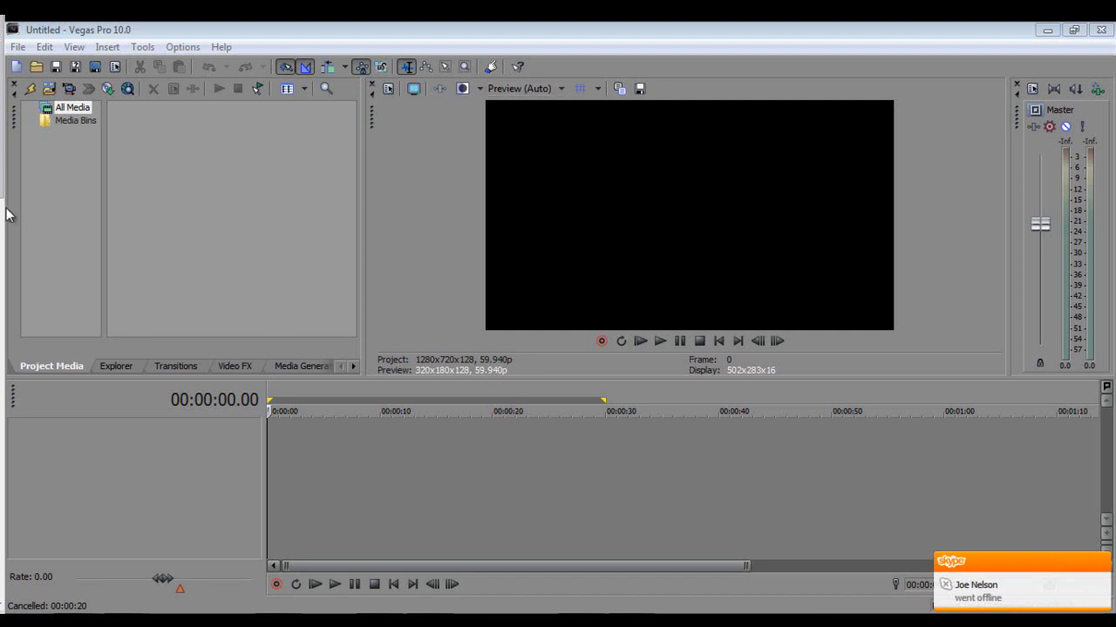
Import the xcini video from the Video From HD PVR folder on the desktop into the project media.
{"action": "left_click", "coordinate": [53, 369]}
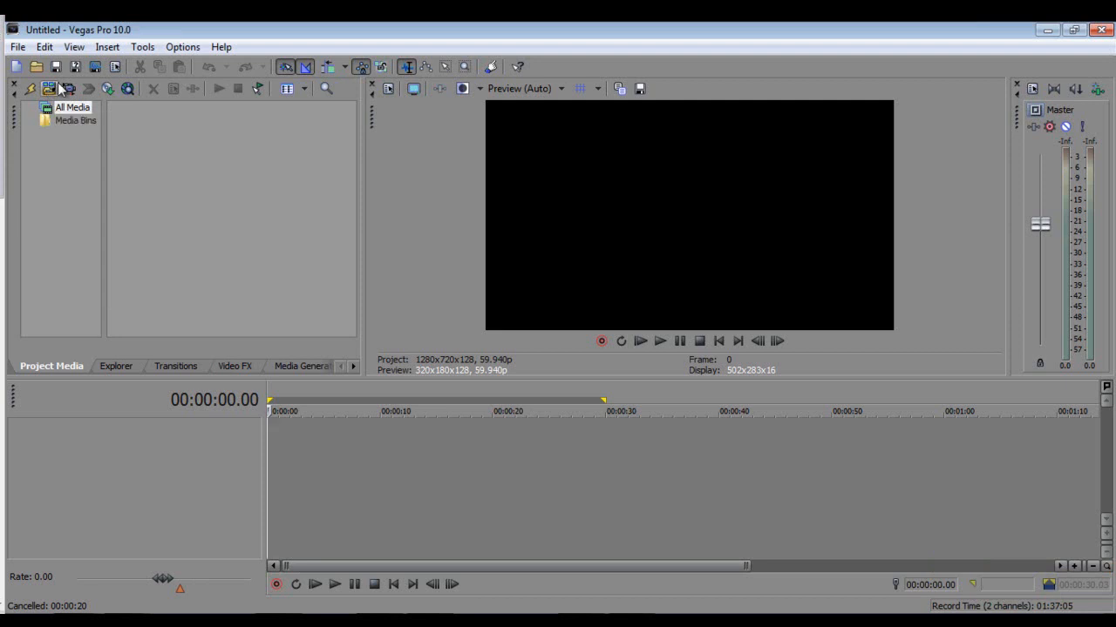
{"action": "left_click", "coordinate": [50, 90]}
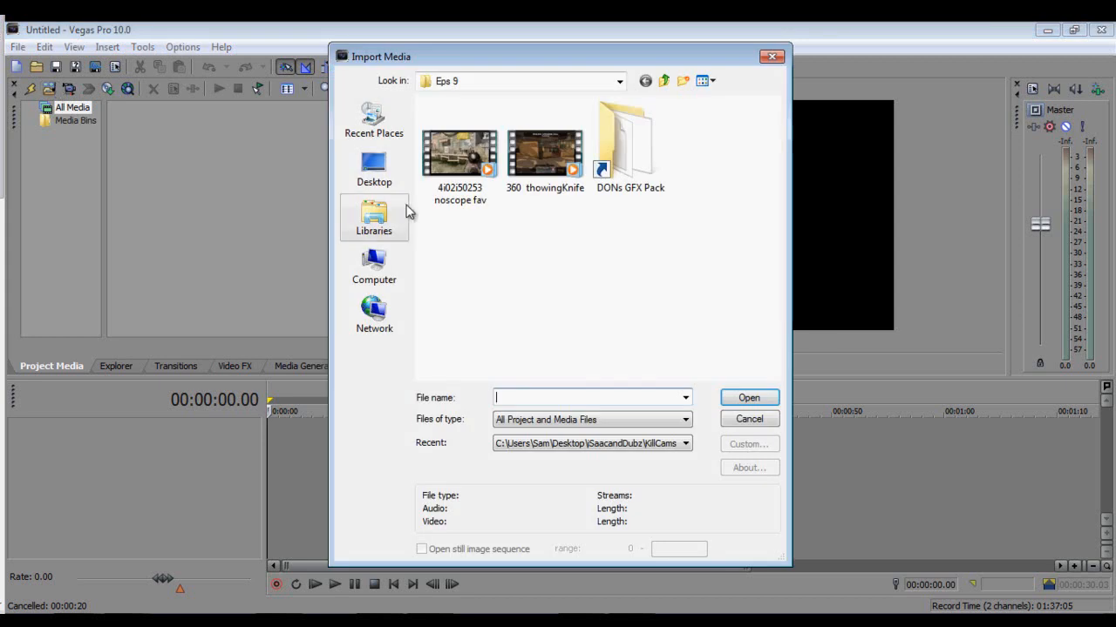
{"action": "left_click", "coordinate": [663, 81]}
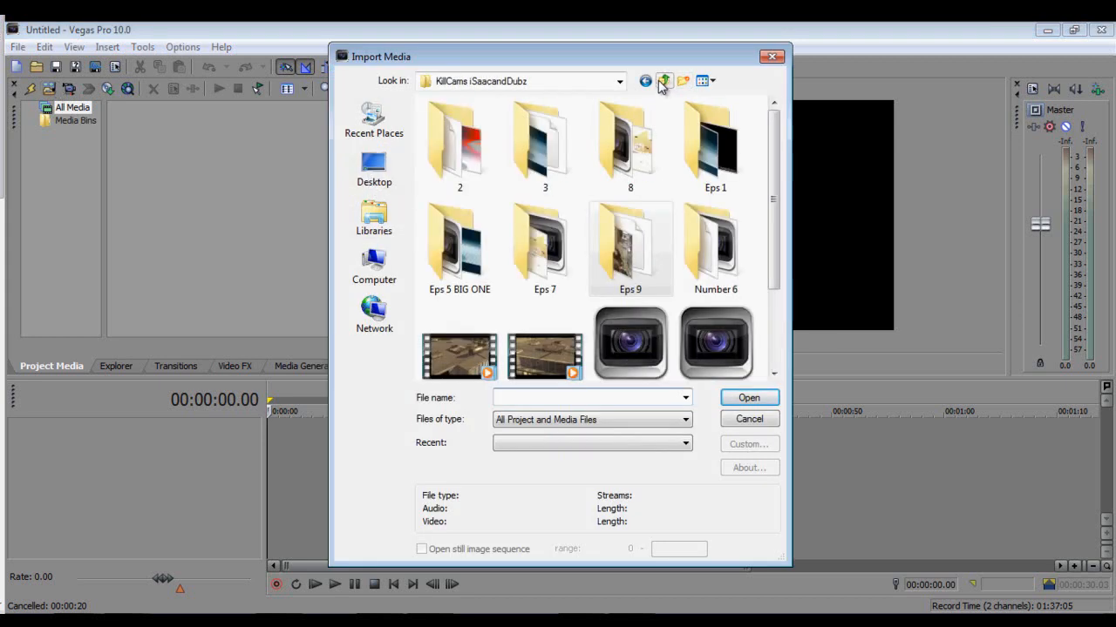
{"action": "left_click", "coordinate": [663, 81]}
{"action": "left_click", "coordinate": [374, 170]}
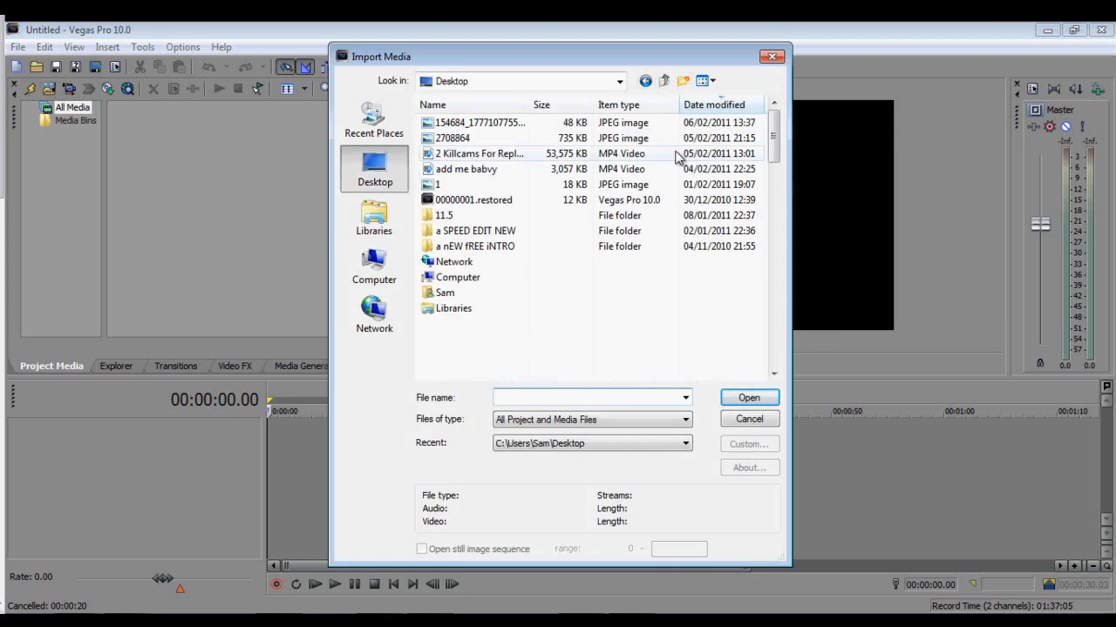
{"action": "scroll", "coordinate": [741, 183], "scroll_direction": "down", "scroll_amount": 5}
{"action": "left_click_drag", "start_coordinate": [772, 203], "coordinate": [774, 186]}
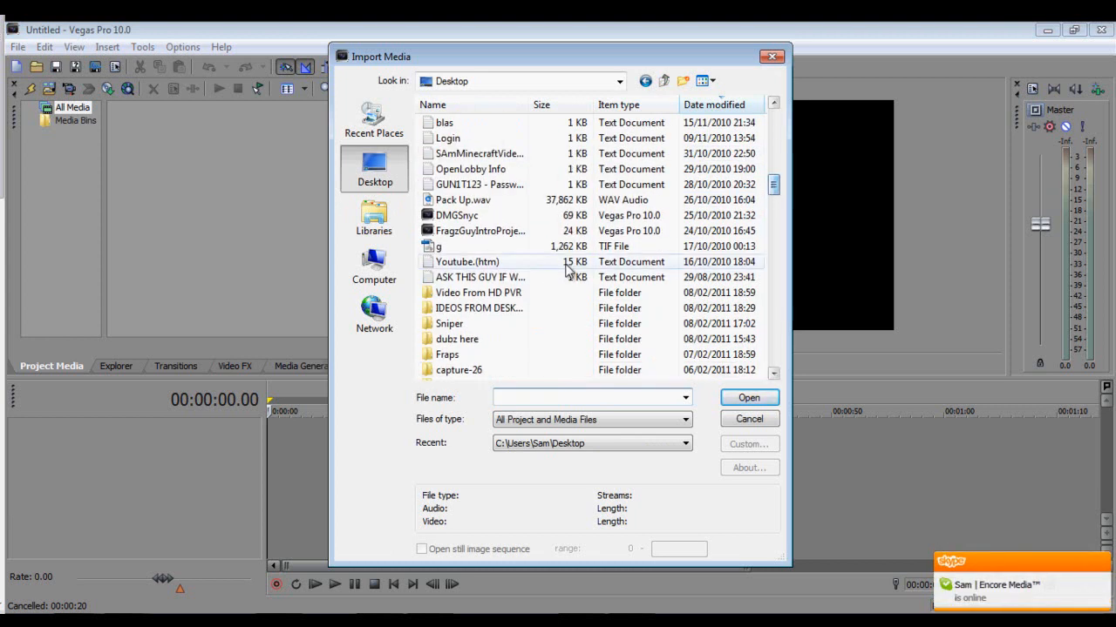
{"action": "double_click", "coordinate": [561, 299]}
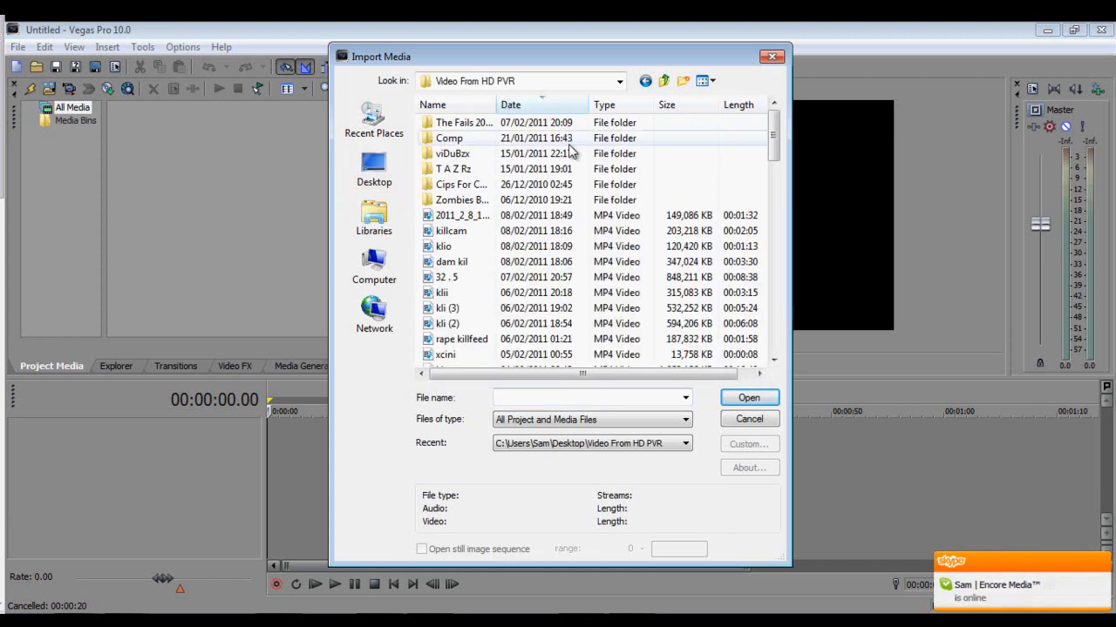
{"action": "scroll", "coordinate": [557, 279], "scroll_direction": "down", "scroll_amount": 1}
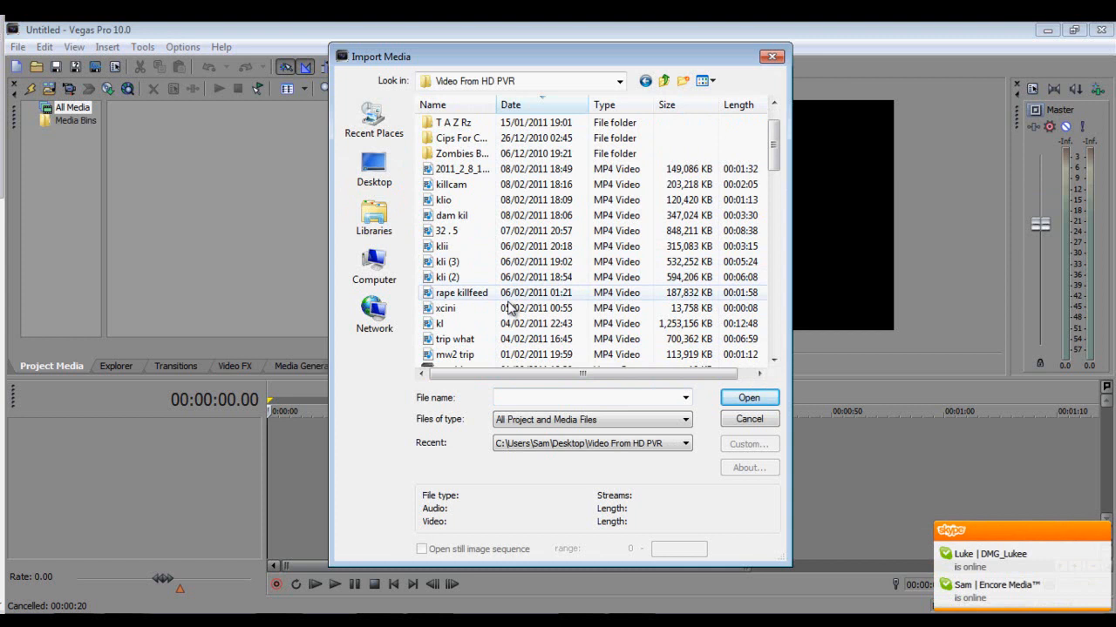
{"action": "double_click", "coordinate": [455, 309]}
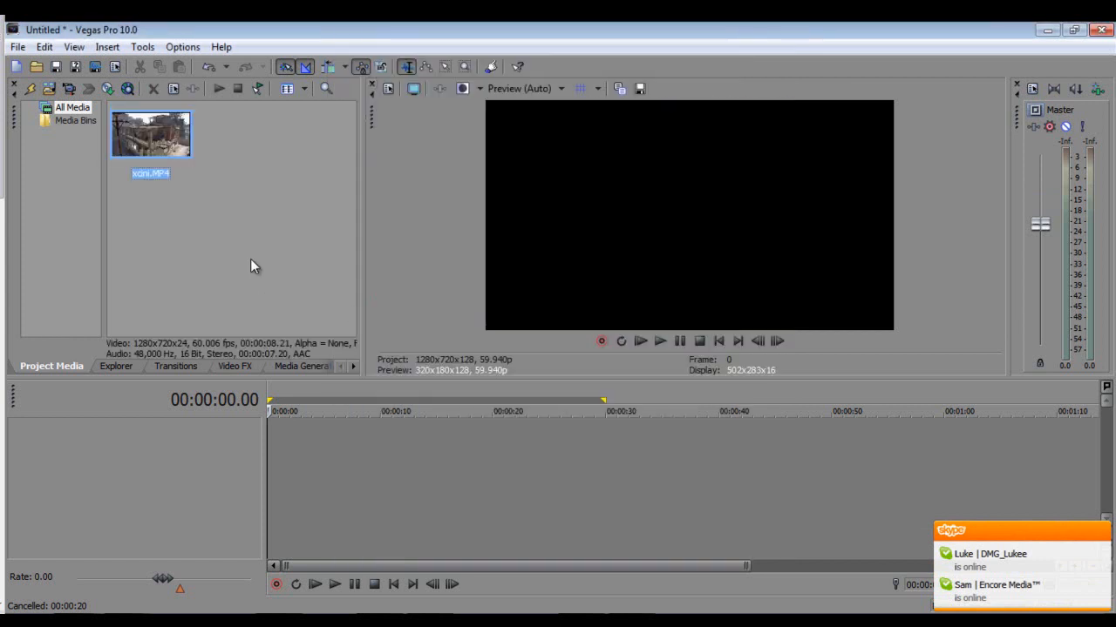
Place the xcini.MP4 clip with its audio at the start of the empty timeline.
{"action": "left_click", "coordinate": [204, 255]}
{"action": "left_click_drag", "start_coordinate": [239, 249], "coordinate": [127, 127]}
{"action": "left_click", "coordinate": [247, 240]}
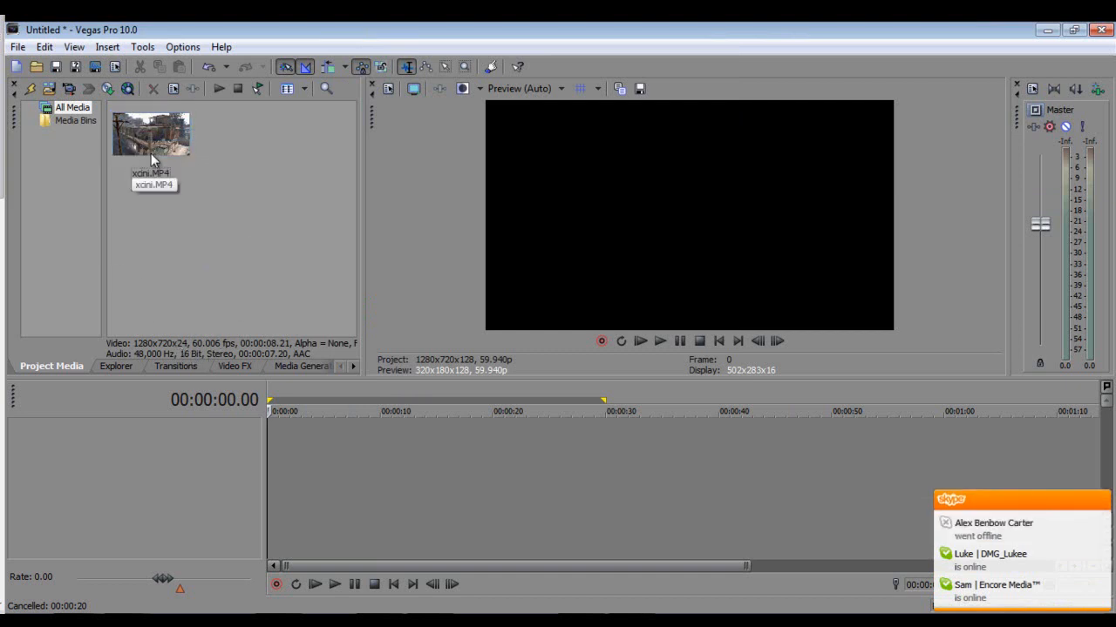
{"action": "left_click_drag", "start_coordinate": [129, 122], "coordinate": [195, 185]}
{"action": "left_click_drag", "start_coordinate": [290, 429], "coordinate": [291, 431]}
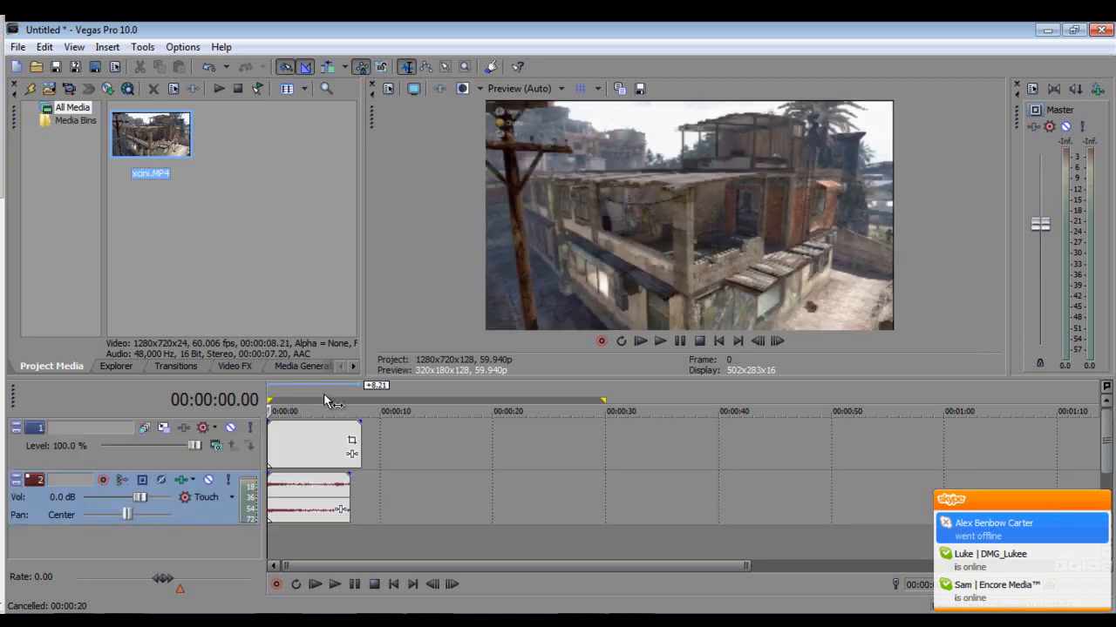
Select the clip's full duration as the time range and zoom the timeline to that selection.
{"action": "left_click", "coordinate": [312, 446]}
{"action": "right_click", "coordinate": [309, 399]}
{"action": "left_click", "coordinate": [307, 394]}
{"action": "right_click", "coordinate": [306, 388]}
{"action": "right_click", "coordinate": [299, 385]}
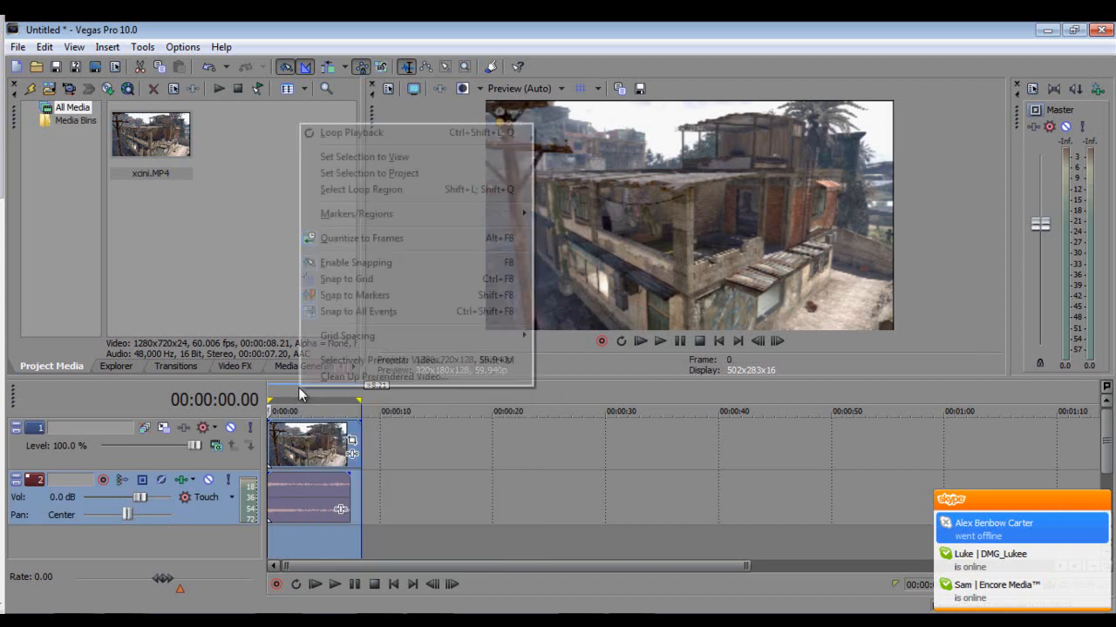
{"action": "right_click", "coordinate": [302, 442]}
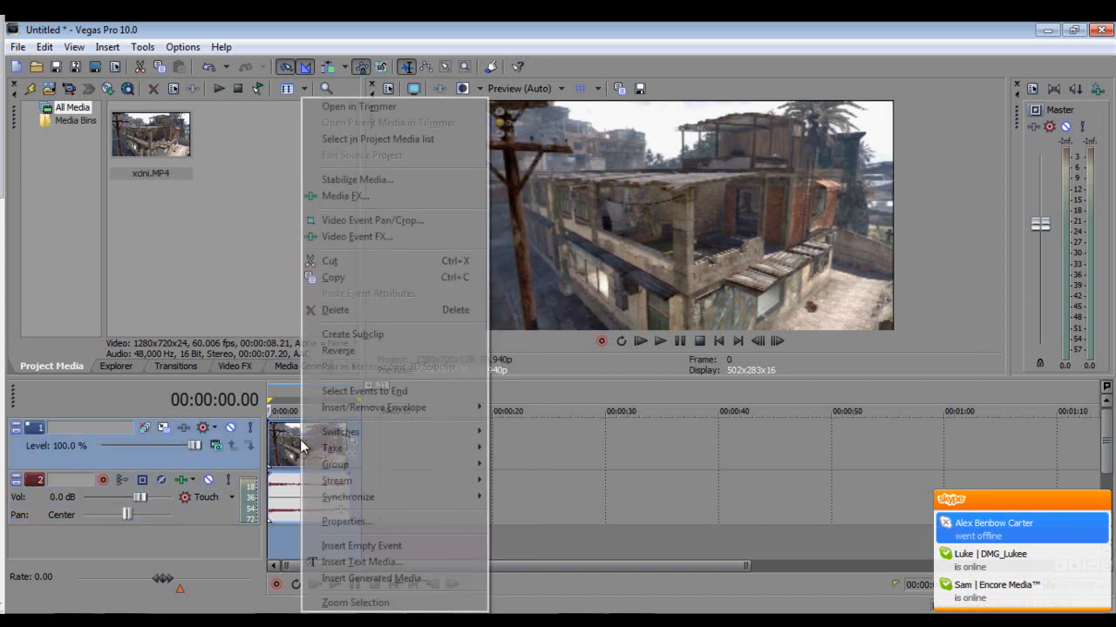
{"action": "left_click", "coordinate": [353, 602]}
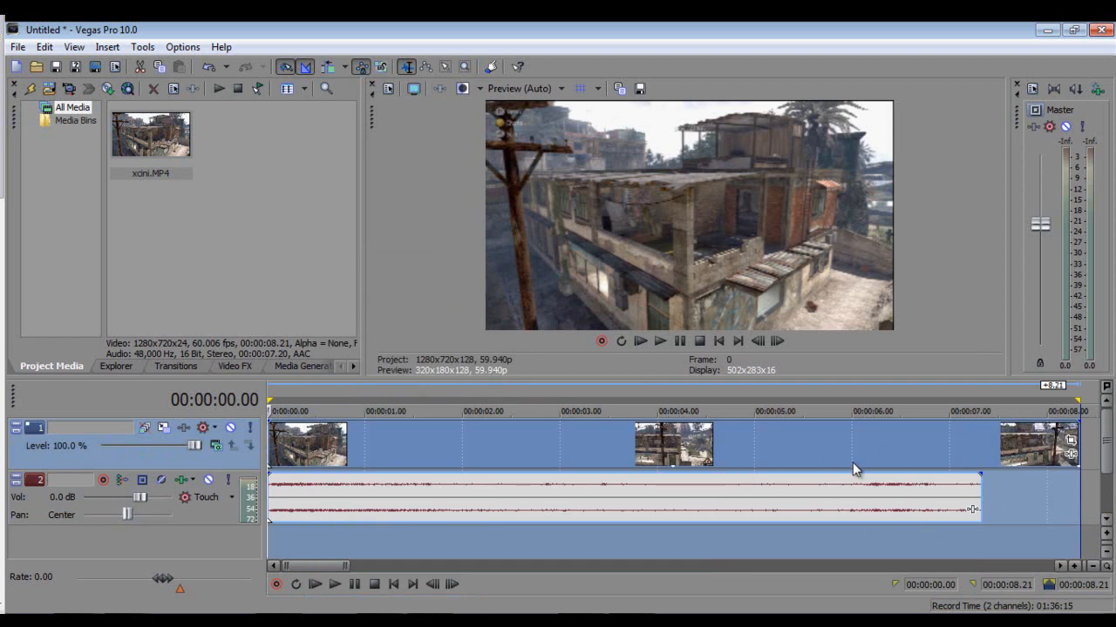
{"action": "scroll", "coordinate": [881, 446], "scroll_direction": "down", "scroll_amount": 8}
{"action": "scroll", "coordinate": [664, 431], "scroll_direction": "up", "scroll_amount": 8}
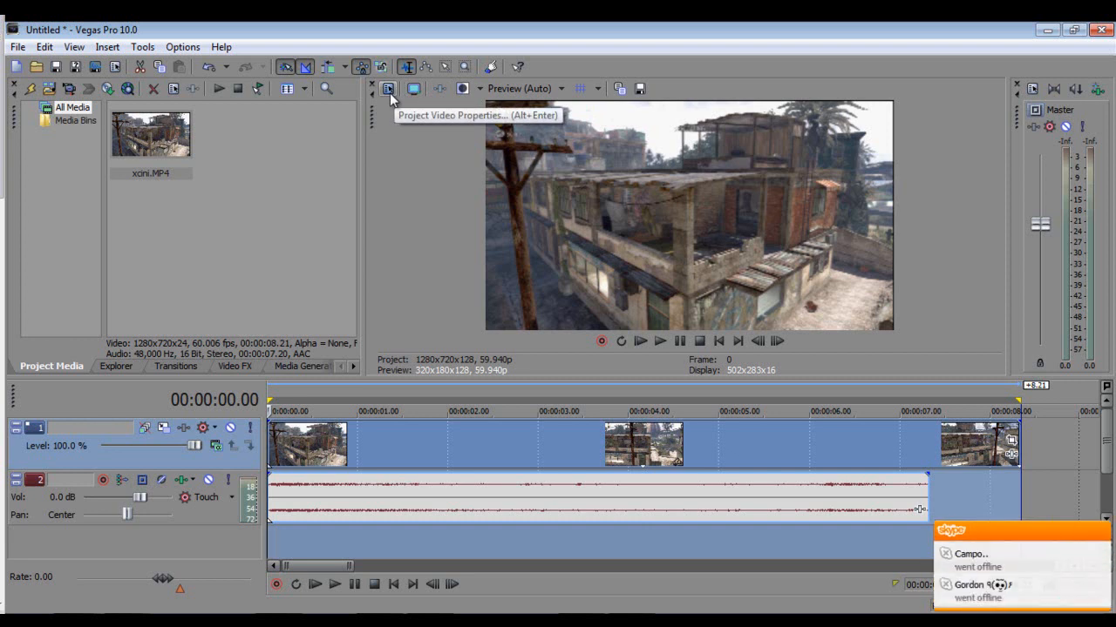
Match the project's video settings to the xcini media file, make them the default for all new projects, and apply them.
{"action": "left_click", "coordinate": [389, 93]}
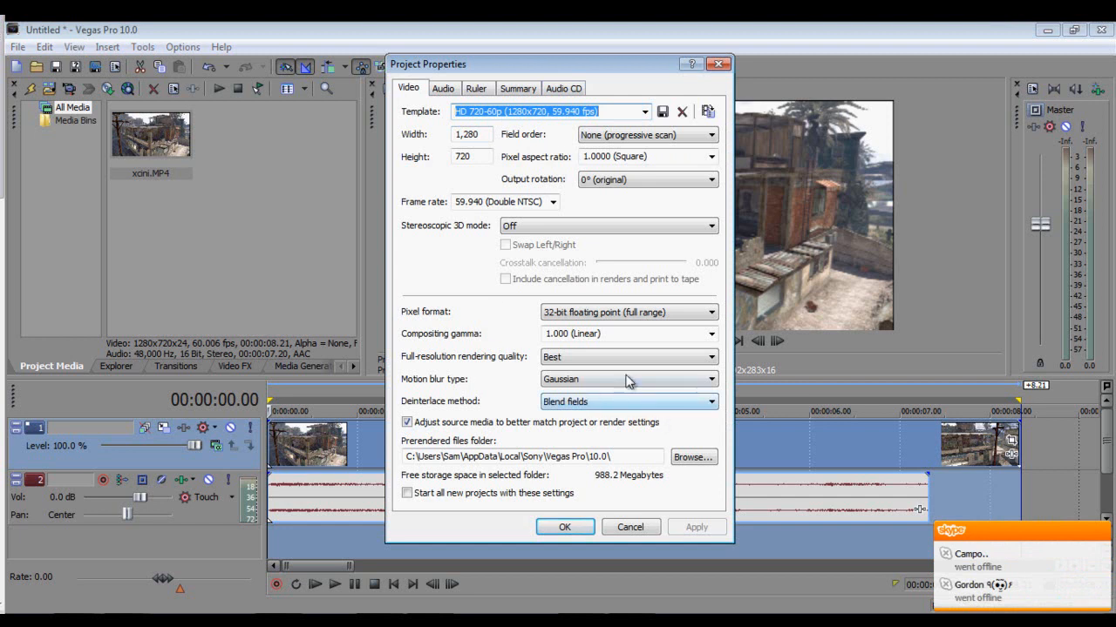
{"action": "left_click", "coordinate": [706, 112]}
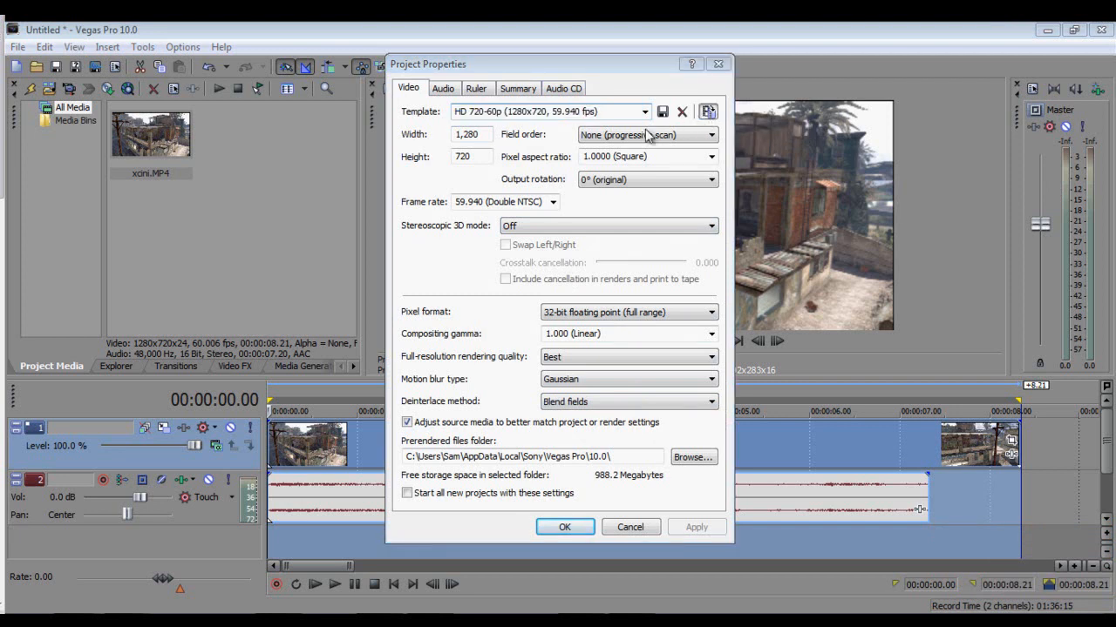
{"action": "left_click_drag", "start_coordinate": [772, 150], "coordinate": [772, 172]}
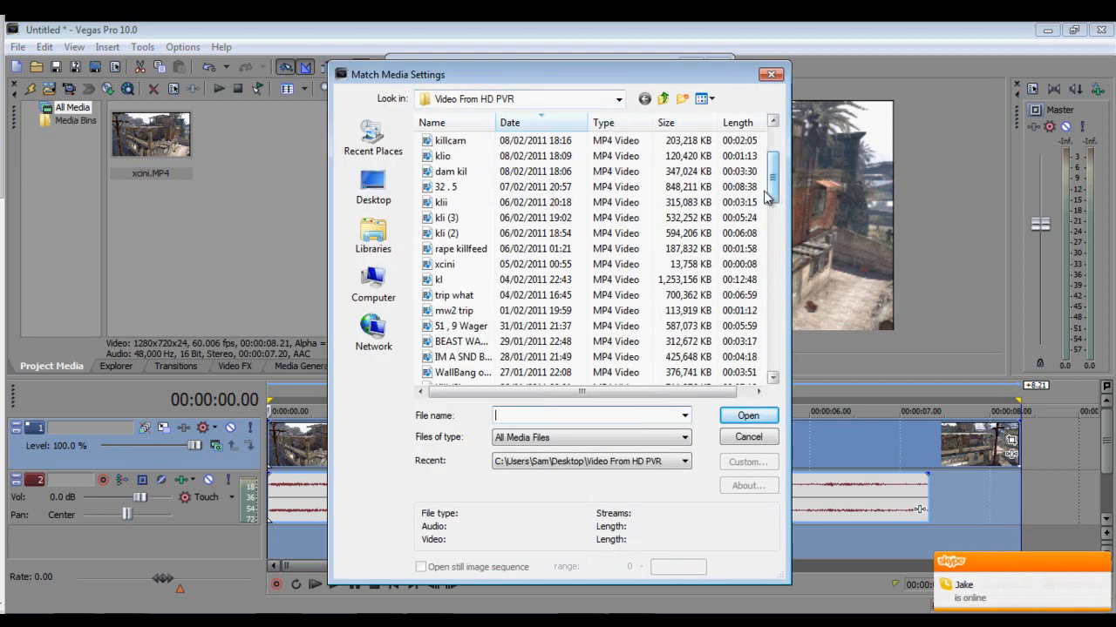
{"action": "double_click", "coordinate": [444, 267]}
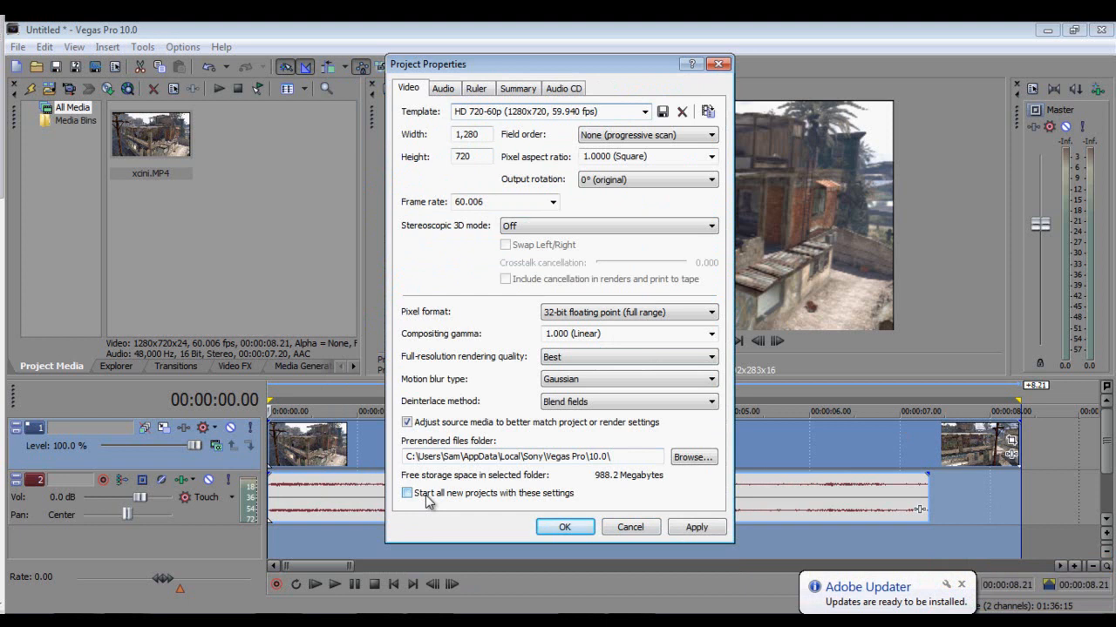
{"action": "left_click", "coordinate": [526, 493]}
{"action": "left_click", "coordinate": [684, 530]}
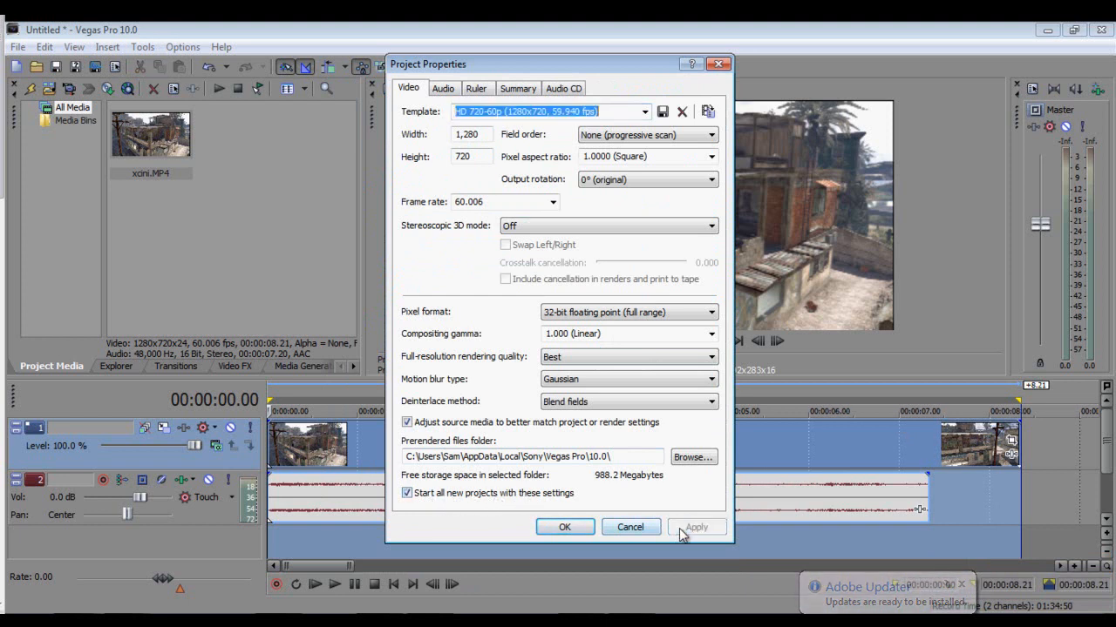
{"action": "left_click", "coordinate": [589, 526]}
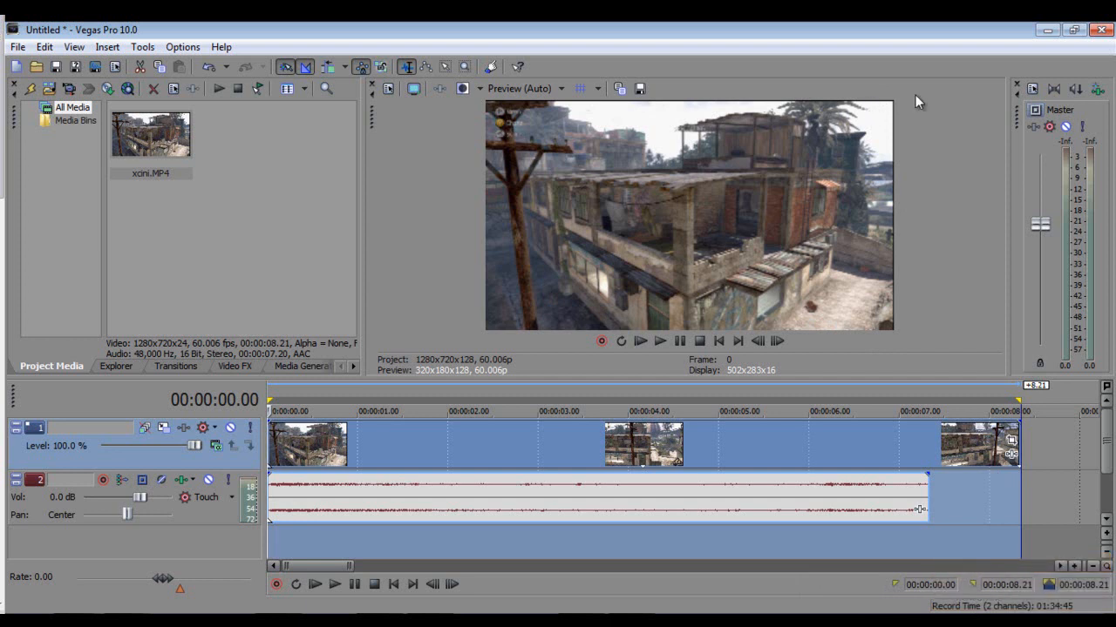
Open Event Pan/Crop for the xcini clip and resize the crop frame to about 1,233 by 694, just inside the picture edges.
{"action": "left_click", "coordinate": [1011, 441]}
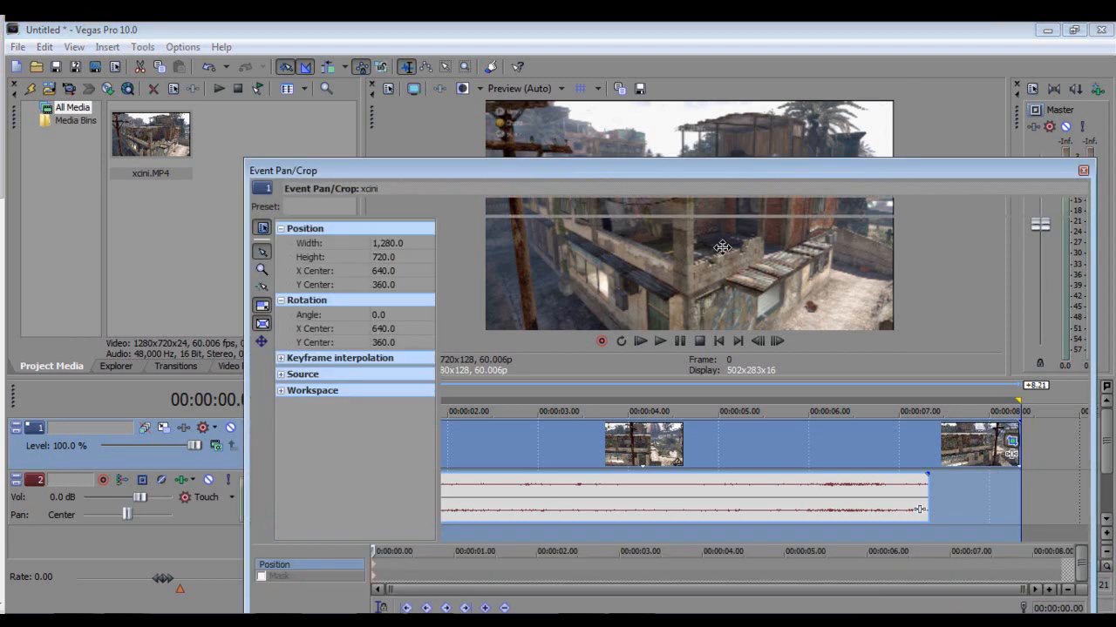
{"action": "left_click_drag", "start_coordinate": [921, 169], "coordinate": [595, 147]}
{"action": "left_click_drag", "start_coordinate": [699, 213], "coordinate": [617, 327]}
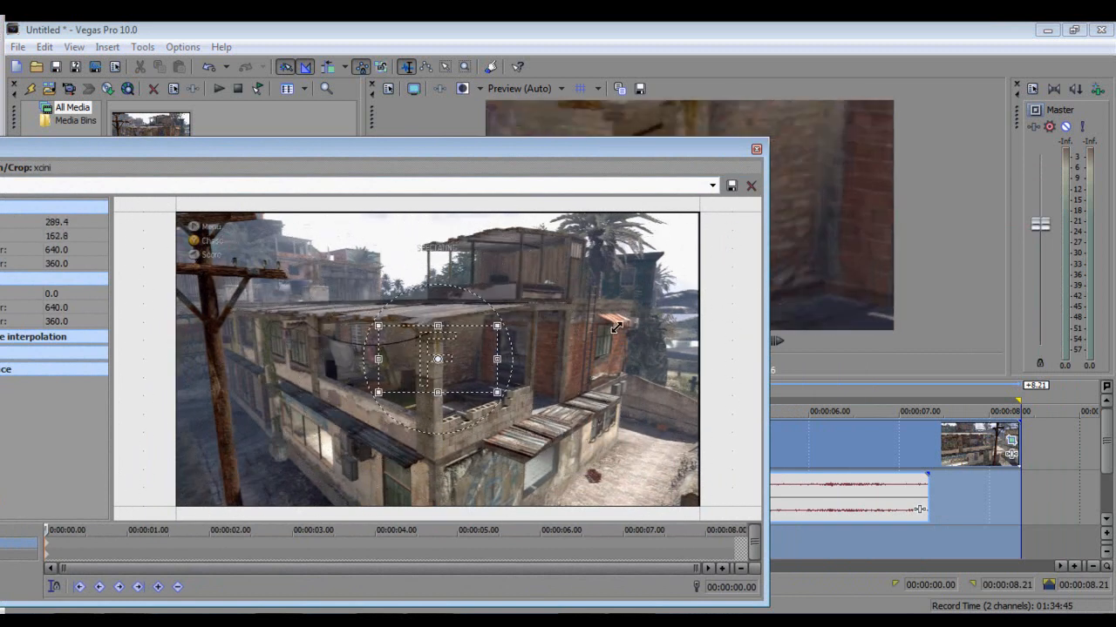
{"action": "left_click_drag", "start_coordinate": [692, 155], "coordinate": [366, 126]}
{"action": "left_click_drag", "start_coordinate": [170, 297], "coordinate": [388, 156]}
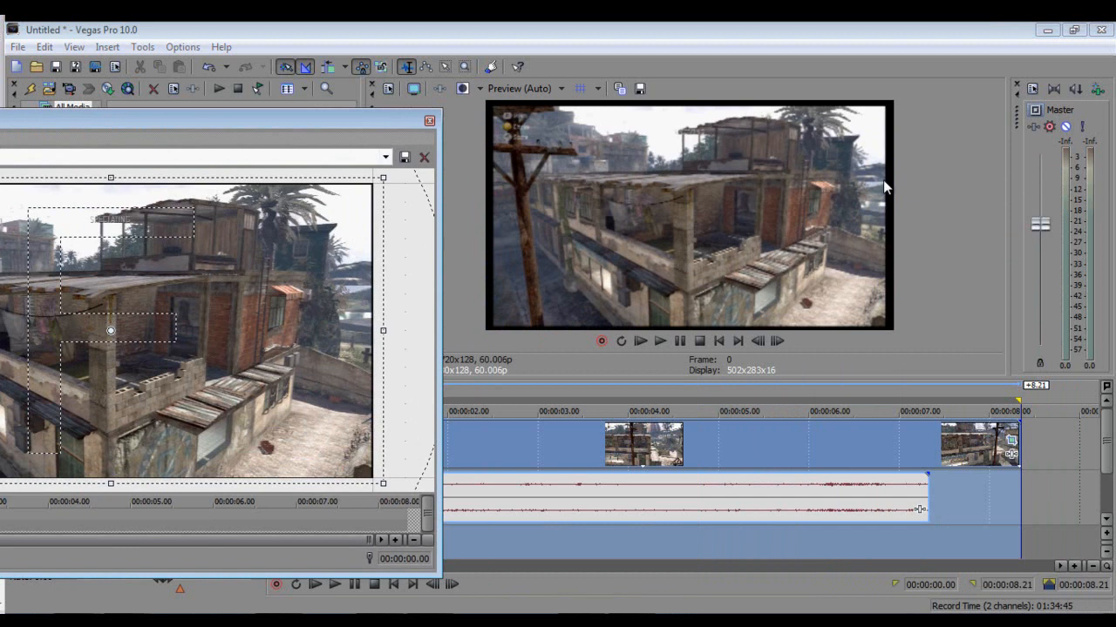
{"action": "left_click_drag", "start_coordinate": [400, 116], "coordinate": [567, 48]}
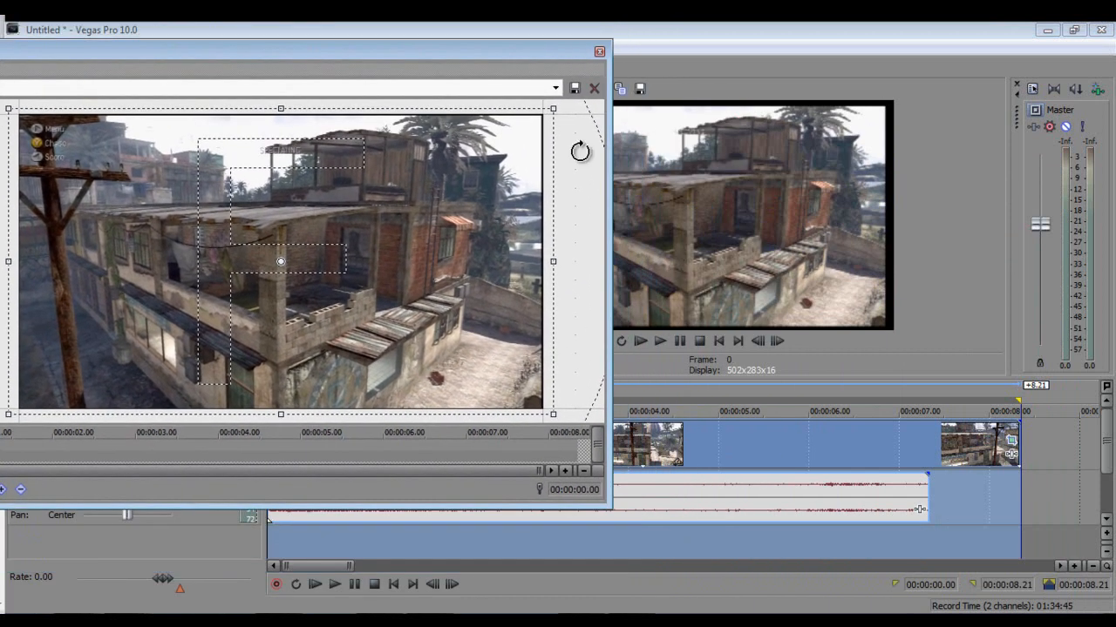
{"action": "left_click_drag", "start_coordinate": [550, 111], "coordinate": [534, 122]}
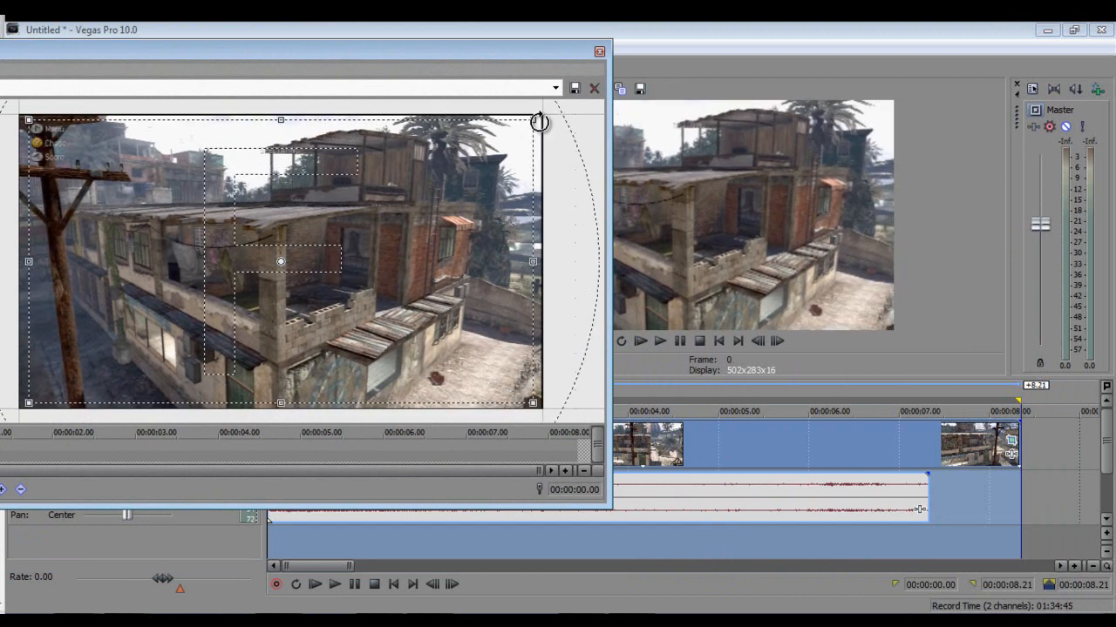
{"action": "left_click_drag", "start_coordinate": [523, 56], "coordinate": [793, 173]}
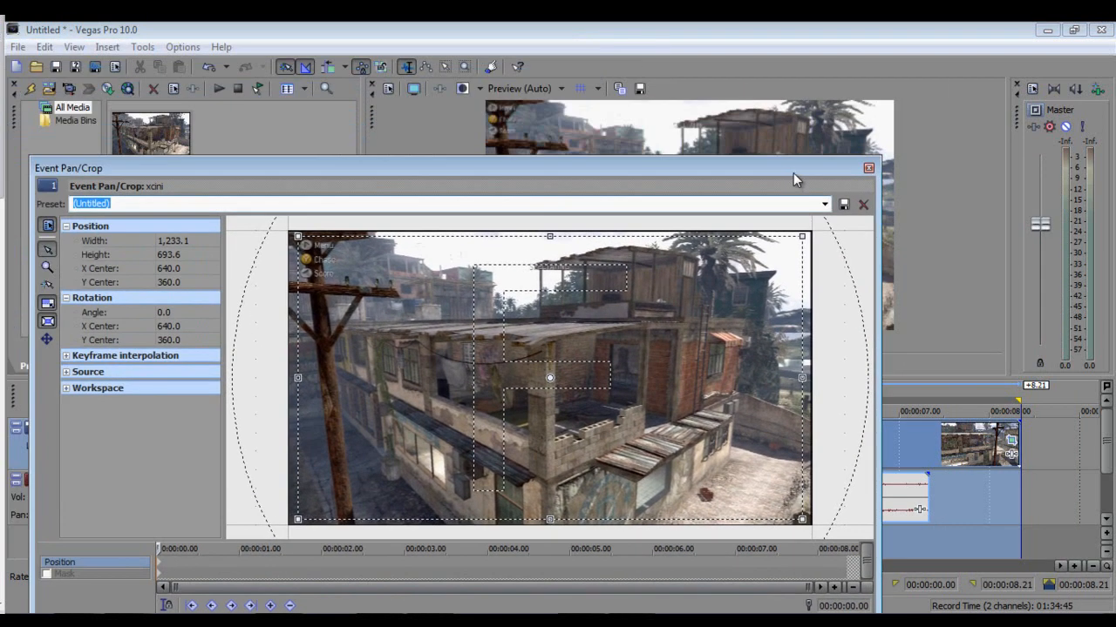
Load the HD PVR crop preset and tighten its frame to about 1,203 by 677.
{"action": "type", "text": "z"}
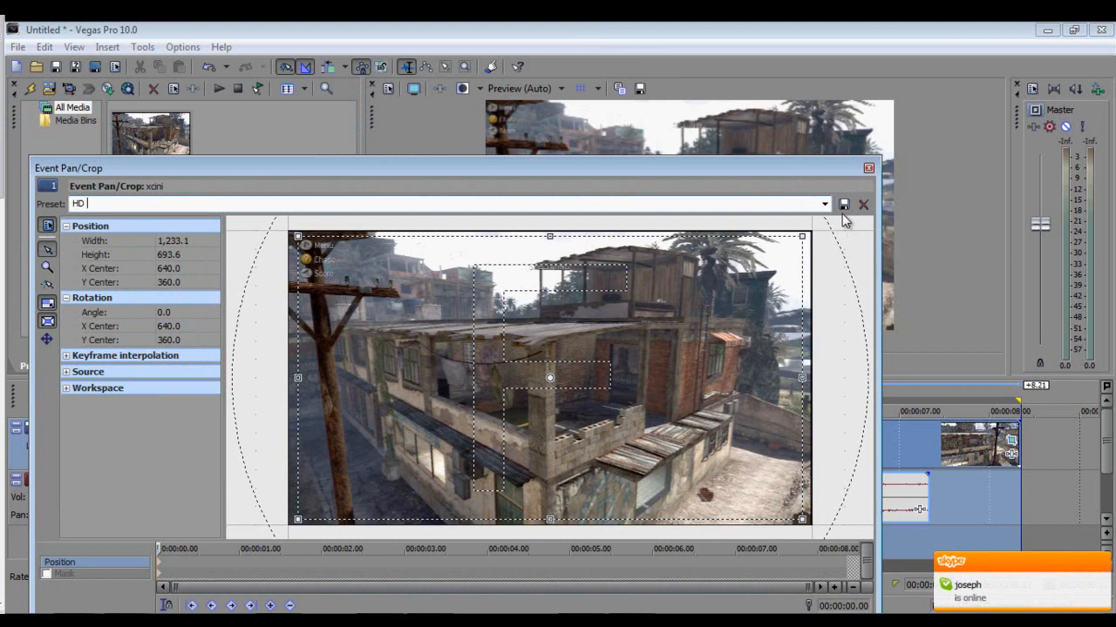
{"action": "left_click", "coordinate": [824, 206]}
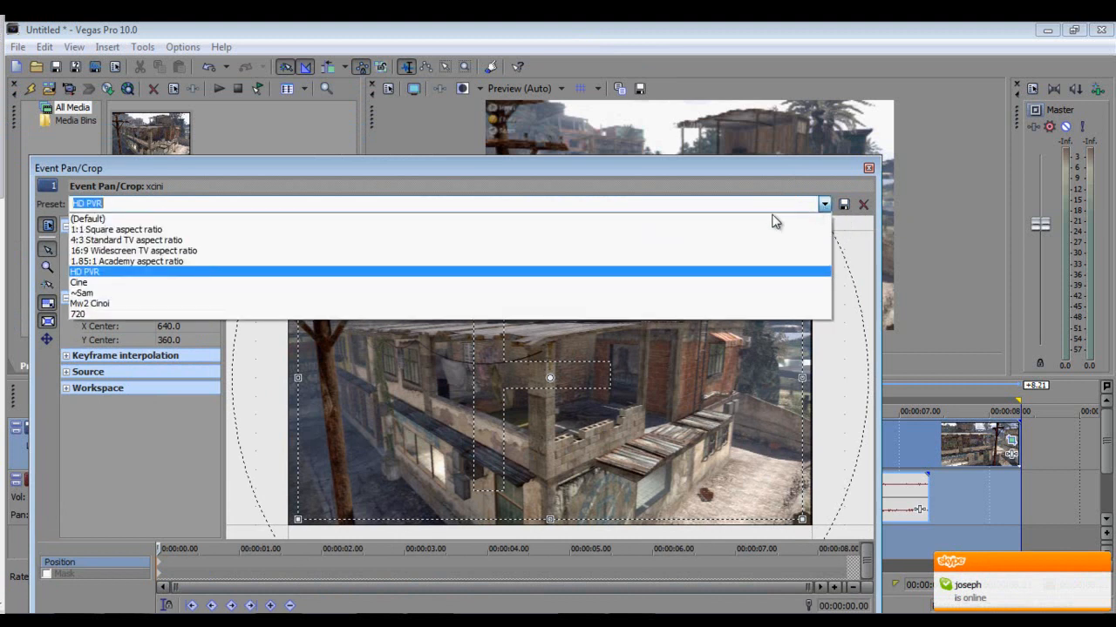
{"action": "left_click", "coordinate": [127, 268]}
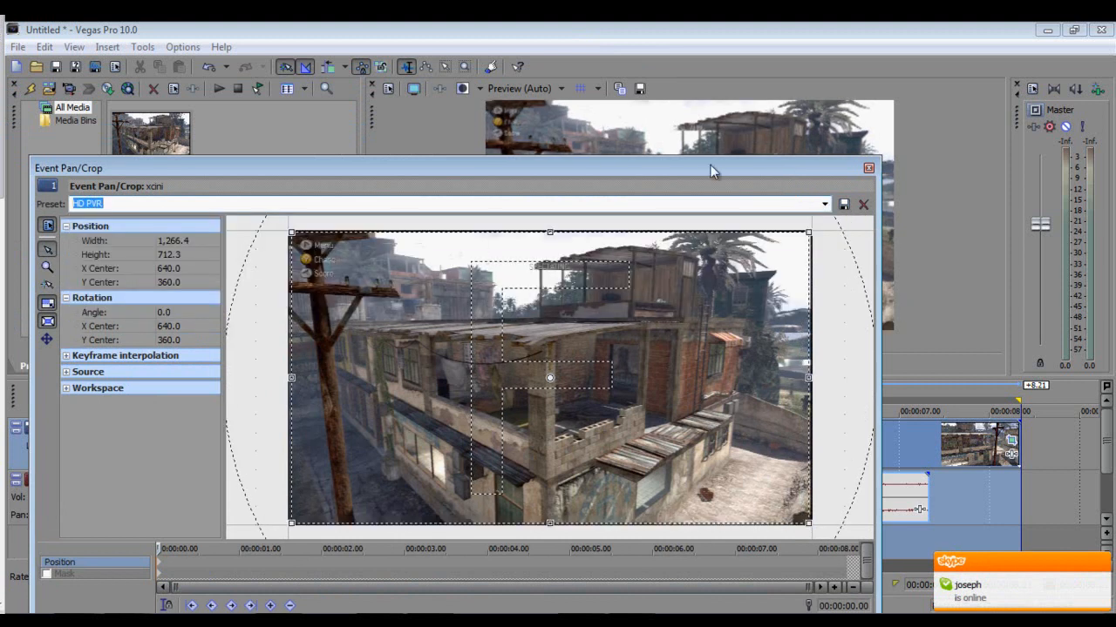
{"action": "left_click_drag", "start_coordinate": [726, 167], "coordinate": [545, 129]}
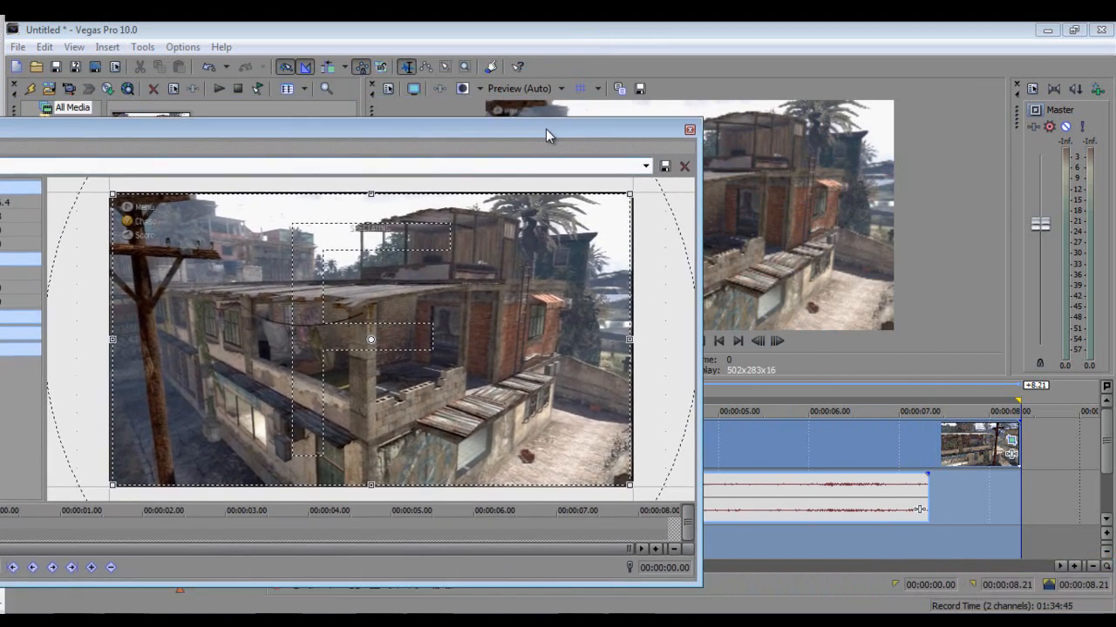
{"action": "left_click_drag", "start_coordinate": [628, 196], "coordinate": [673, 203]}
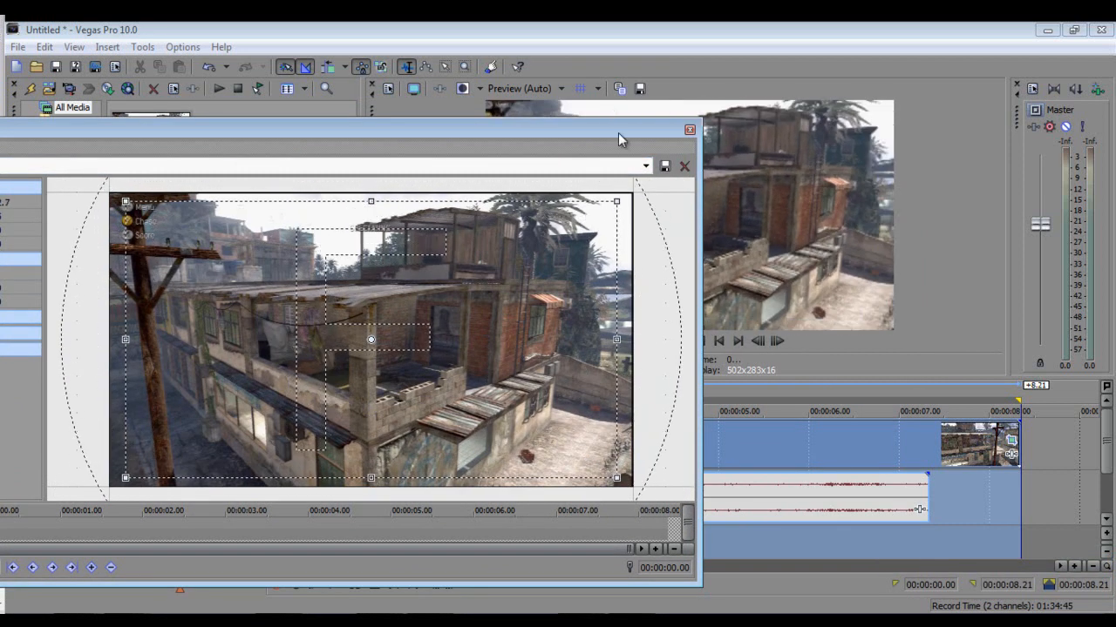
{"action": "left_click_drag", "start_coordinate": [612, 125], "coordinate": [727, 88]}
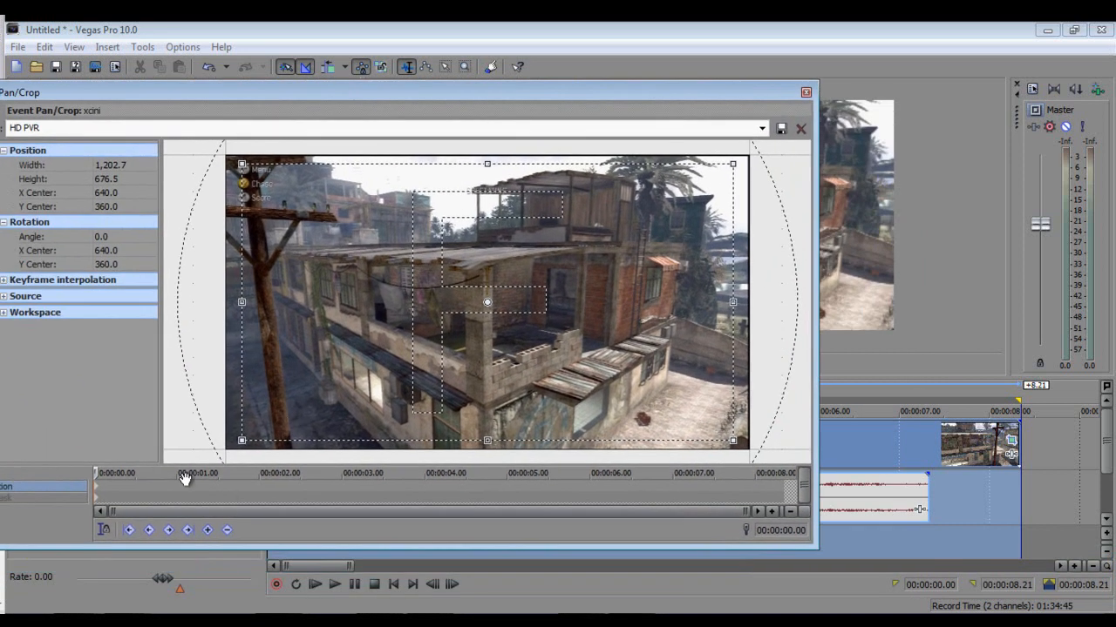
Synchronize the Pan/Crop cursor with the main timeline and move it to 00:00:04.37 to check the crop along the clip.
{"action": "left_click", "coordinate": [103, 530]}
{"action": "left_click_drag", "start_coordinate": [95, 477], "coordinate": [423, 485]}
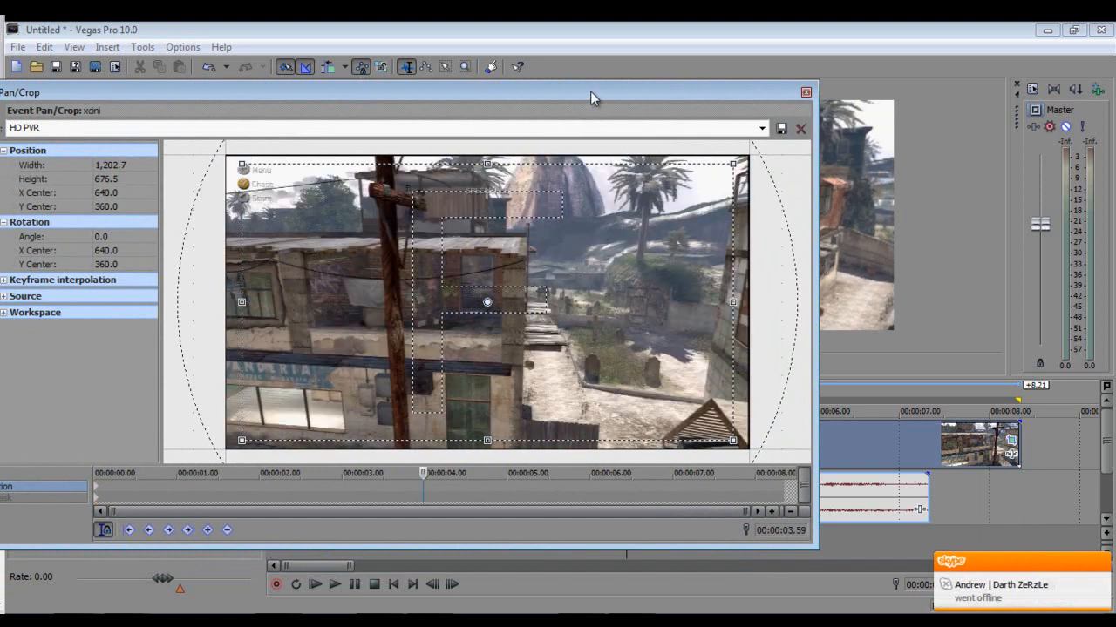
{"action": "left_click_drag", "start_coordinate": [603, 91], "coordinate": [420, 60]}
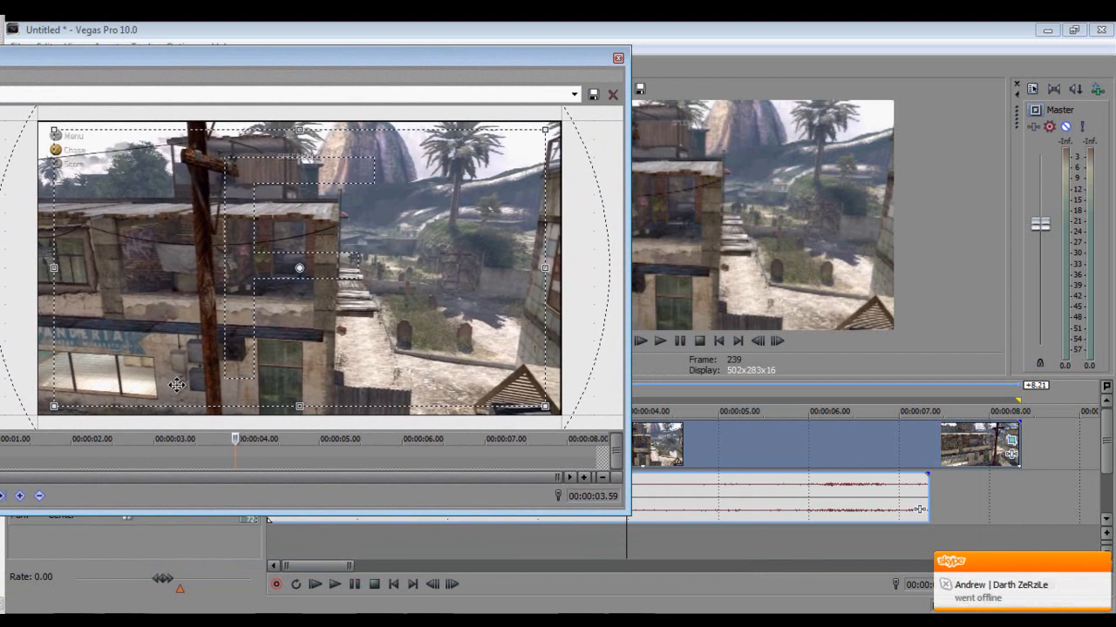
{"action": "left_click", "coordinate": [286, 447]}
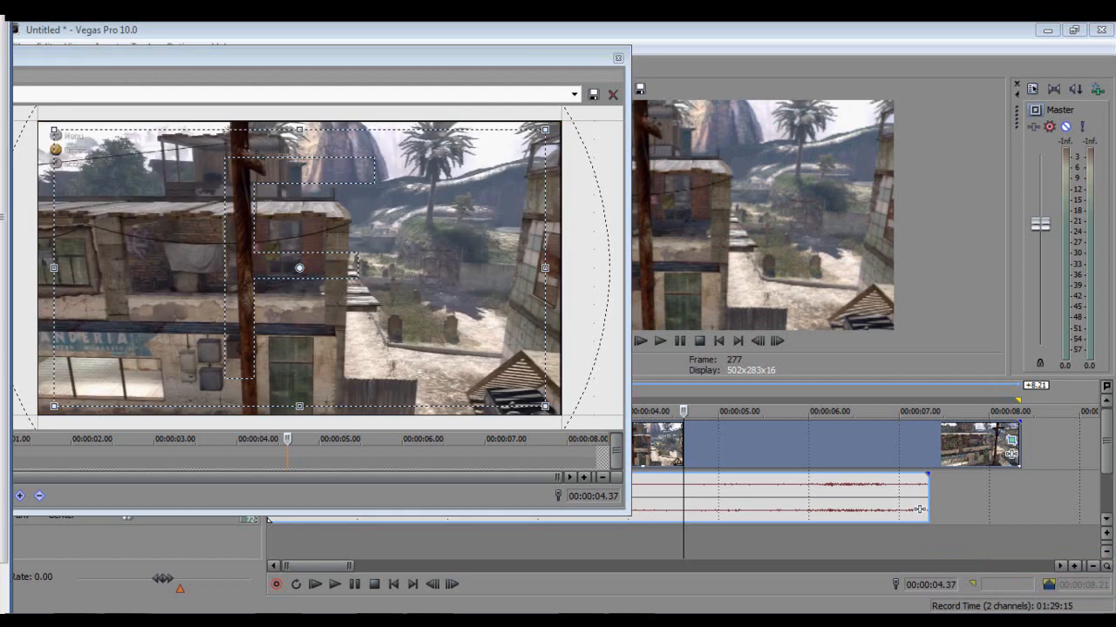
Return the Pan/Crop cursor to 00:00:00.00 and enlarge the crop frame to the full picture, about 1,280 by 720.
{"action": "left_click", "coordinate": [190, 96]}
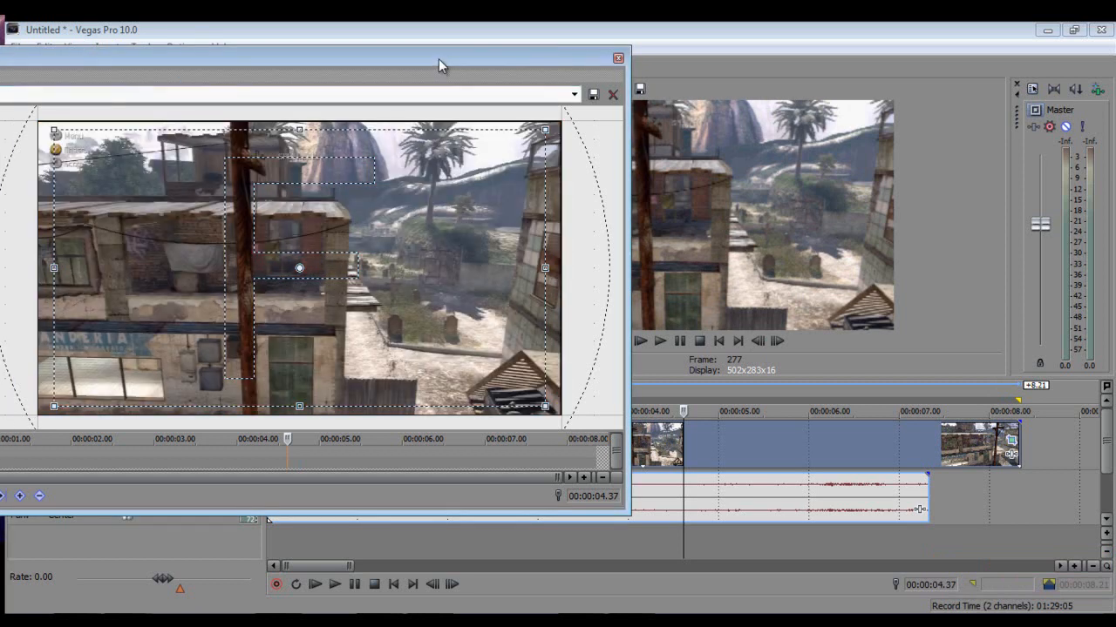
{"action": "left_click_drag", "start_coordinate": [459, 52], "coordinate": [703, 39]}
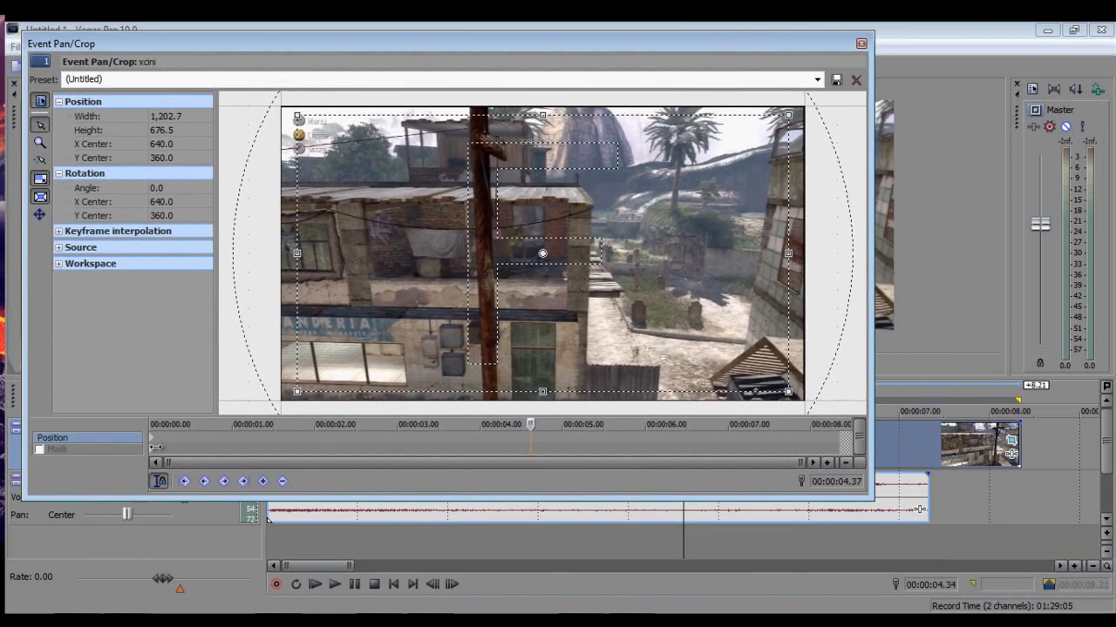
{"action": "left_click", "coordinate": [146, 436]}
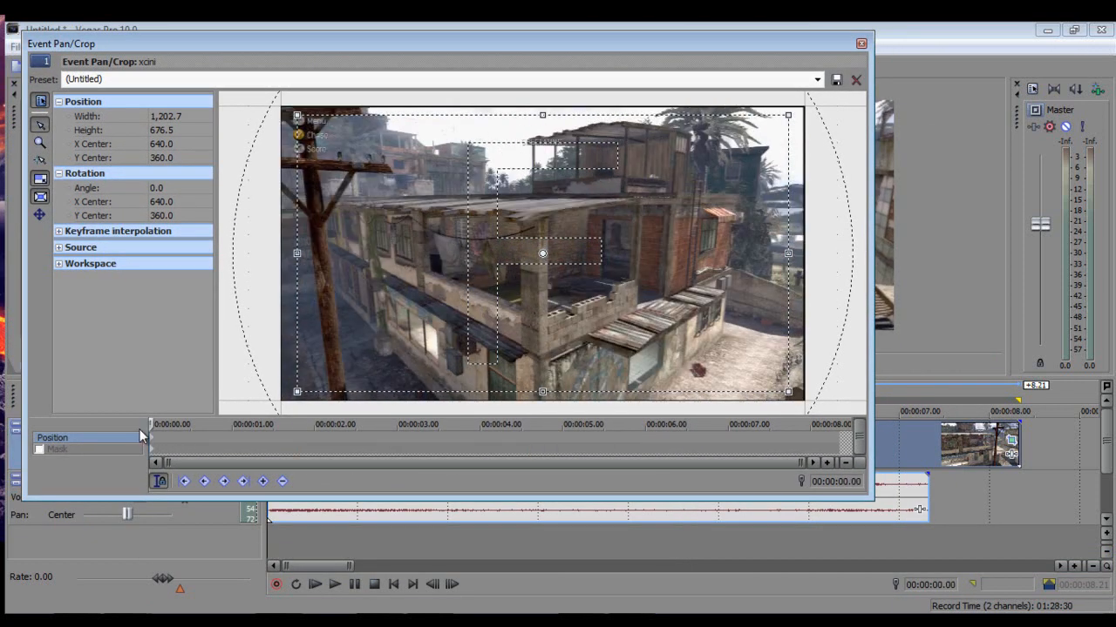
{"action": "left_click_drag", "start_coordinate": [788, 115], "coordinate": [804, 107]}
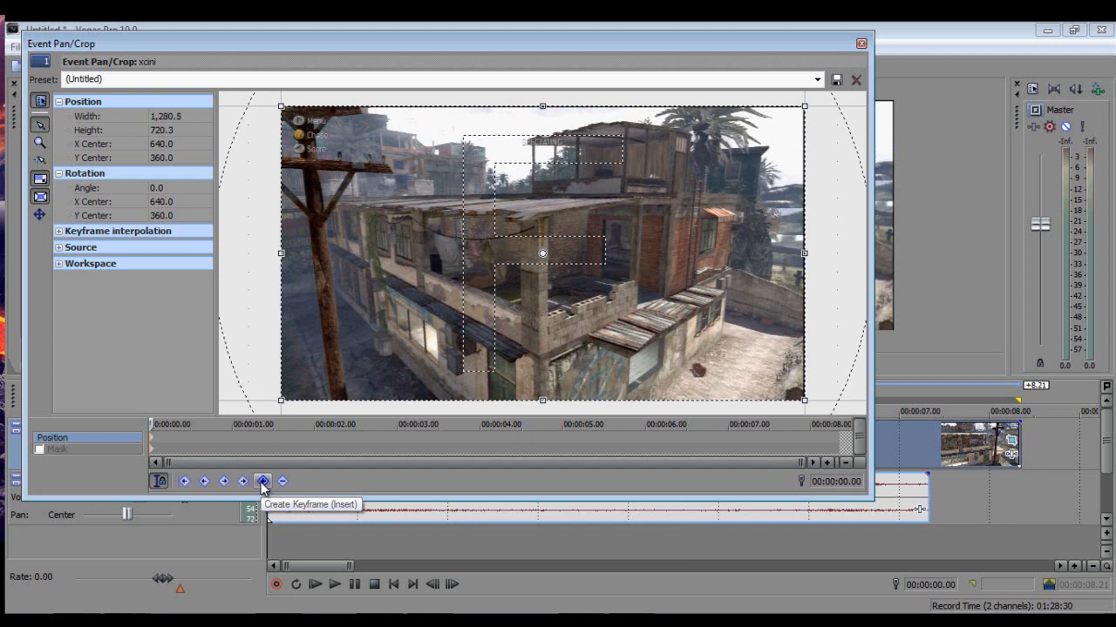
Create a Position keyframe at 00:00:03.29 on the Pan/Crop timeline, keeping the full-picture frame.
{"action": "left_click", "coordinate": [438, 424]}
{"action": "left_click", "coordinate": [435, 424]}
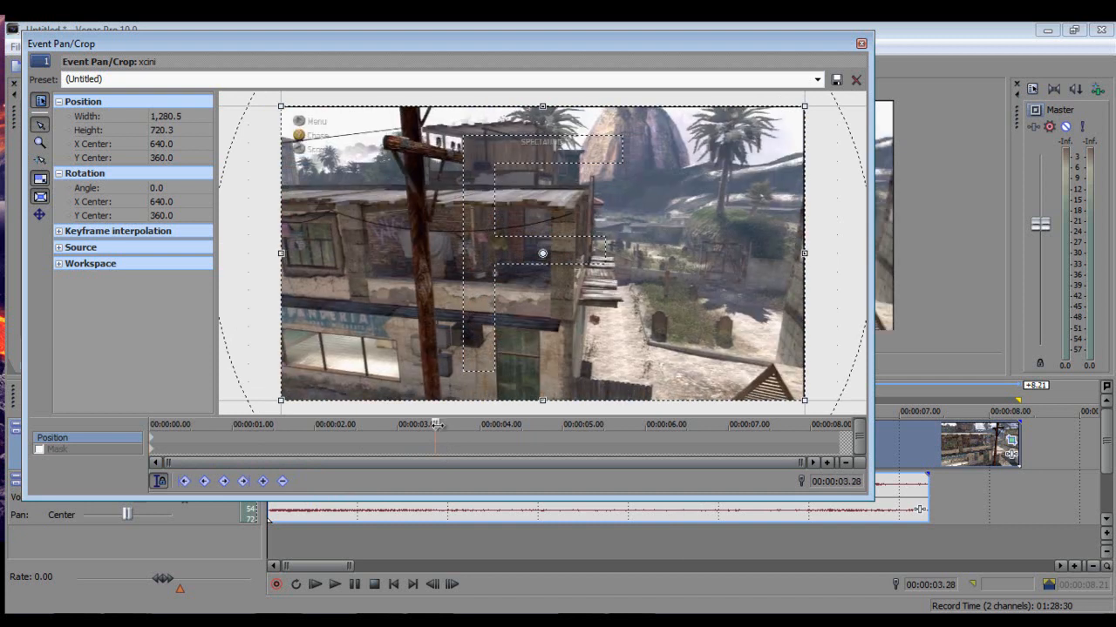
{"action": "left_click", "coordinate": [437, 424]}
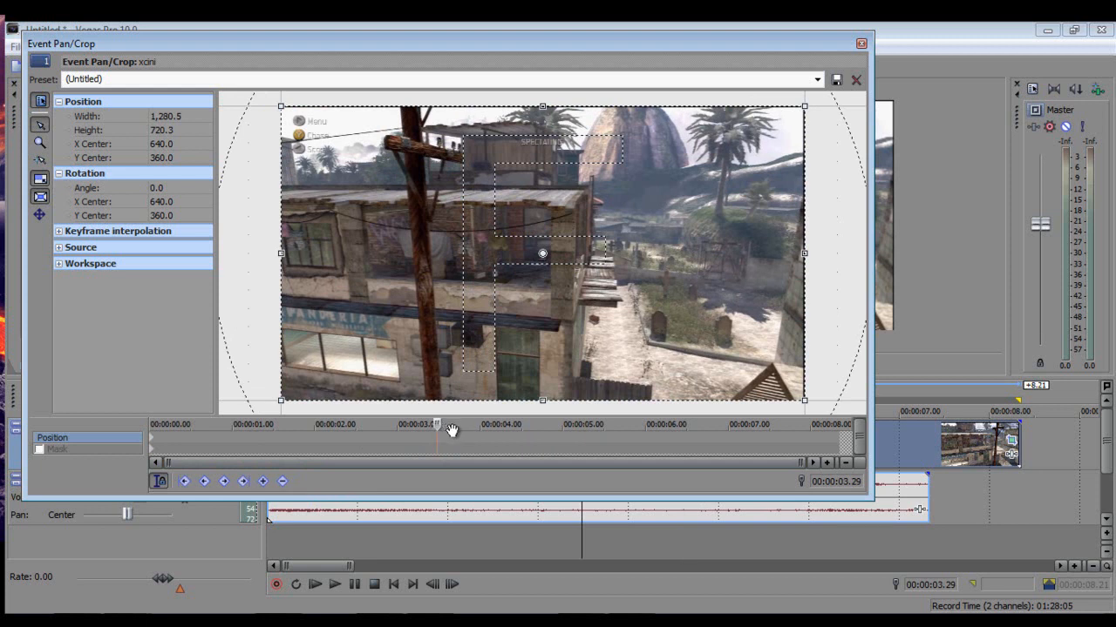
{"action": "left_click", "coordinate": [259, 493]}
Add a keyframe at 00:00:03.37 and shrink the crop frame to about 424 by 239 for a quick zoom-in.
{"action": "left_click", "coordinate": [447, 432]}
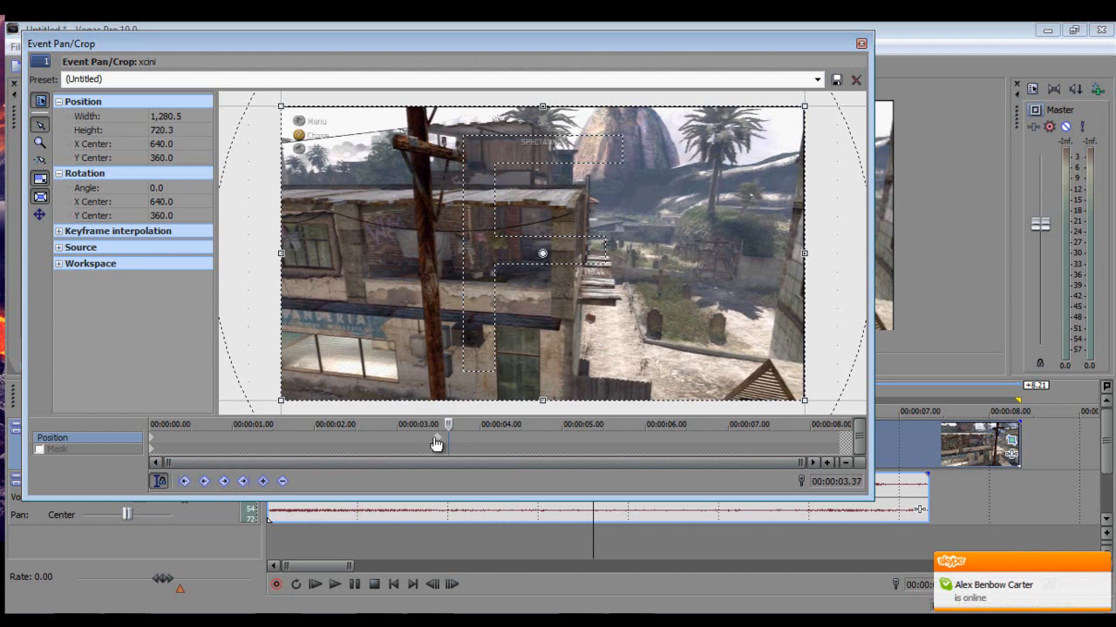
{"action": "left_click", "coordinate": [263, 481]}
{"action": "left_click_drag", "start_coordinate": [804, 106], "coordinate": [651, 204]}
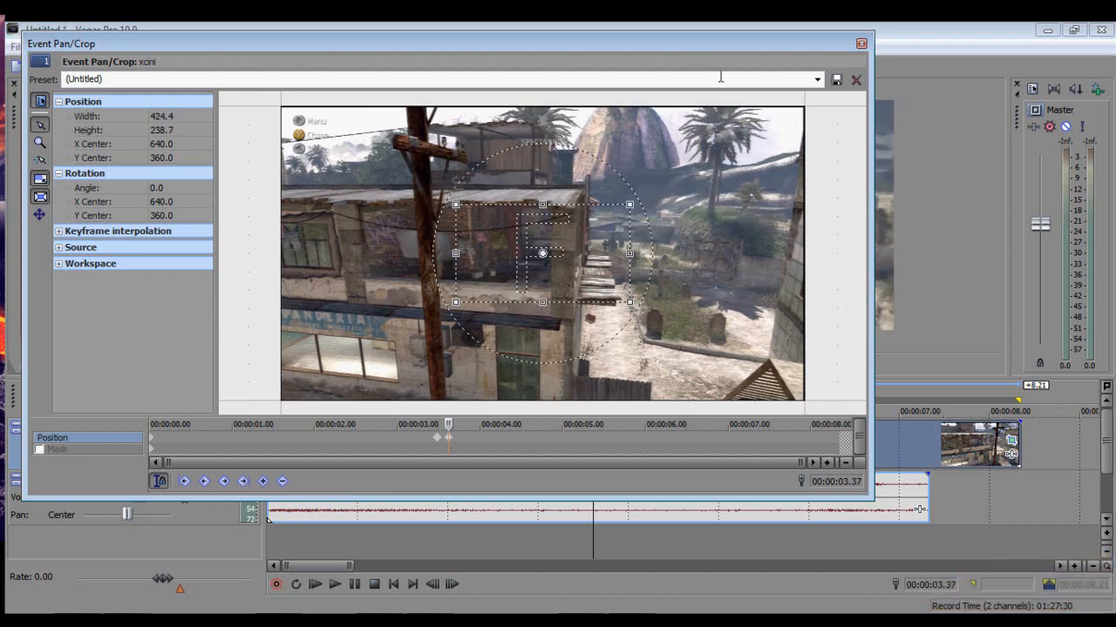
Hold the zoom with a keyframe at 00:00:03.57, and widen the crop frame back to almost the full picture at 00:00:04.07.
{"action": "left_click_drag", "start_coordinate": [739, 45], "coordinate": [564, 36]}
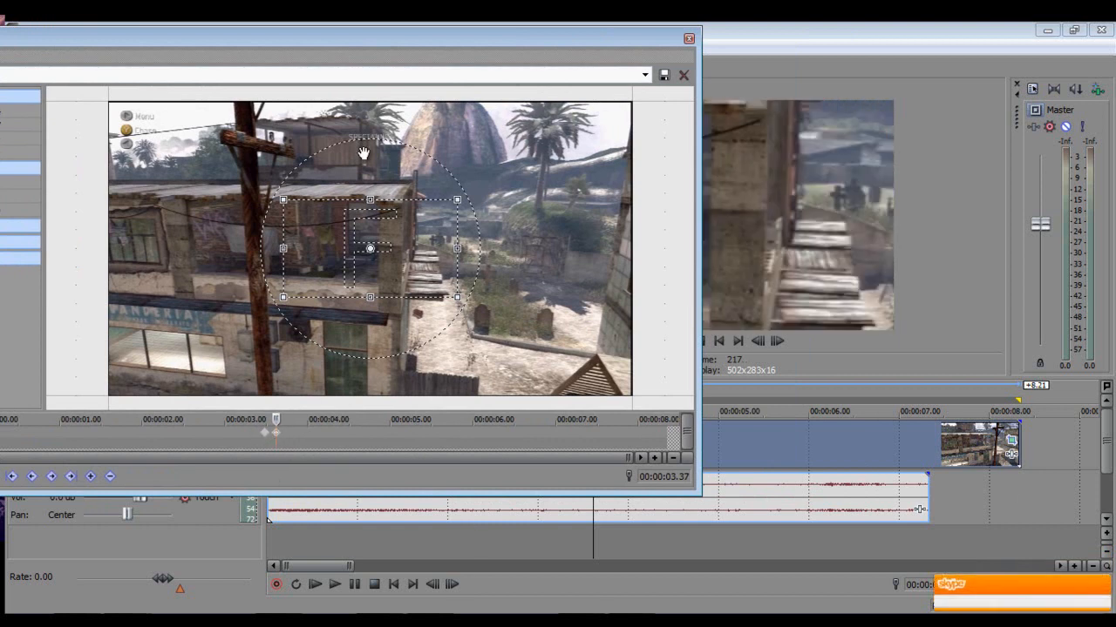
{"action": "left_click", "coordinate": [303, 429]}
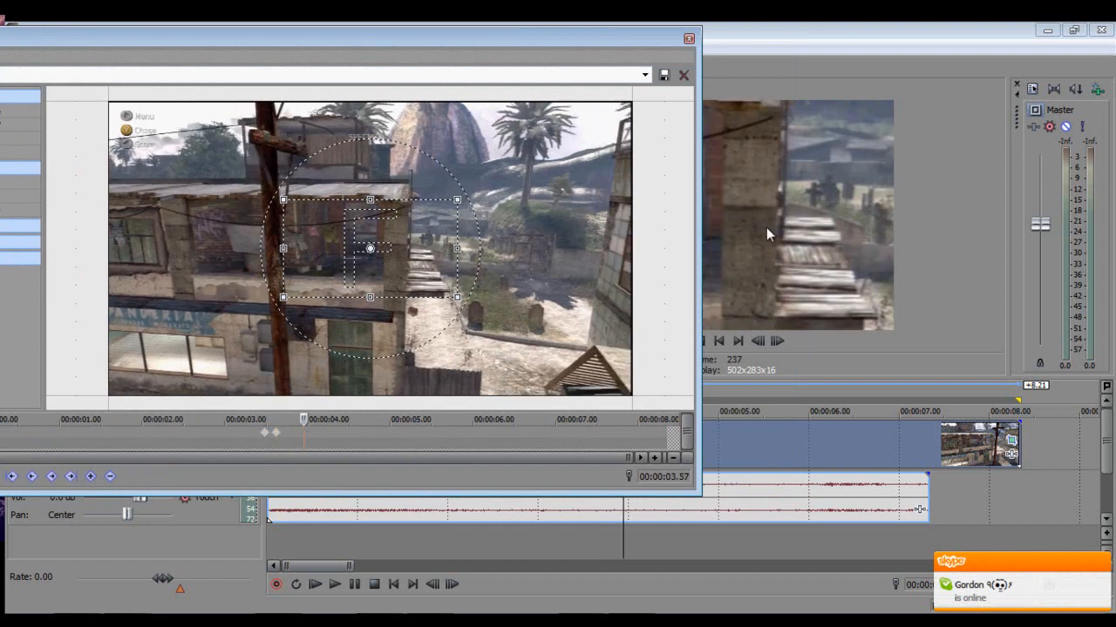
{"action": "left_click", "coordinate": [92, 477]}
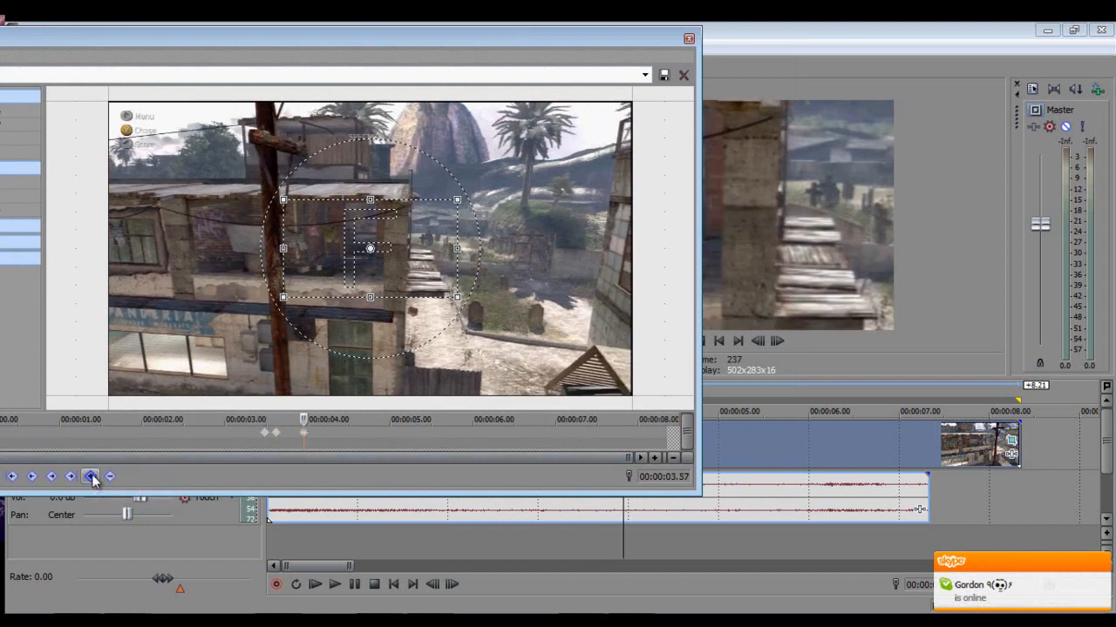
{"action": "left_click", "coordinate": [316, 433]}
{"action": "left_click_drag", "start_coordinate": [458, 200], "coordinate": [623, 124]}
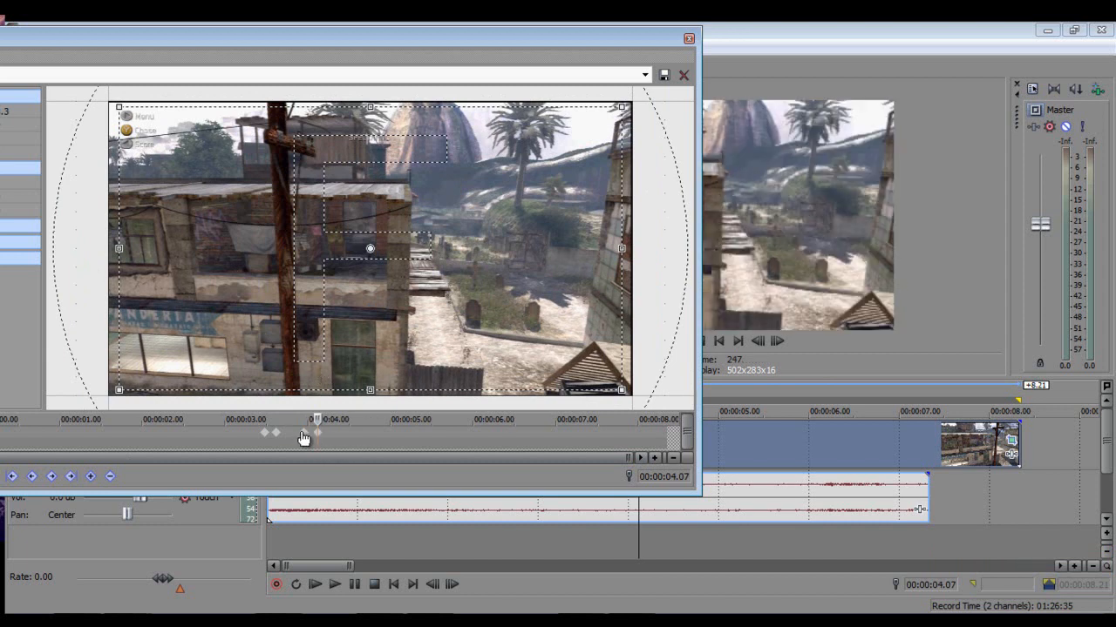
Close Event Pan/Crop, mute the audio track, and preview the zoom effect by playing the timeline from 00:00:02.50.
{"action": "left_click", "coordinate": [688, 38]}
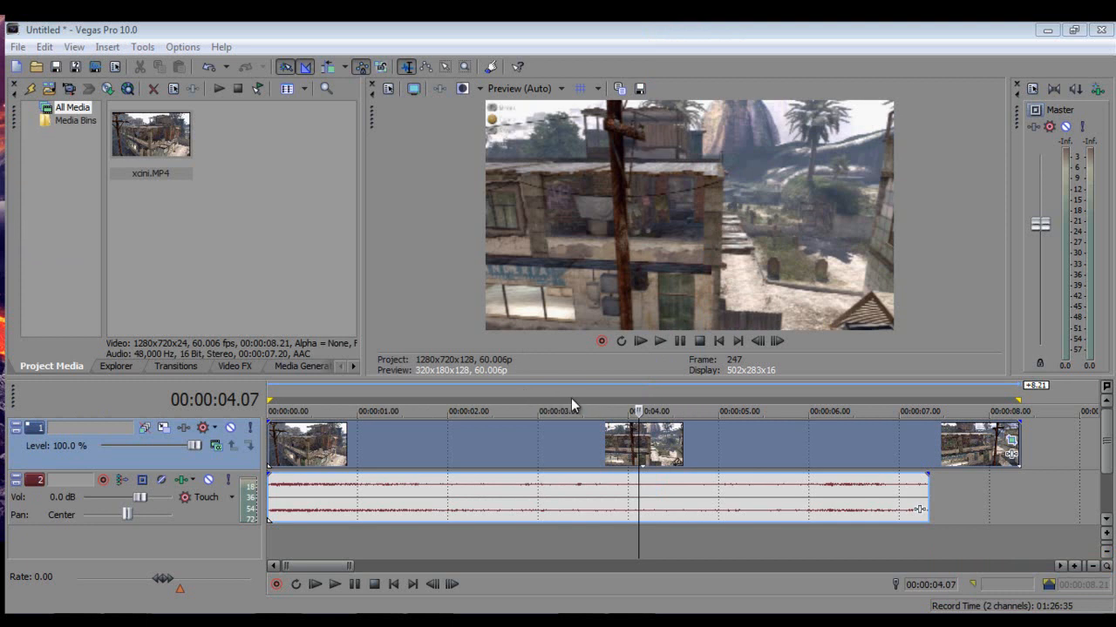
{"action": "left_click", "coordinate": [543, 384]}
{"action": "left_click", "coordinate": [522, 386]}
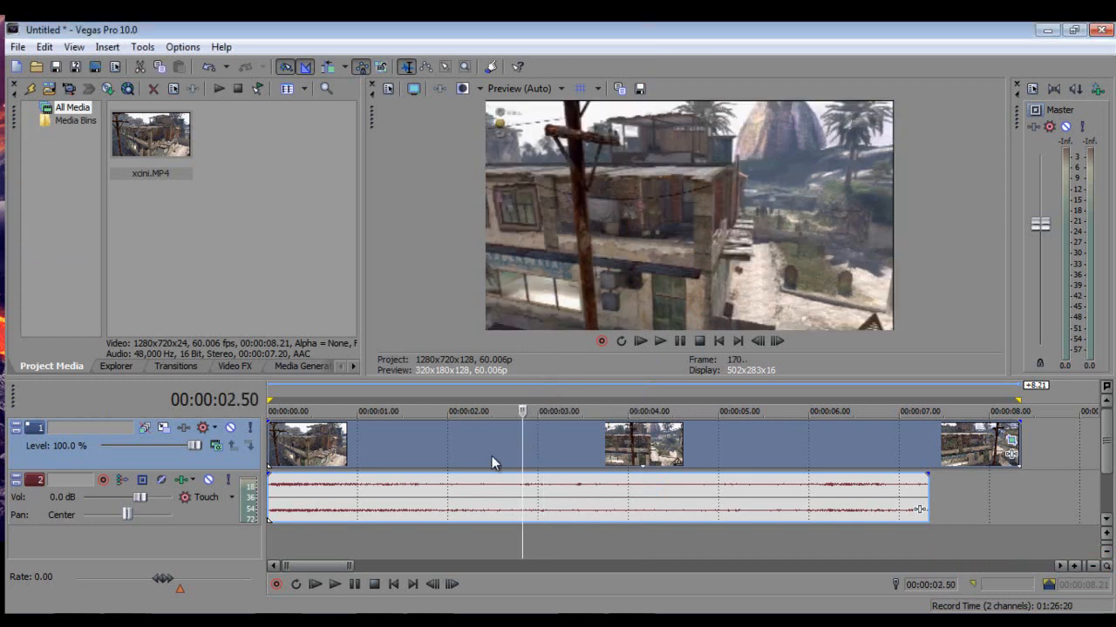
{"action": "left_click", "coordinate": [208, 480]}
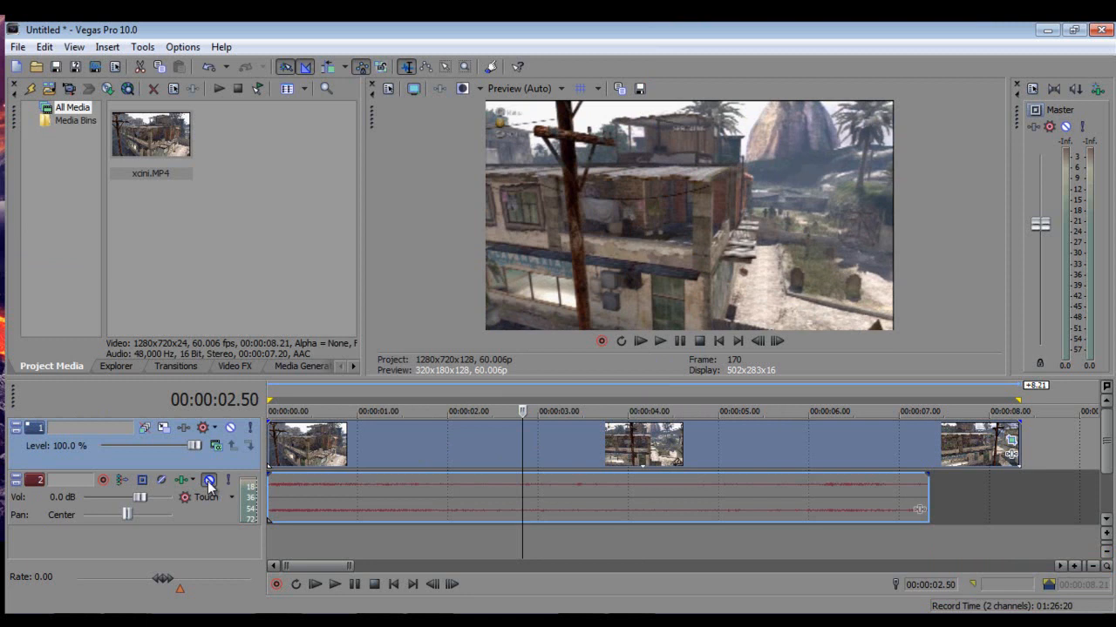
{"action": "left_click", "coordinate": [339, 585]}
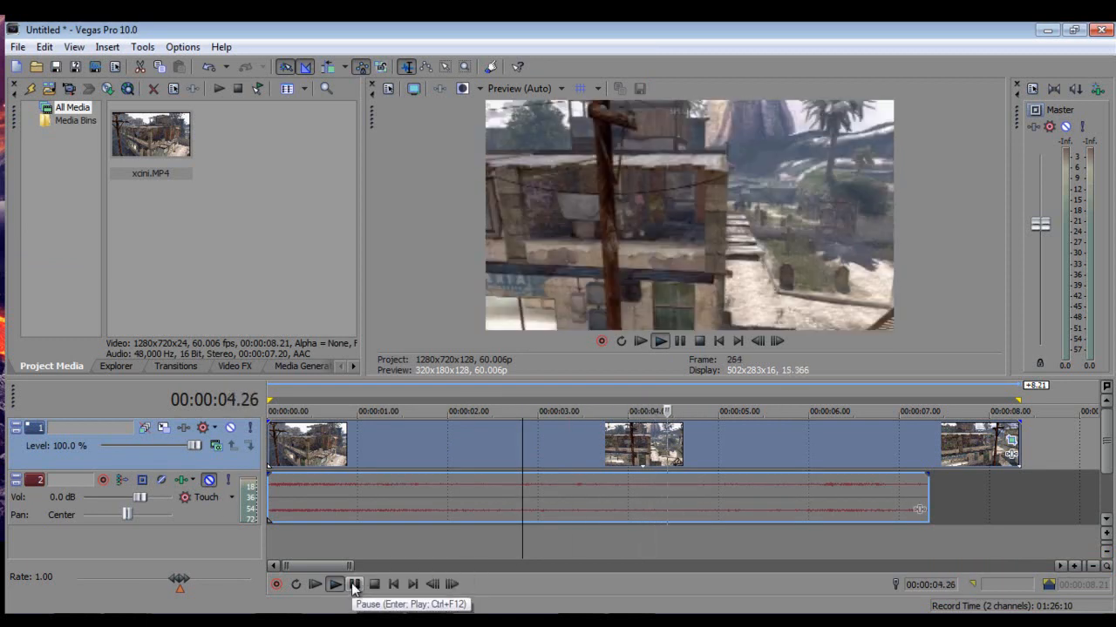
{"action": "left_click", "coordinate": [354, 585]}
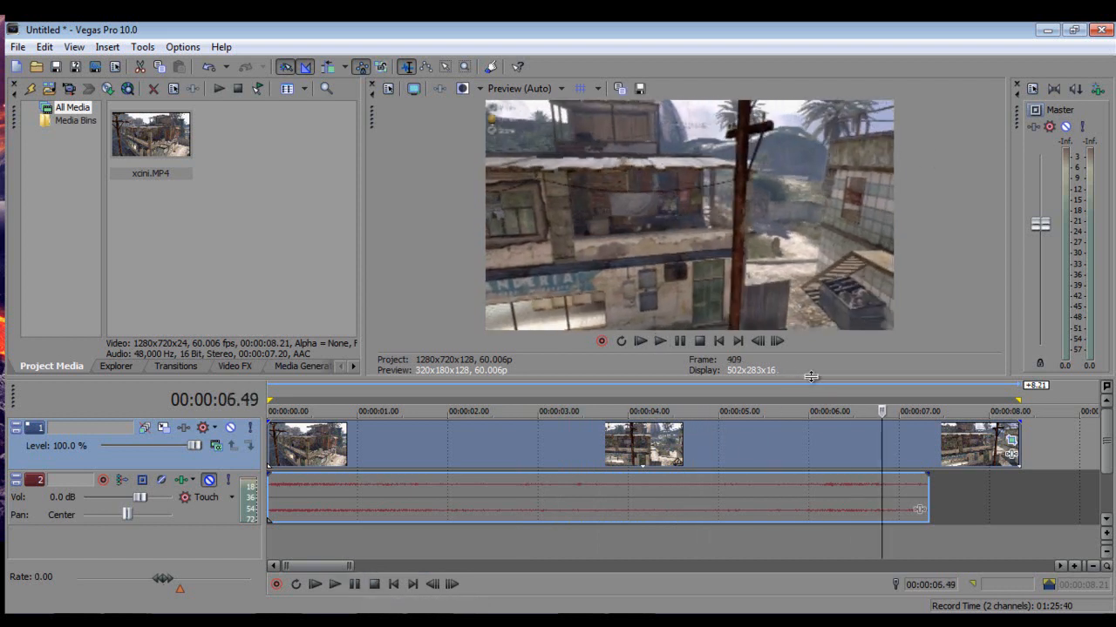
Reopen Event Pan/Crop for the xcini clip and rotate the crop frame at 00:00:06.49 to an angle of about -1.9.
{"action": "left_click", "coordinate": [1011, 442]}
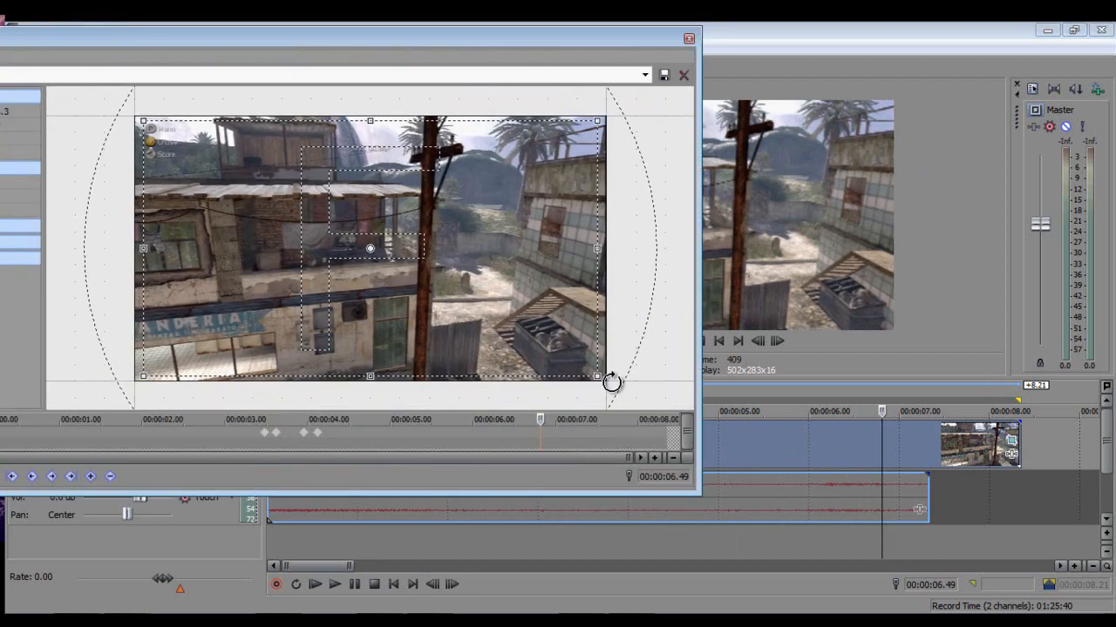
{"action": "left_click_drag", "start_coordinate": [612, 381], "coordinate": [461, 430]}
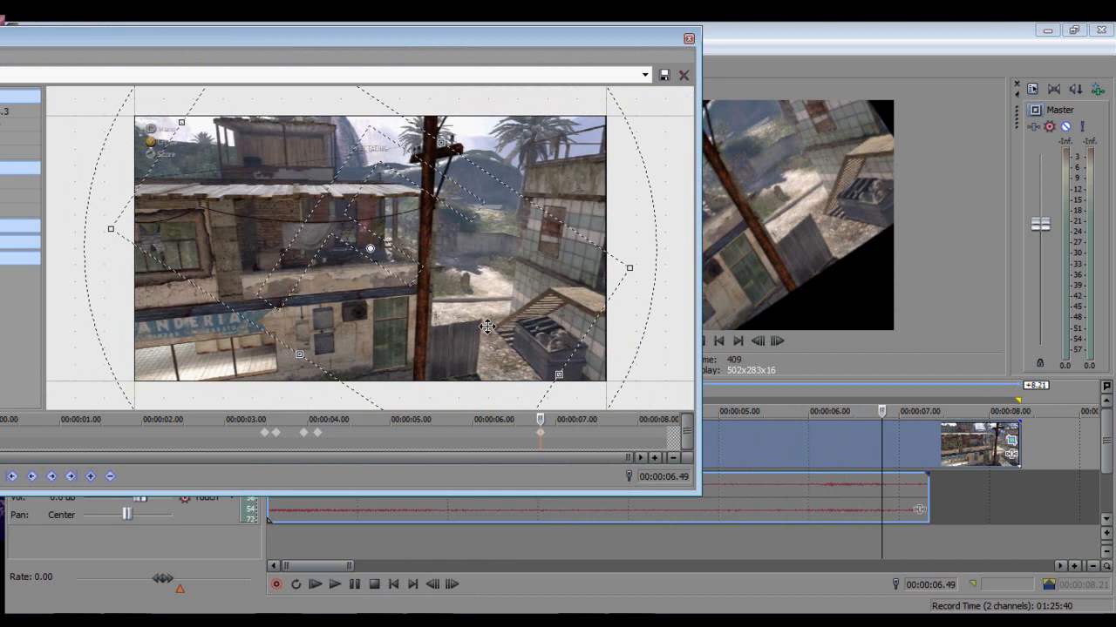
{"action": "left_click_drag", "start_coordinate": [642, 319], "coordinate": [637, 116]}
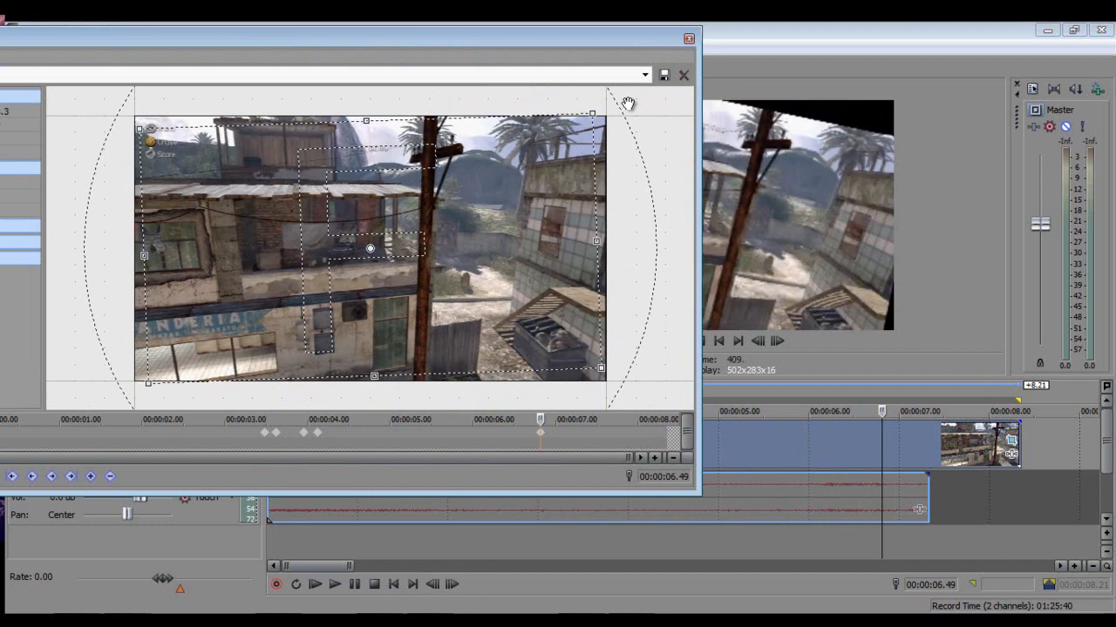
Inspect the crop frame's editable Position values, including Width, Height and Y Center, and close Event Pan/Crop.
{"action": "left_click_drag", "start_coordinate": [554, 35], "coordinate": [836, 63]}
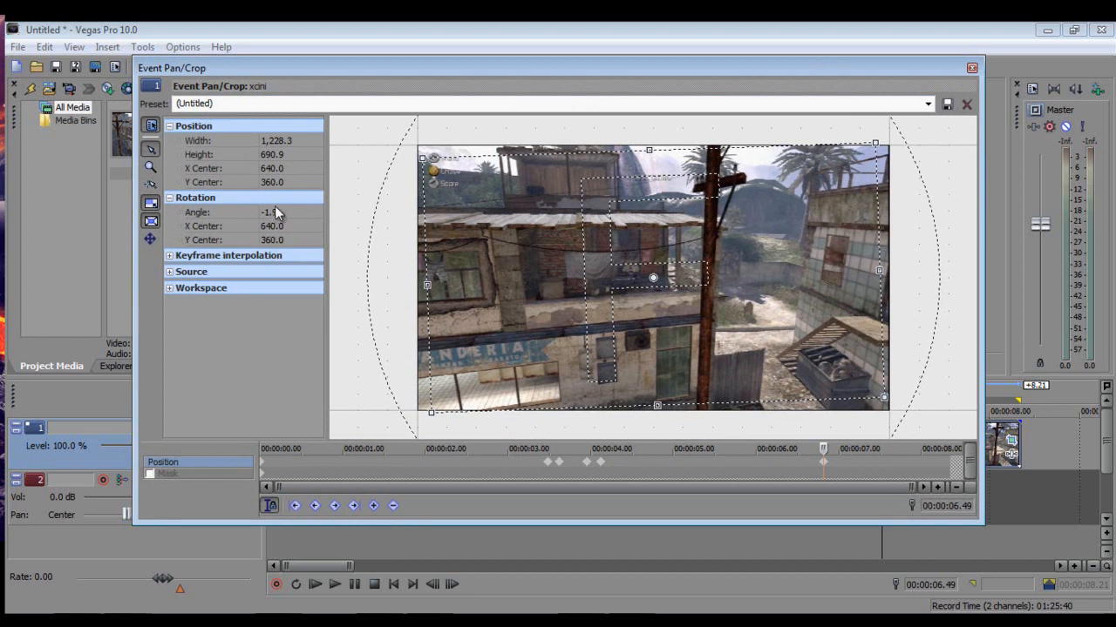
{"action": "left_click", "coordinate": [285, 145]}
{"action": "left_click", "coordinate": [287, 155]}
{"action": "left_click", "coordinate": [297, 179]}
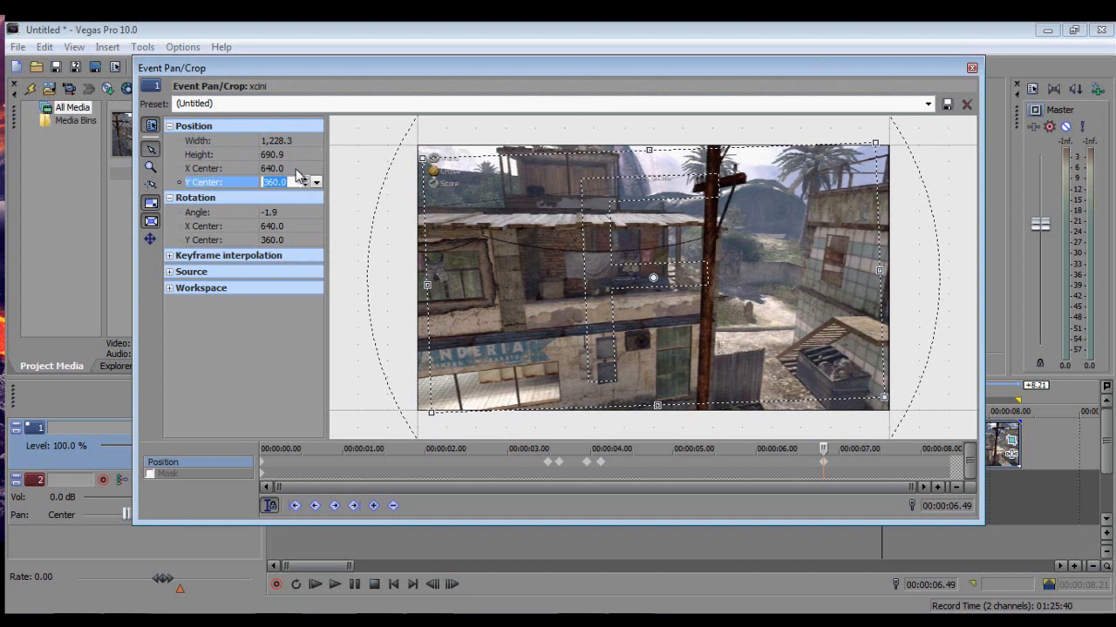
{"action": "left_click", "coordinate": [972, 67]}
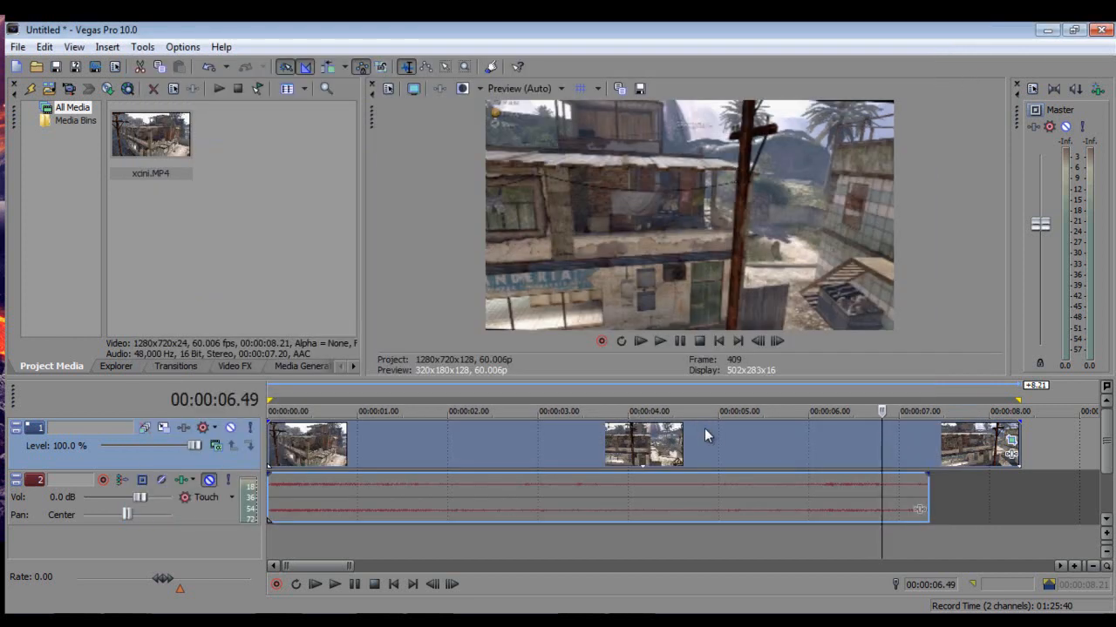
In the xcini video event's properties, choose Disable resample, turn off Maintain aspect ratio, and apply the changes.
{"action": "left_click", "coordinate": [526, 394]}
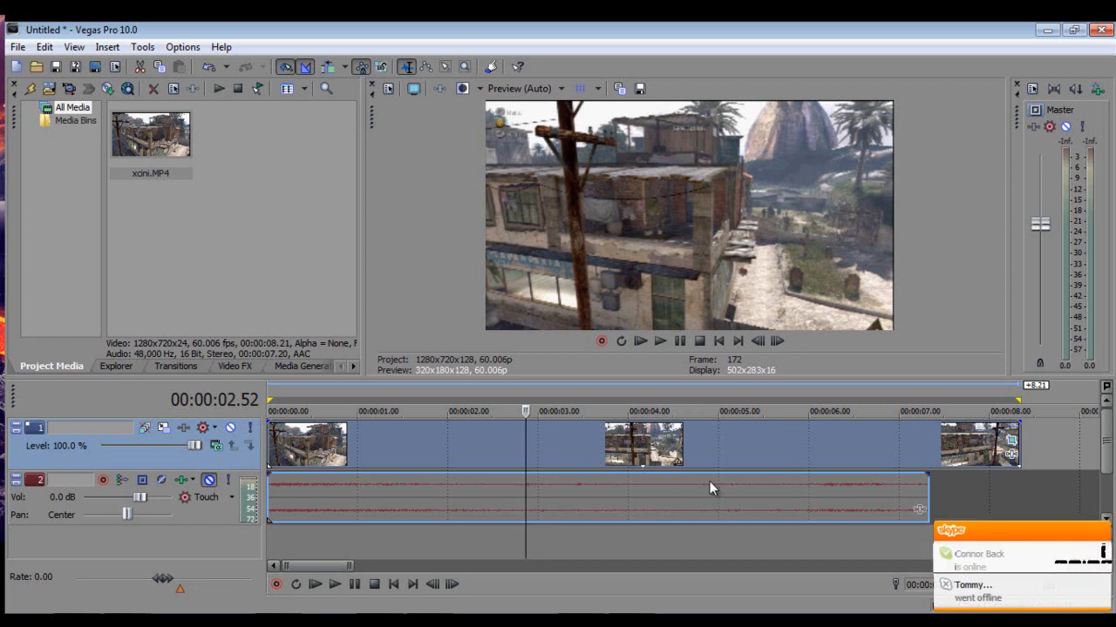
{"action": "right_click", "coordinate": [552, 448]}
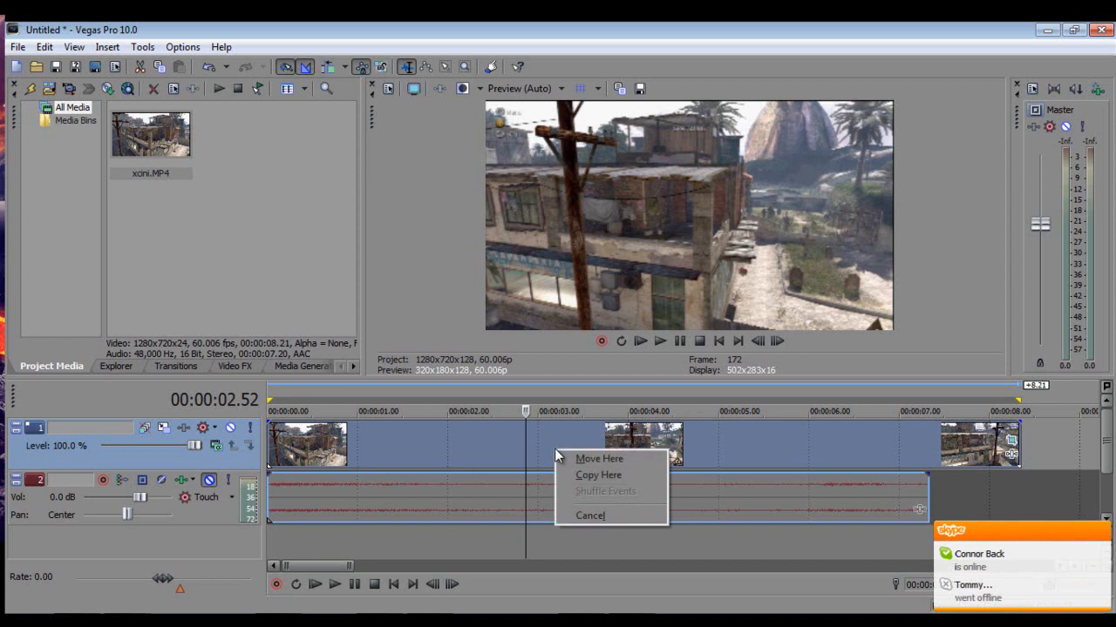
{"action": "key", "text": "Escape"}
{"action": "right_click", "coordinate": [765, 443]}
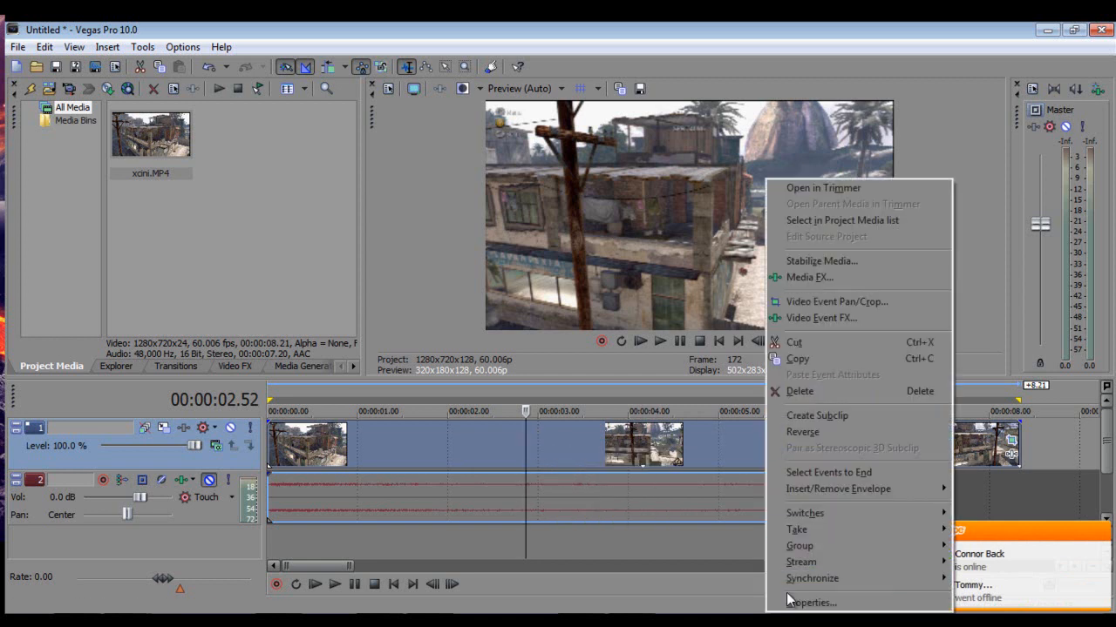
{"action": "left_click", "coordinate": [789, 598]}
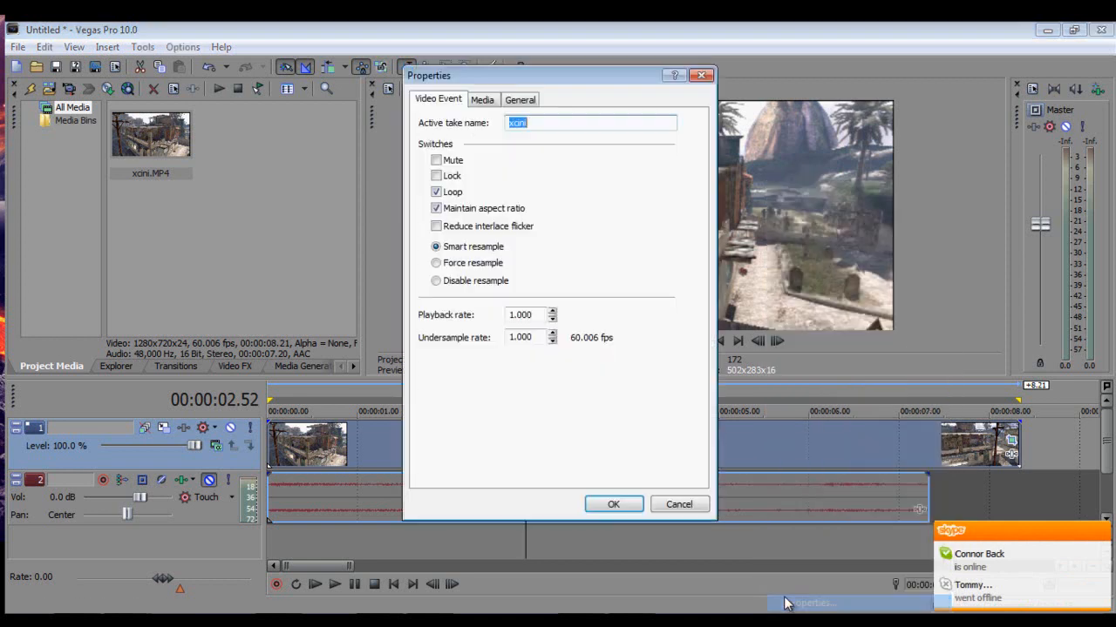
{"action": "left_click", "coordinate": [477, 280]}
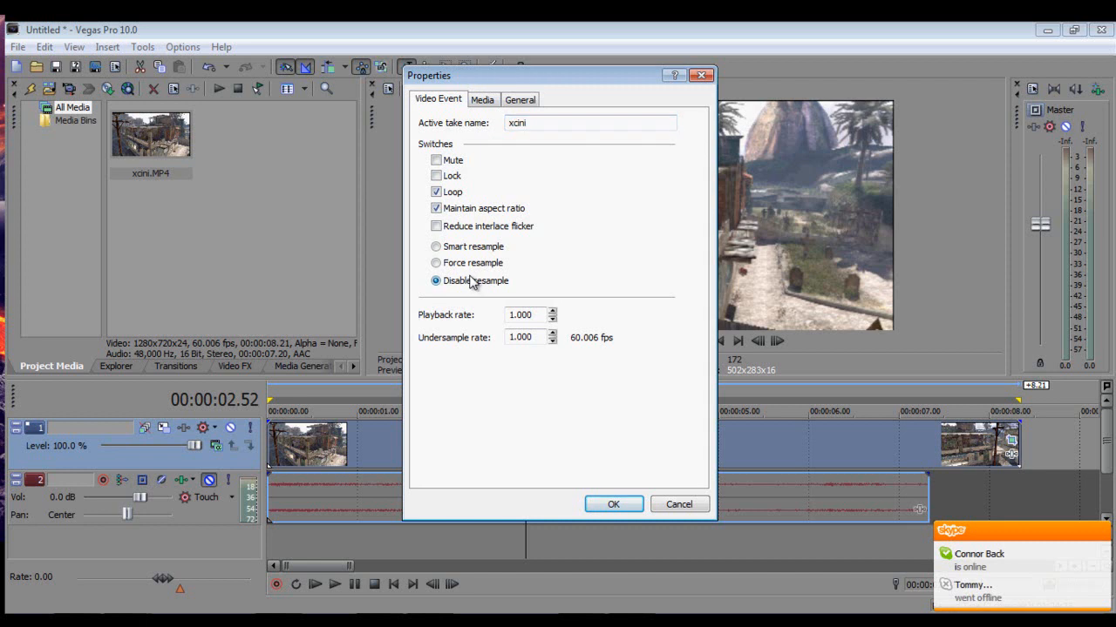
{"action": "left_click_drag", "start_coordinate": [592, 81], "coordinate": [388, 111]}
{"action": "left_click", "coordinate": [269, 241]}
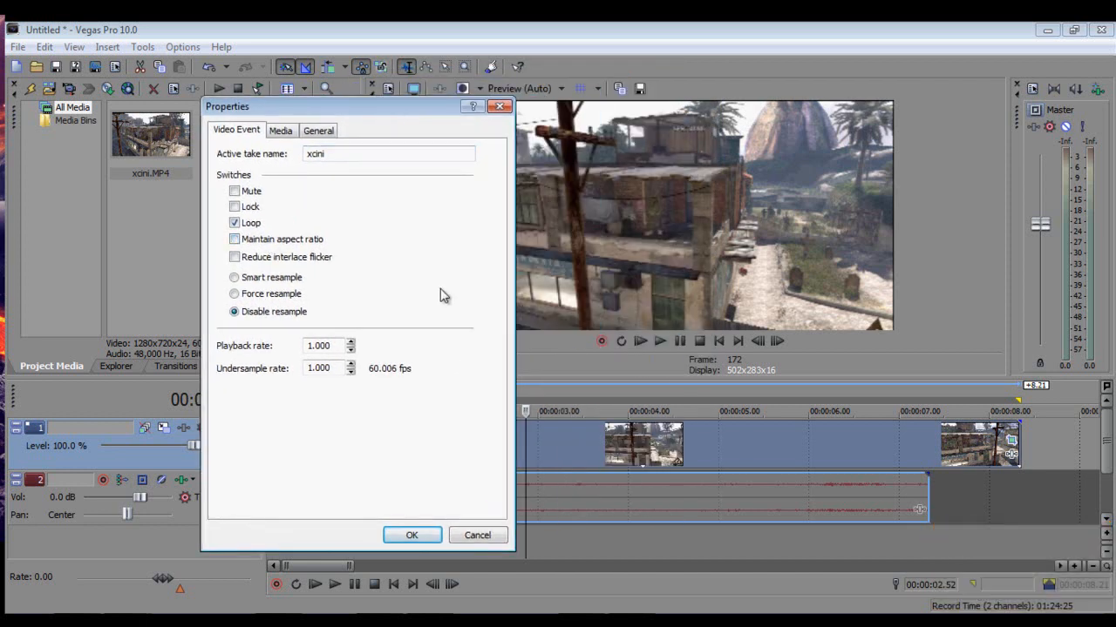
{"action": "left_click", "coordinate": [412, 535]}
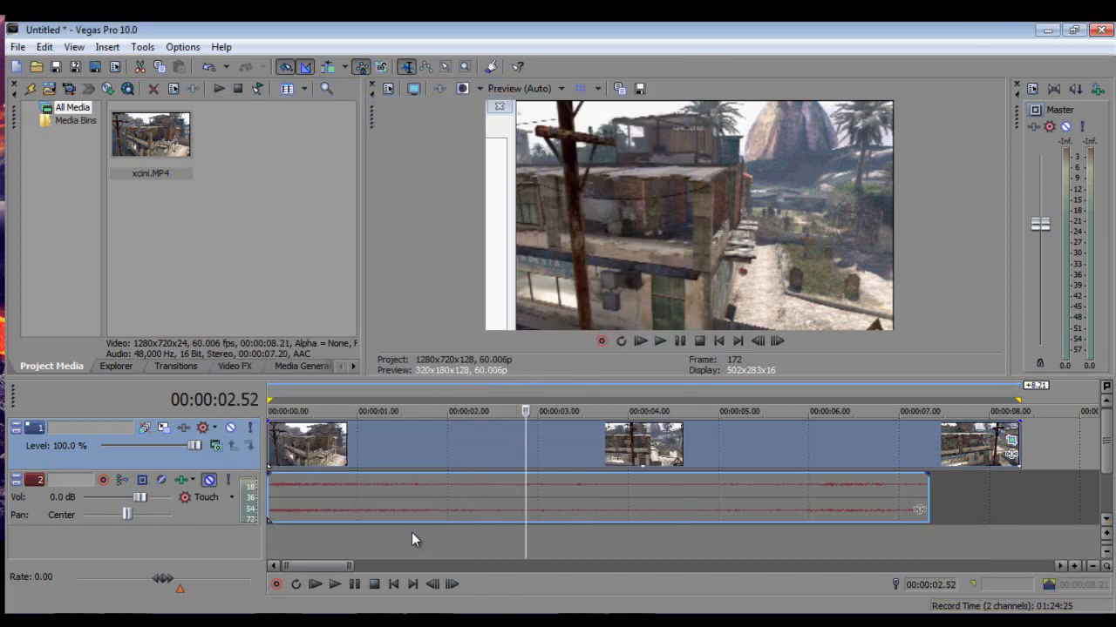
Reopen the xcini video event's properties to check its switches and playback rate, and close them.
{"action": "right_click", "coordinate": [622, 448]}
{"action": "left_click", "coordinate": [664, 603]}
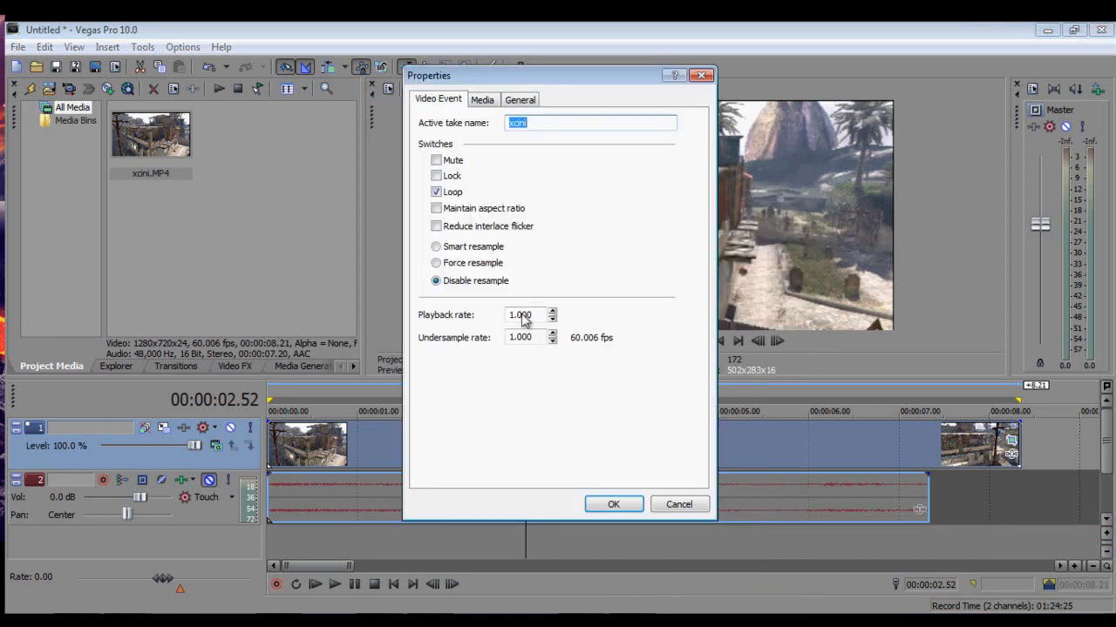
{"action": "left_click", "coordinate": [615, 512]}
Load a saved crop preset for the xcini clip at 00:00:02.52 in Event Pan/Crop and close the window.
{"action": "left_click", "coordinate": [1011, 441]}
{"action": "left_click_drag", "start_coordinate": [793, 70], "coordinate": [428, 171]}
{"action": "left_click", "coordinate": [562, 204]}
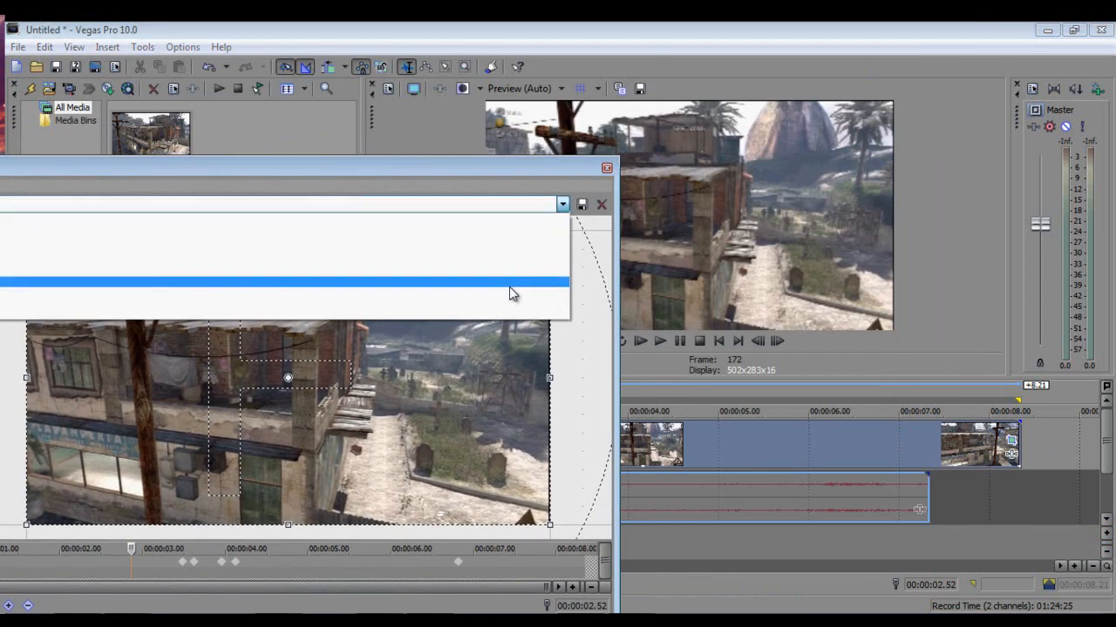
{"action": "left_click", "coordinate": [514, 265]}
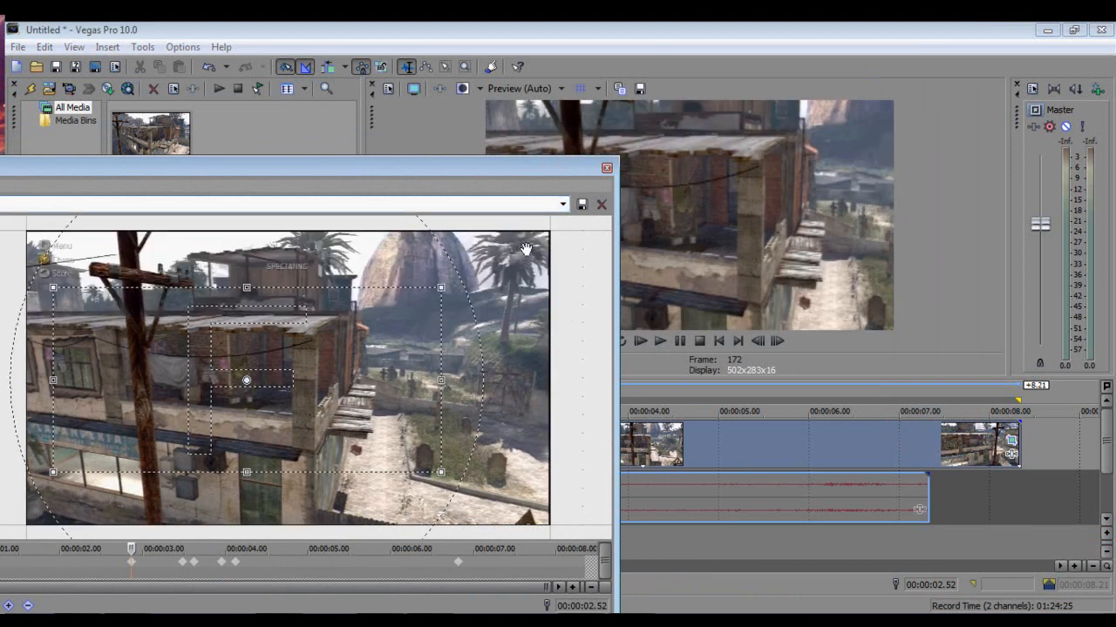
{"action": "left_click", "coordinate": [607, 168]}
Turn on Maintain aspect ratio in the xcini video event's properties and apply the change.
{"action": "right_click", "coordinate": [885, 433]}
{"action": "left_click", "coordinate": [882, 604]}
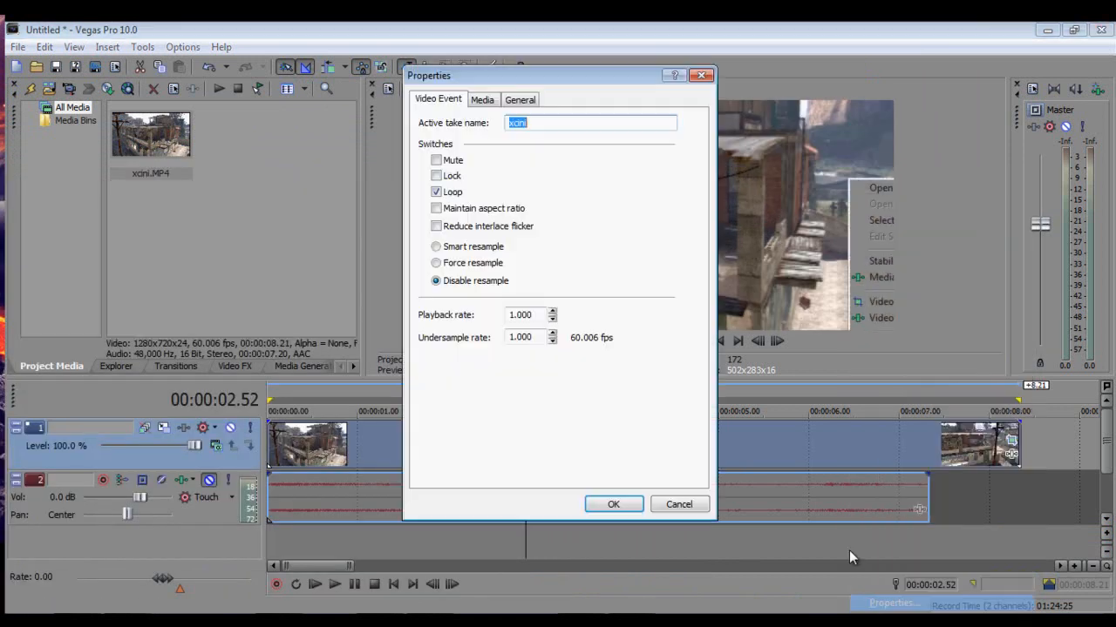
{"action": "left_click", "coordinate": [467, 211]}
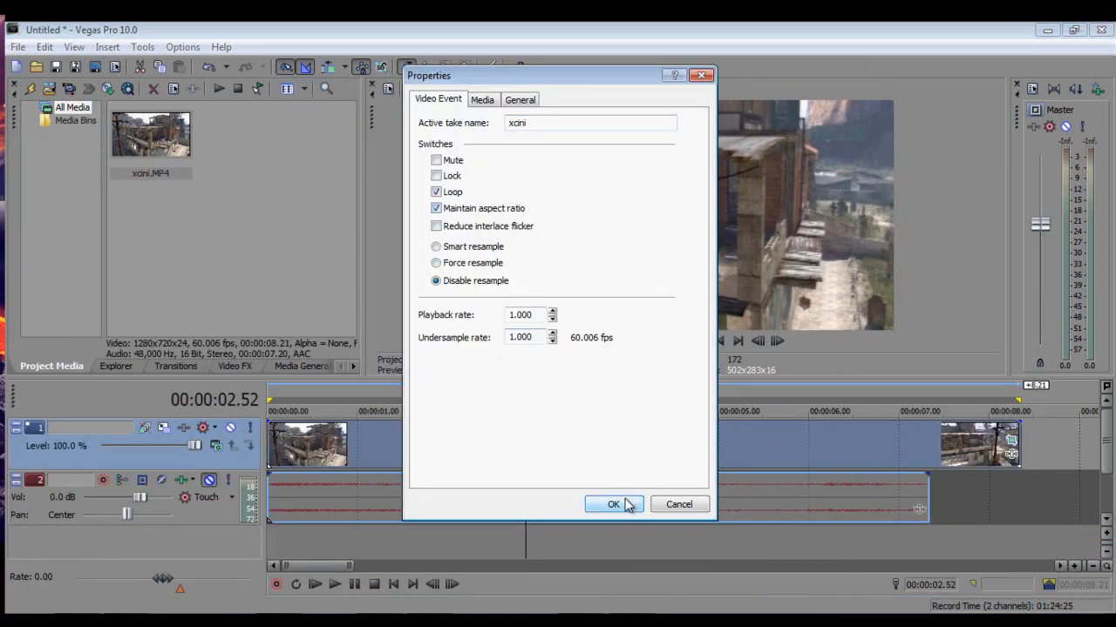
{"action": "left_click", "coordinate": [613, 505]}
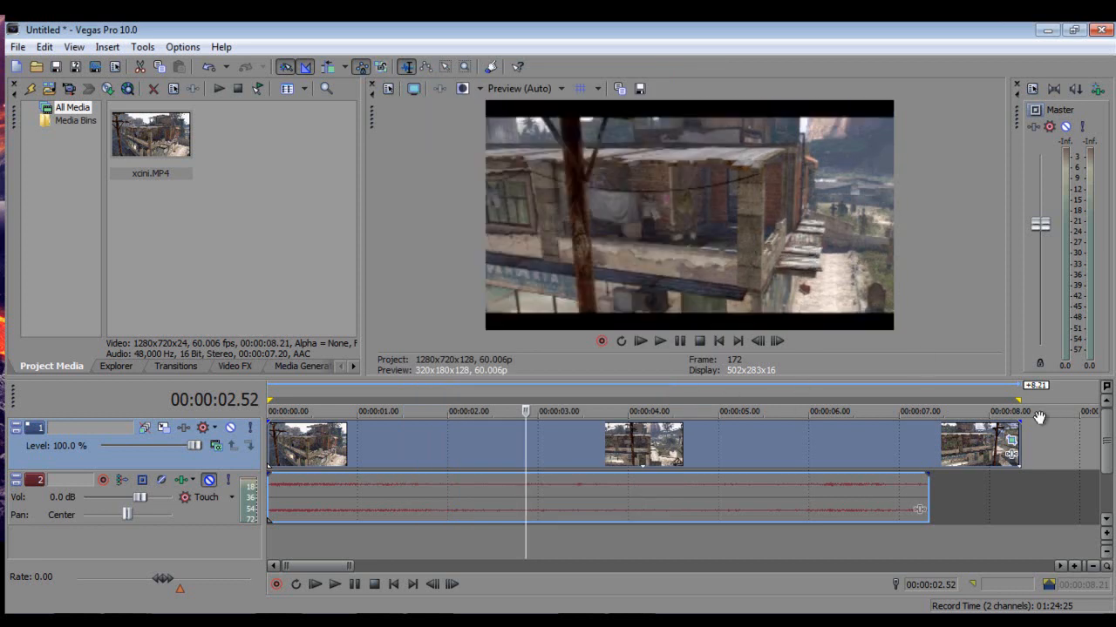
Check the xcini event's aspect-ratio switch in its properties and its crop frame in Event Pan/Crop, closing both windows.
{"action": "right_click", "coordinate": [838, 453]}
{"action": "left_click", "coordinate": [882, 603]}
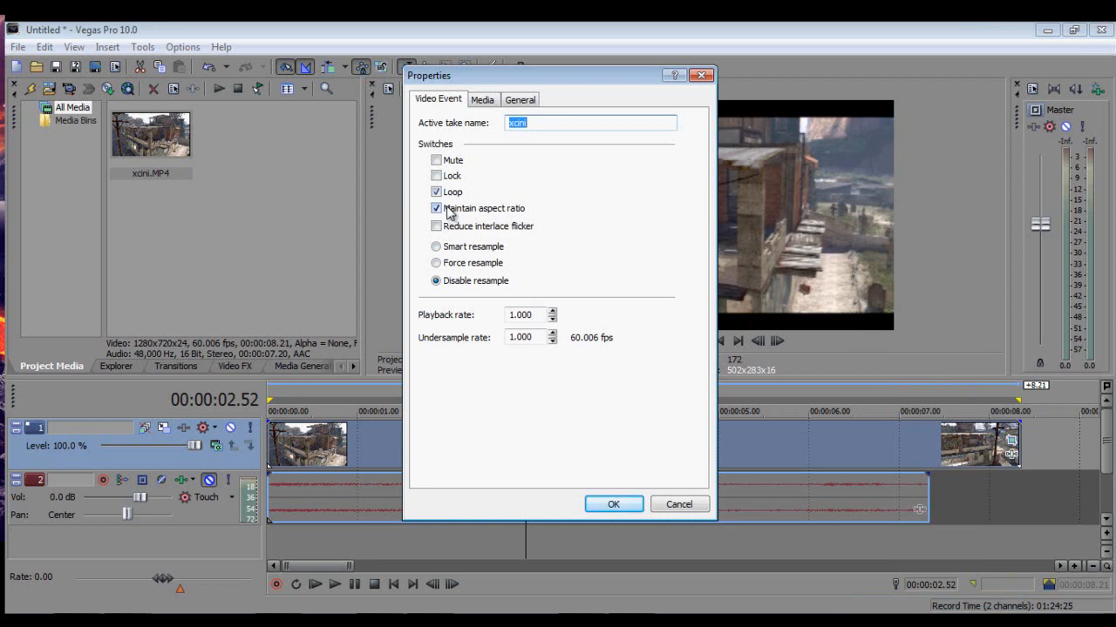
{"action": "left_click", "coordinate": [634, 505]}
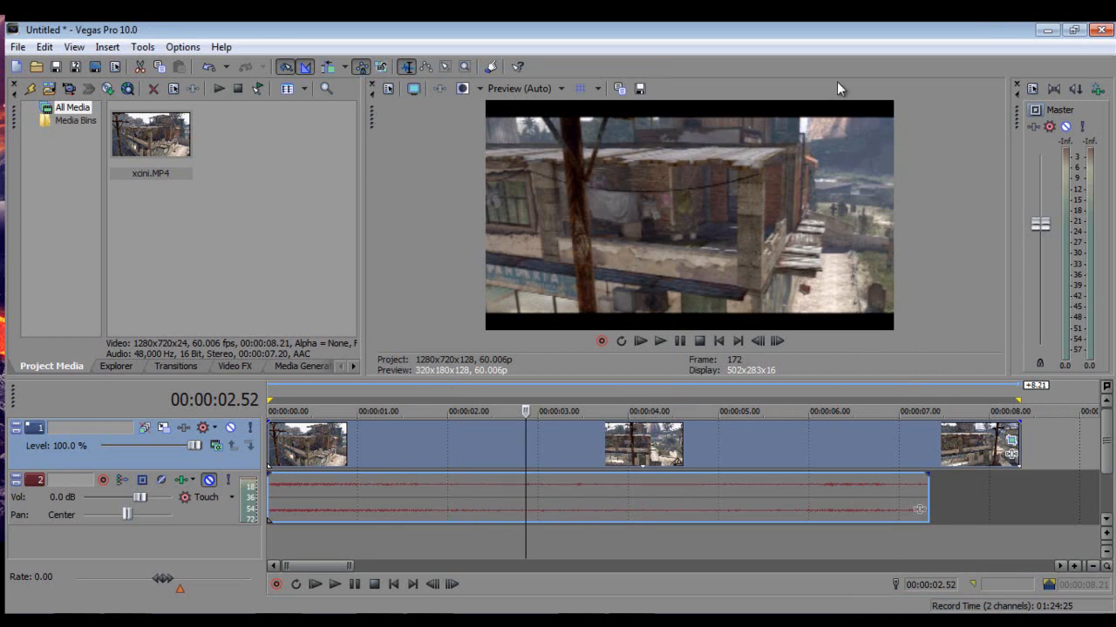
{"action": "left_click", "coordinate": [1011, 440]}
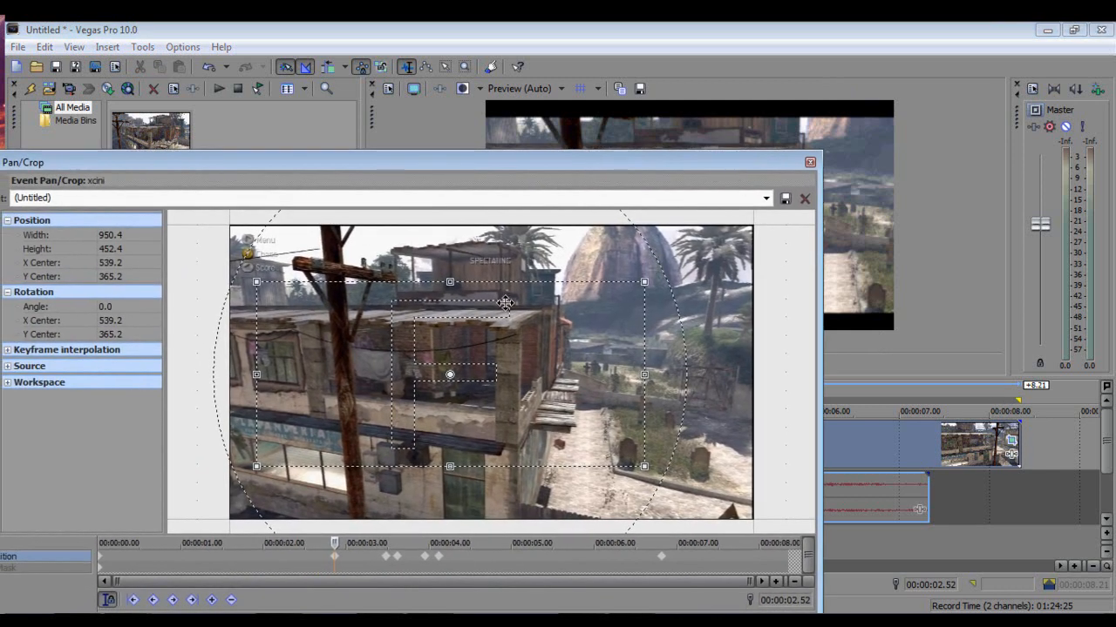
{"action": "left_click", "coordinate": [809, 163]}
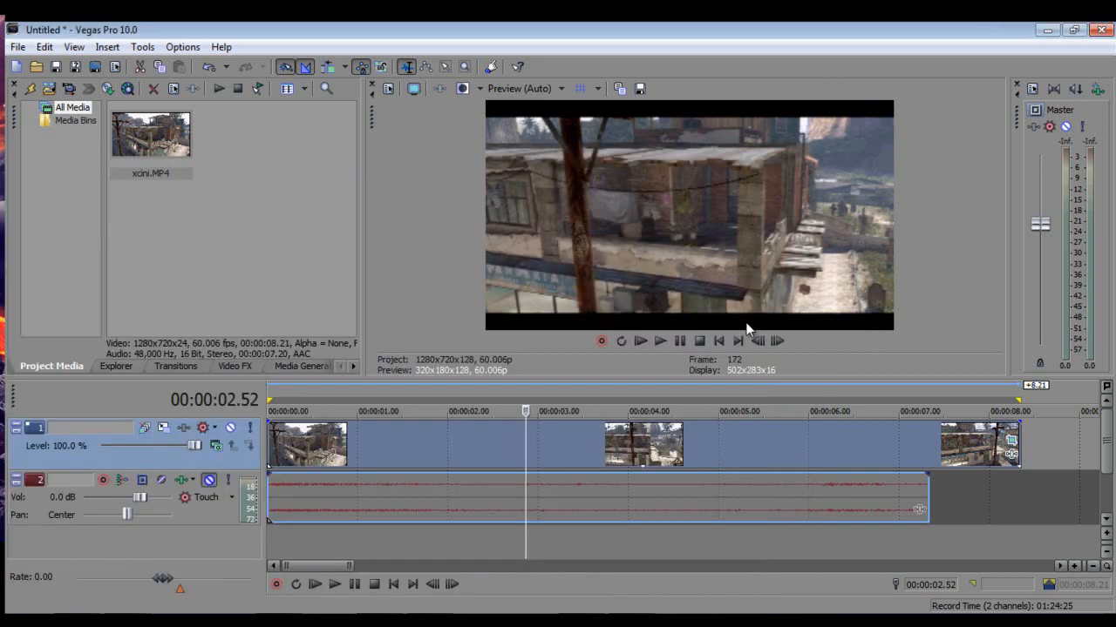
{"action": "right_click", "coordinate": [1053, 434]}
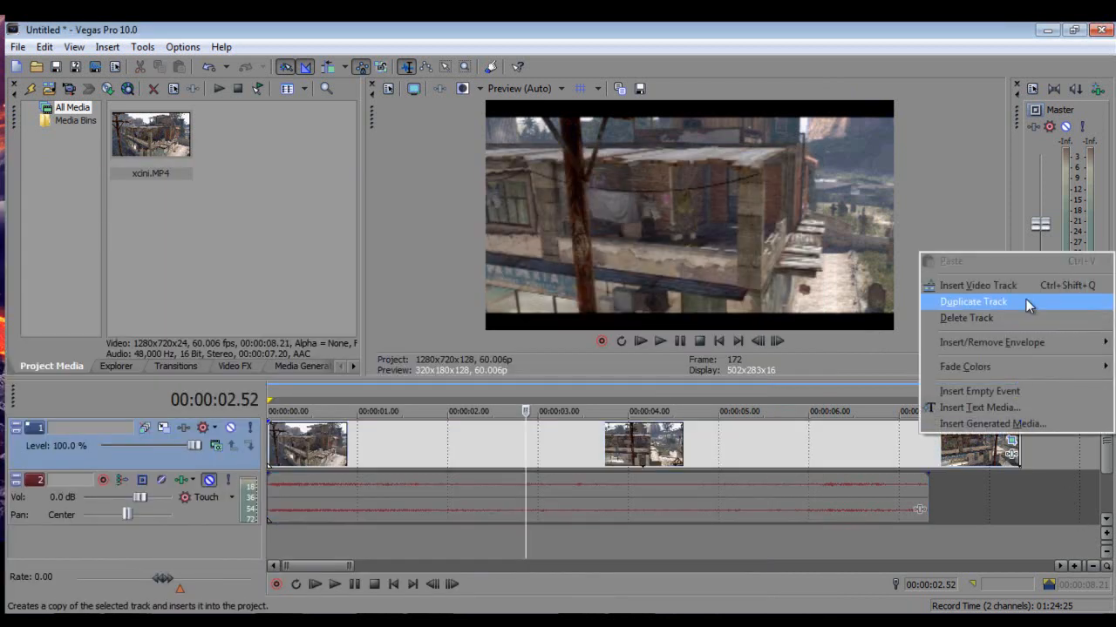
{"action": "left_click", "coordinate": [1025, 287]}
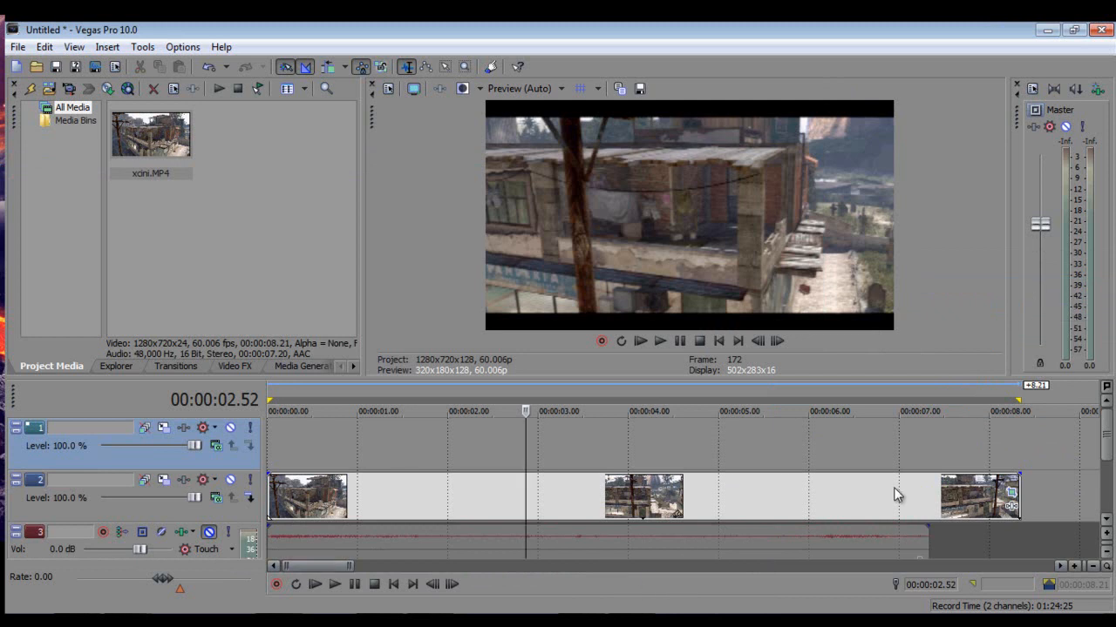
{"action": "right_click", "coordinate": [956, 437]}
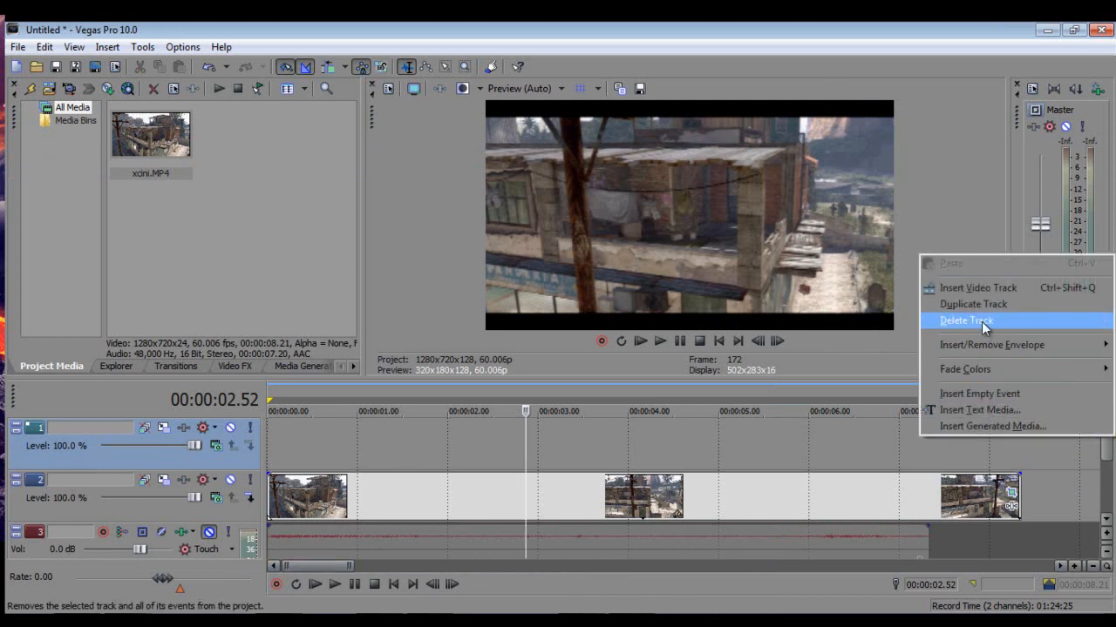
{"action": "left_click", "coordinate": [983, 322]}
Insert a new video track above the xcini clip's track.
{"action": "right_click", "coordinate": [1045, 438]}
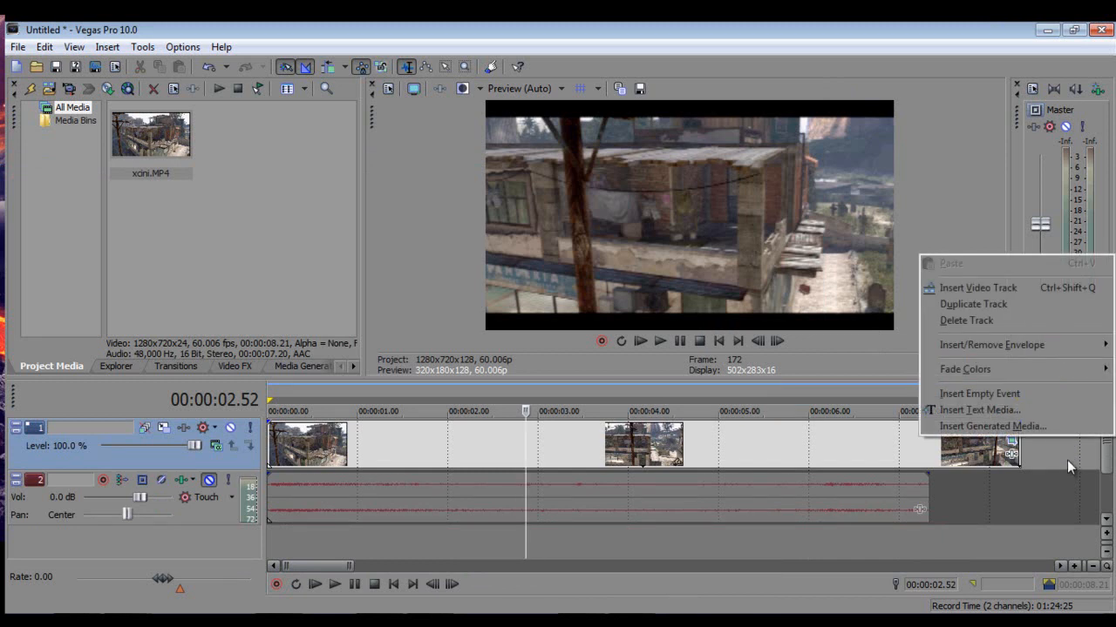
{"action": "left_click", "coordinate": [1011, 291]}
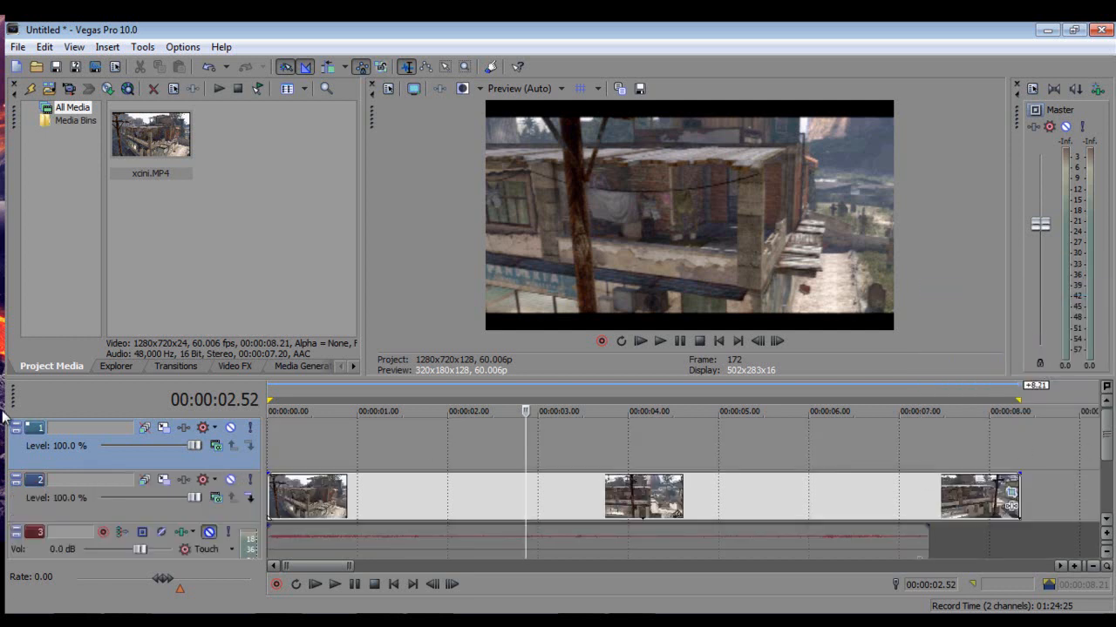
{"action": "left_click", "coordinate": [116, 51]}
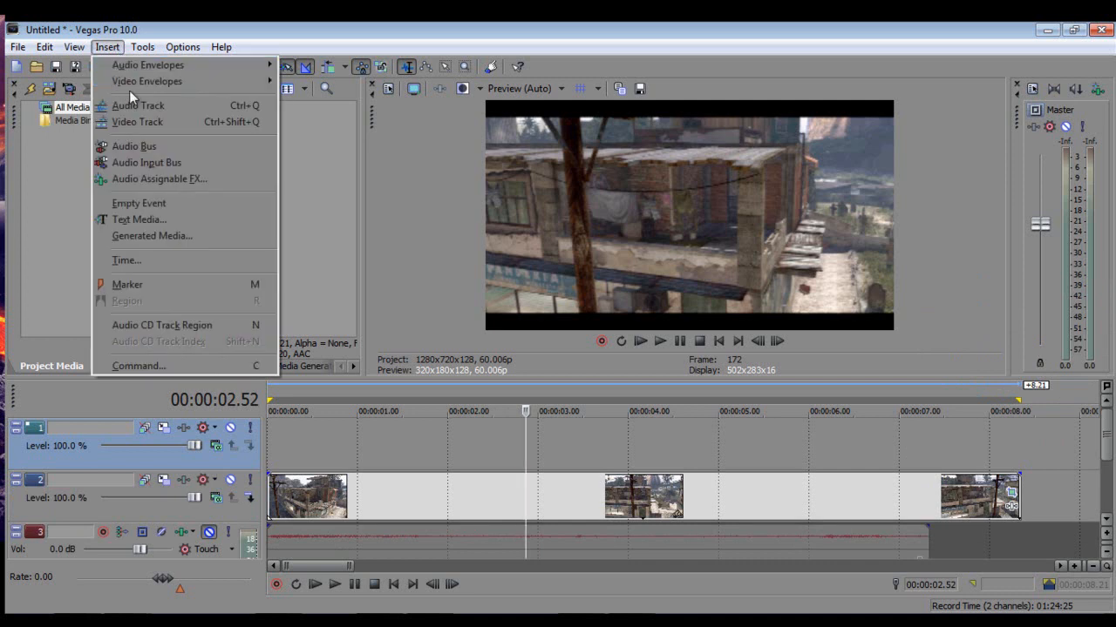
{"action": "mouse_move", "coordinate": [131, 81]}
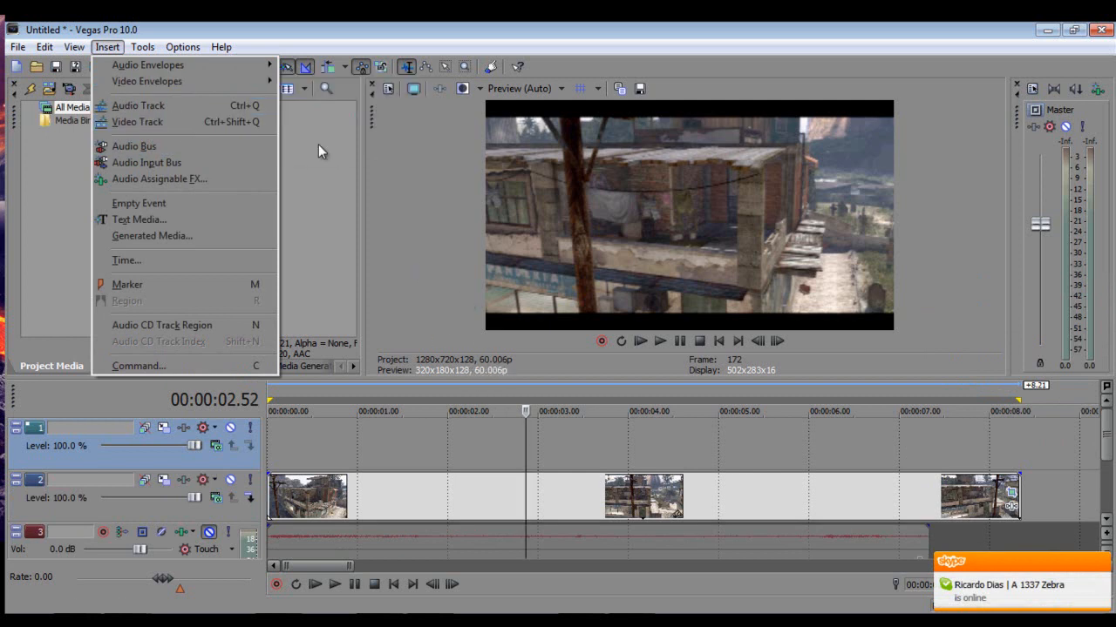
{"action": "left_click", "coordinate": [182, 47]}
{"action": "left_click", "coordinate": [316, 29]}
{"action": "left_click_drag", "start_coordinate": [150, 135], "coordinate": [504, 446]}
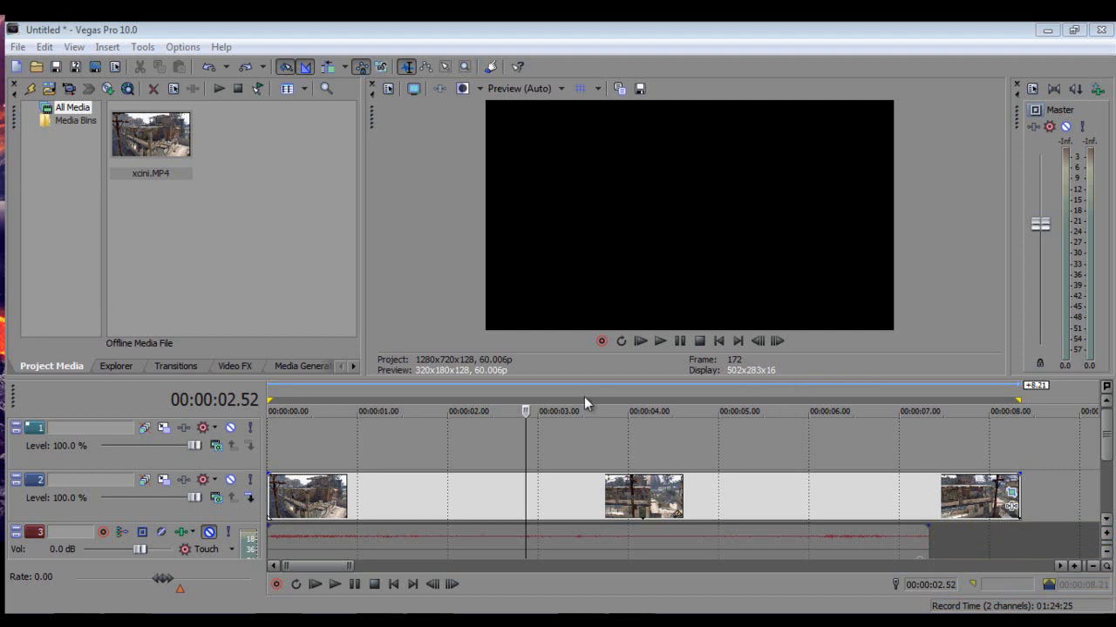
Insert text media on the empty video track at 00:00:02.52 and move its generator window clear of the preview.
{"action": "right_click", "coordinate": [536, 443]}
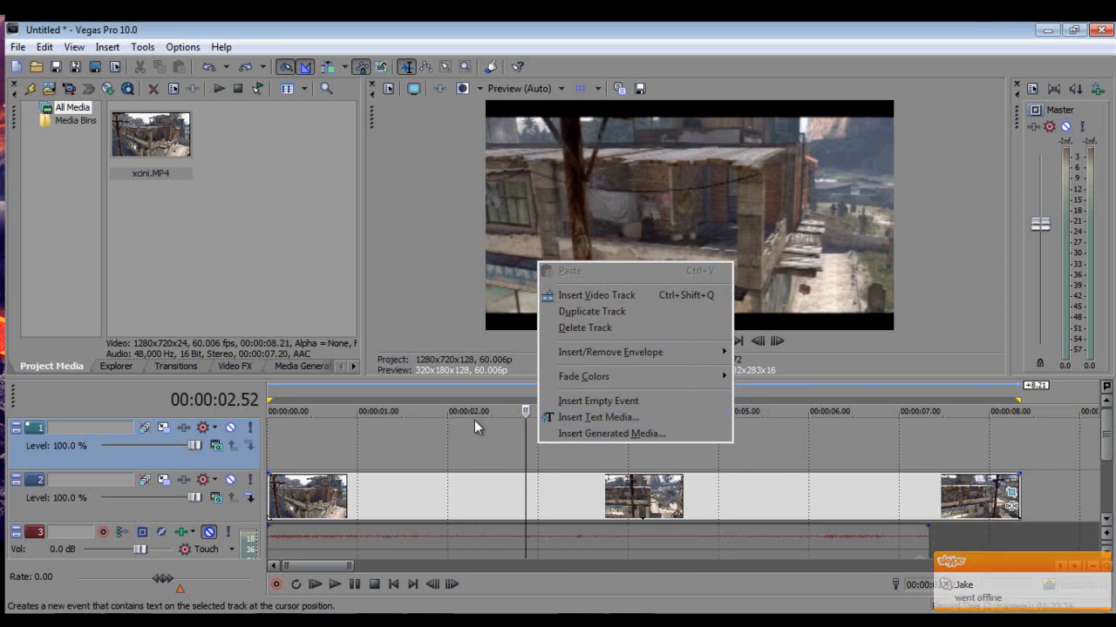
{"action": "left_click", "coordinate": [597, 417]}
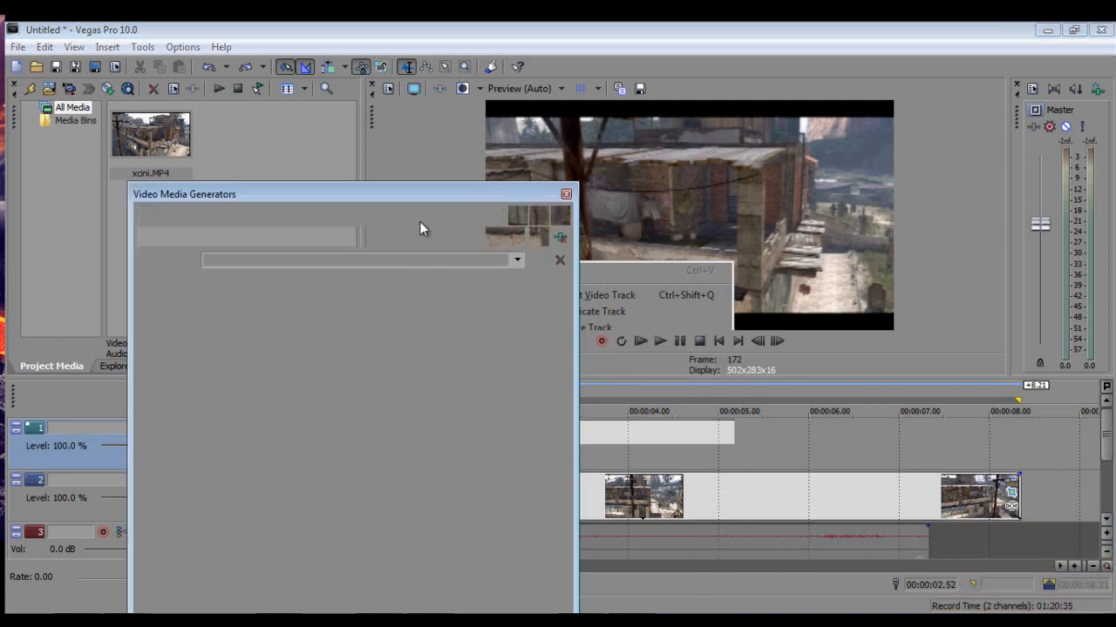
{"action": "left_click_drag", "start_coordinate": [136, 193], "coordinate": [86, 54]}
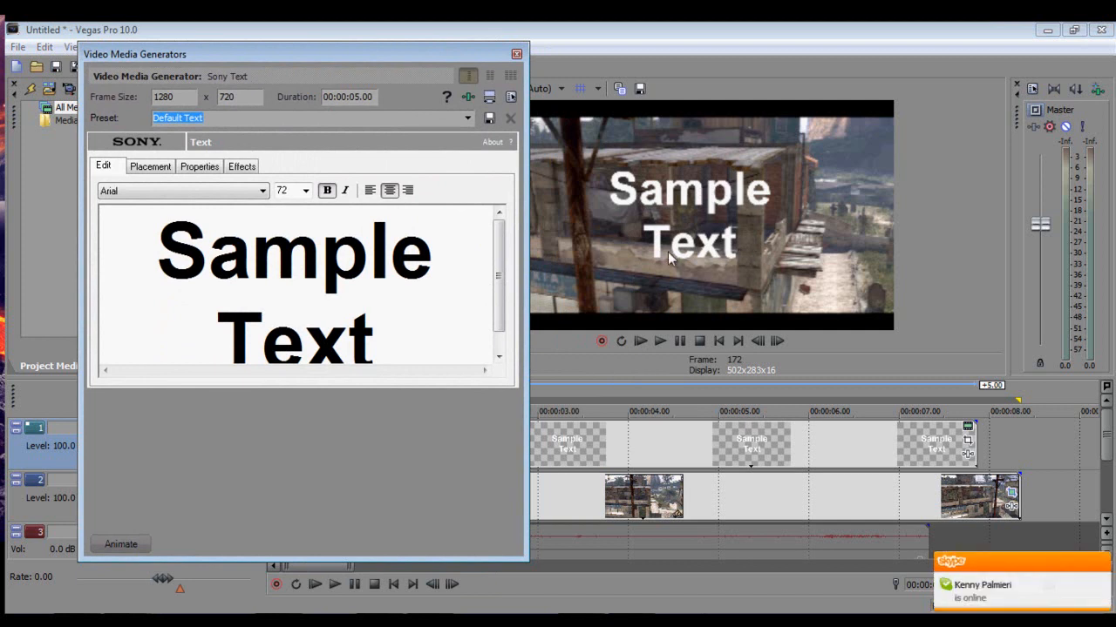
Replace the sample text with "viDuBzx" and "SUB" on a second line.
{"action": "left_click_drag", "start_coordinate": [373, 353], "coordinate": [250, 167]}
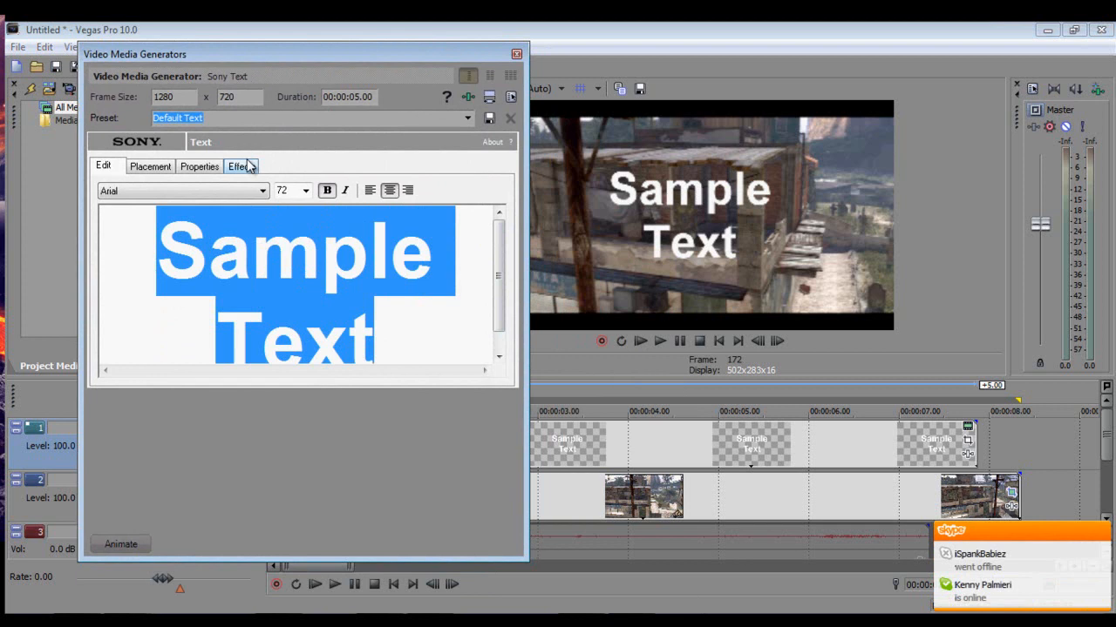
{"action": "type", "text": "Sa"}
{"action": "key", "text": "BackSpace"}
{"action": "key", "text": "BackSpace"}
{"action": "type", "text": "V"}
{"action": "key", "text": "BackSpace"}
{"action": "type", "text": "vi/"}
{"action": "key", "text": "BackSpace"}
{"action": "type", "text": "DuBzx"}
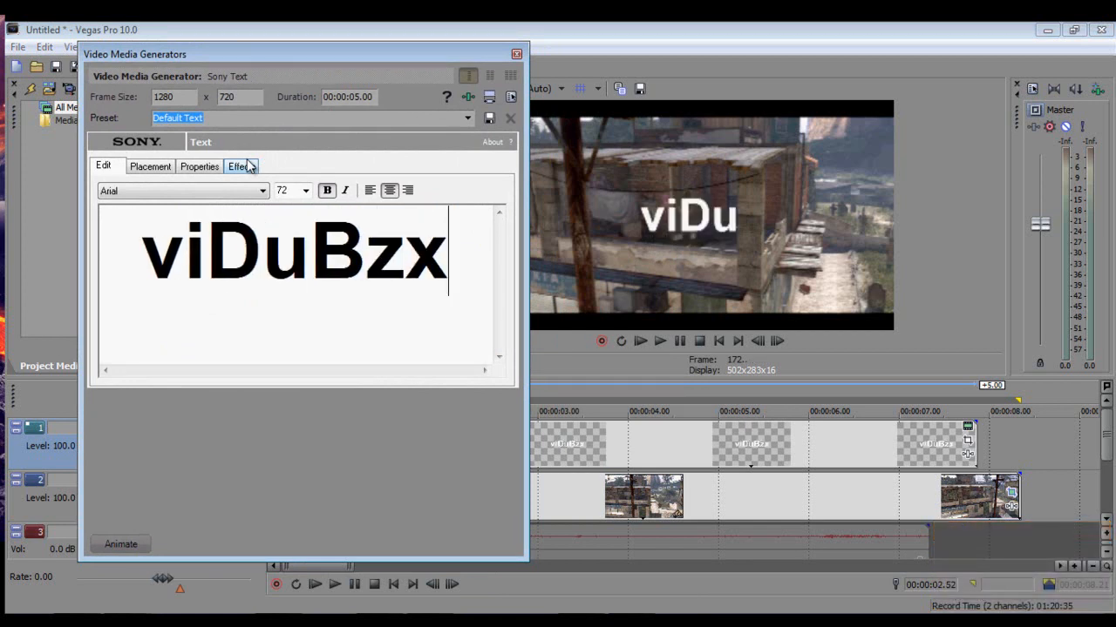
{"action": "key", "text": "Return"}
{"action": "type", "text": "SUB"}
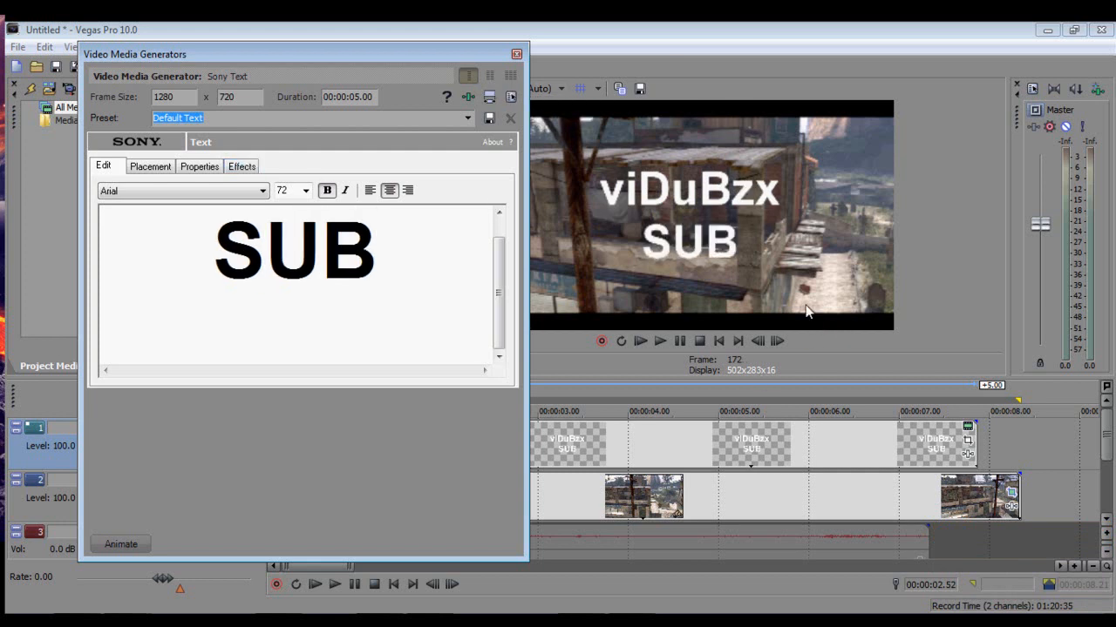
Apply the saved "Replay That!" preset to the generated text.
{"action": "left_click", "coordinate": [469, 119]}
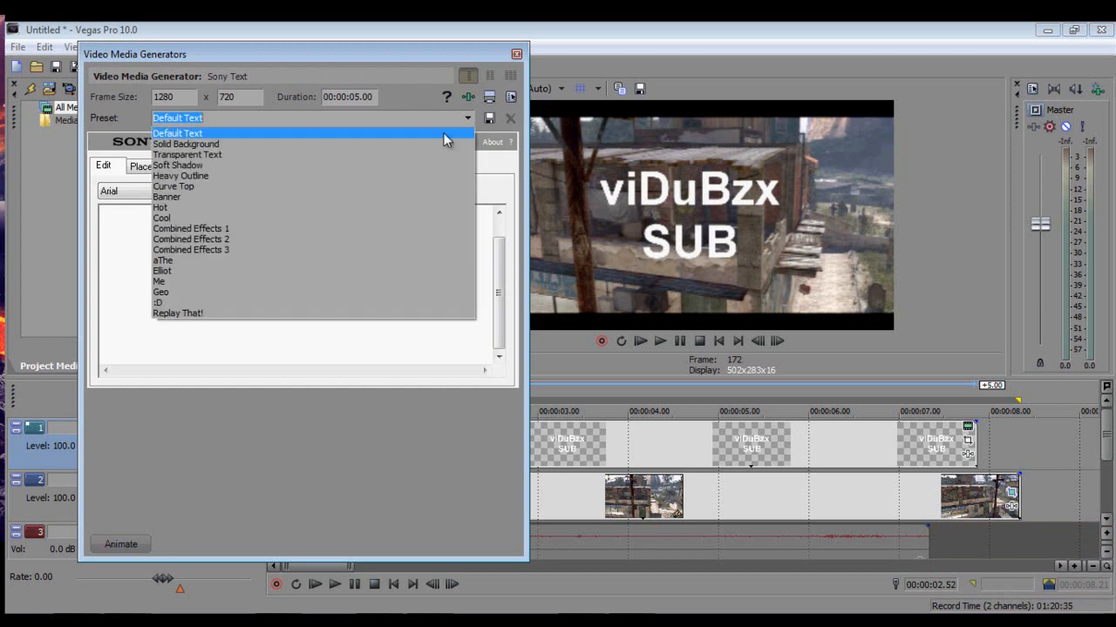
{"action": "left_click", "coordinate": [168, 314]}
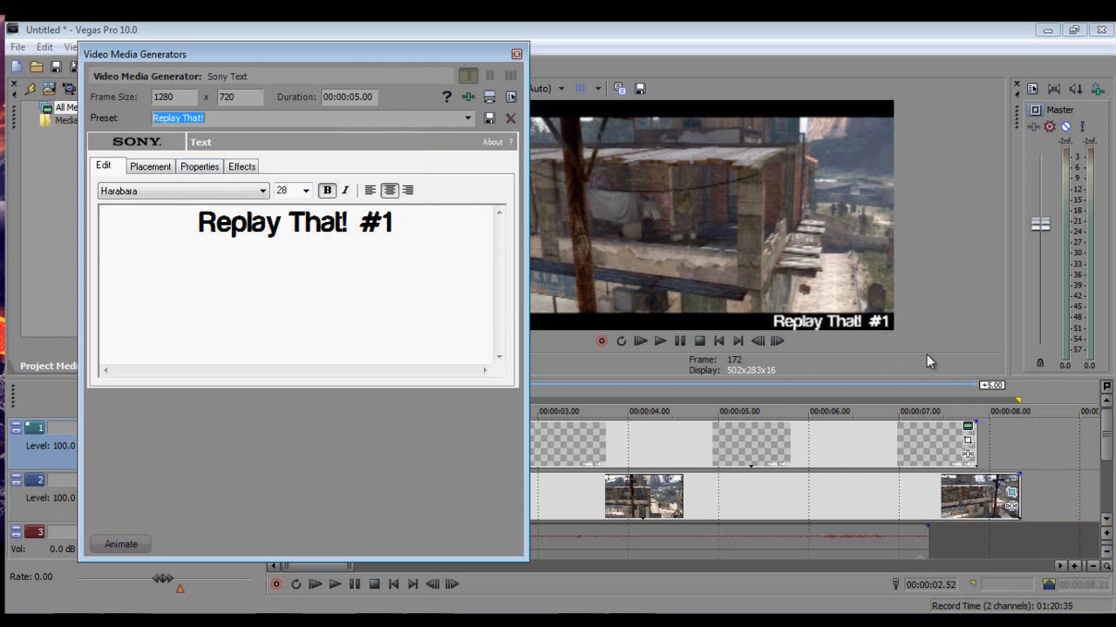
Try repositioning the "Replay That! #1" text in its free-form placement, and reload the "Replay That!" preset.
{"action": "left_click_drag", "start_coordinate": [409, 297], "coordinate": [157, 186]}
{"action": "left_click", "coordinate": [304, 296]}
{"action": "left_click", "coordinate": [139, 167]}
{"action": "mouse_move", "coordinate": [258, 344]}
{"action": "left_mouse_down"}
{"action": "mouse_move", "coordinate": [192, 287]}
{"action": "mouse_move", "coordinate": [249, 339]}
{"action": "left_mouse_up"}
{"action": "left_click", "coordinate": [467, 118]}
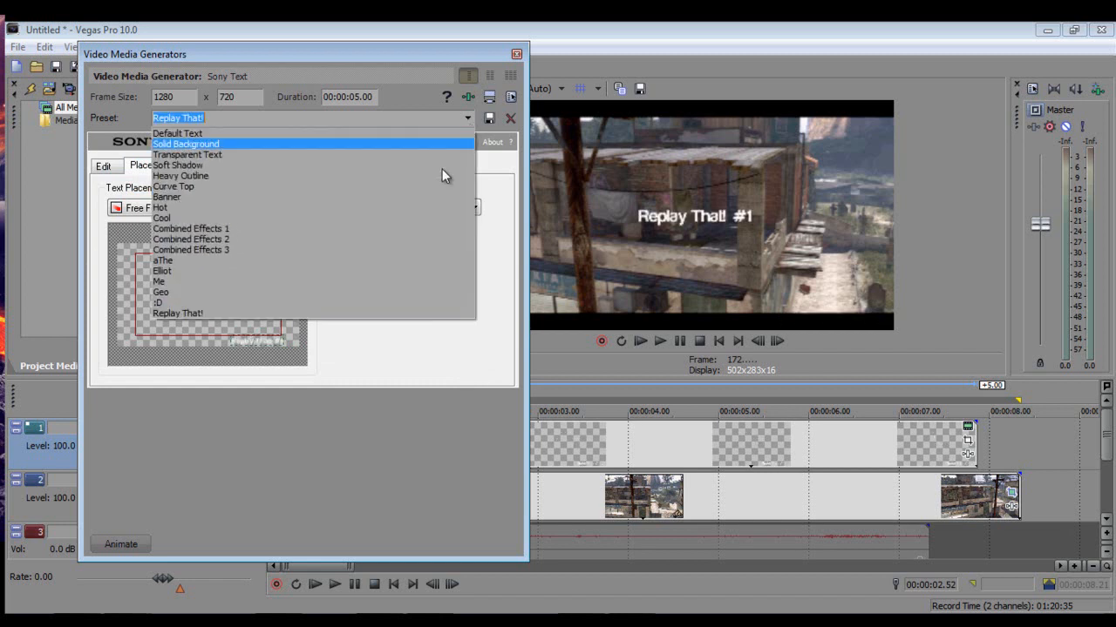
{"action": "left_click", "coordinate": [304, 314]}
Review the "Replay That! #1" text's placement settings and its color and spacing properties.
{"action": "left_click_drag", "start_coordinate": [275, 347], "coordinate": [296, 337]}
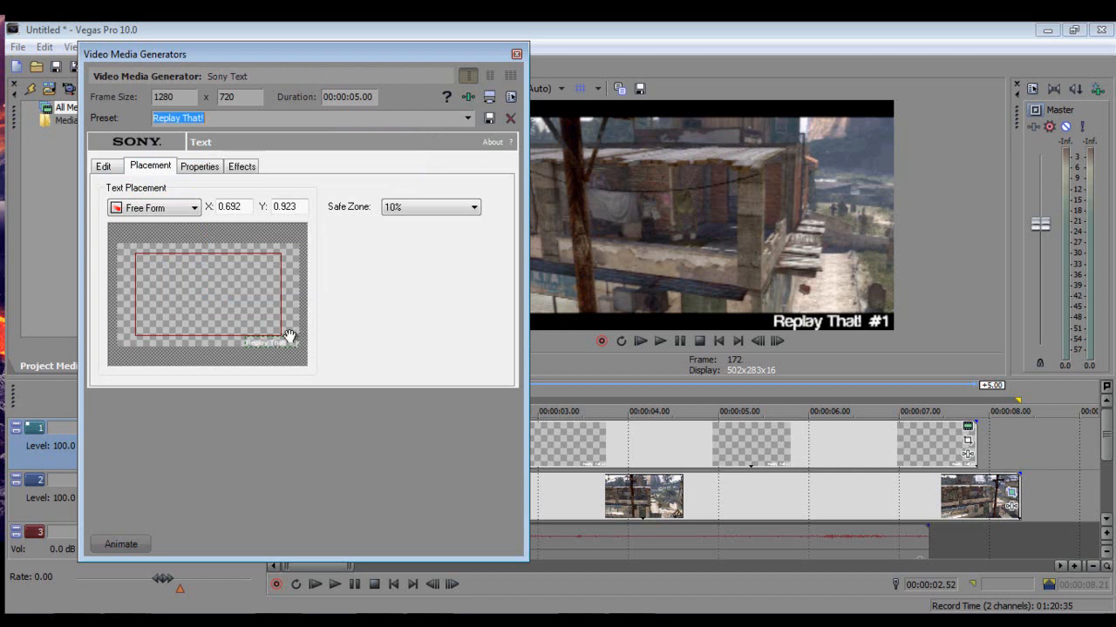
{"action": "left_click", "coordinate": [208, 285]}
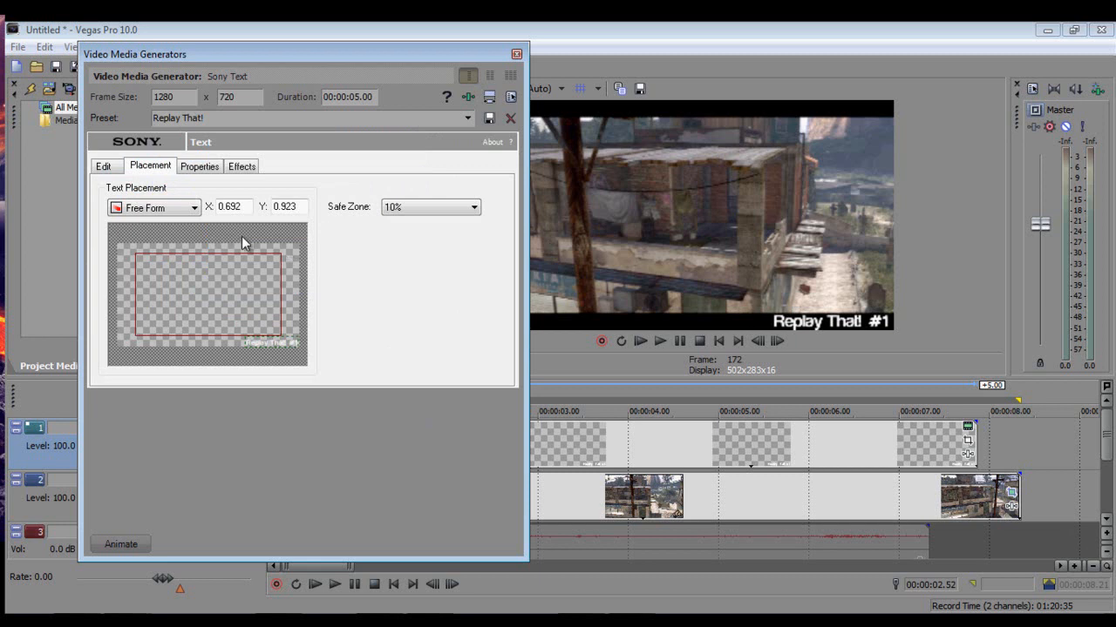
{"action": "left_click", "coordinate": [202, 167]}
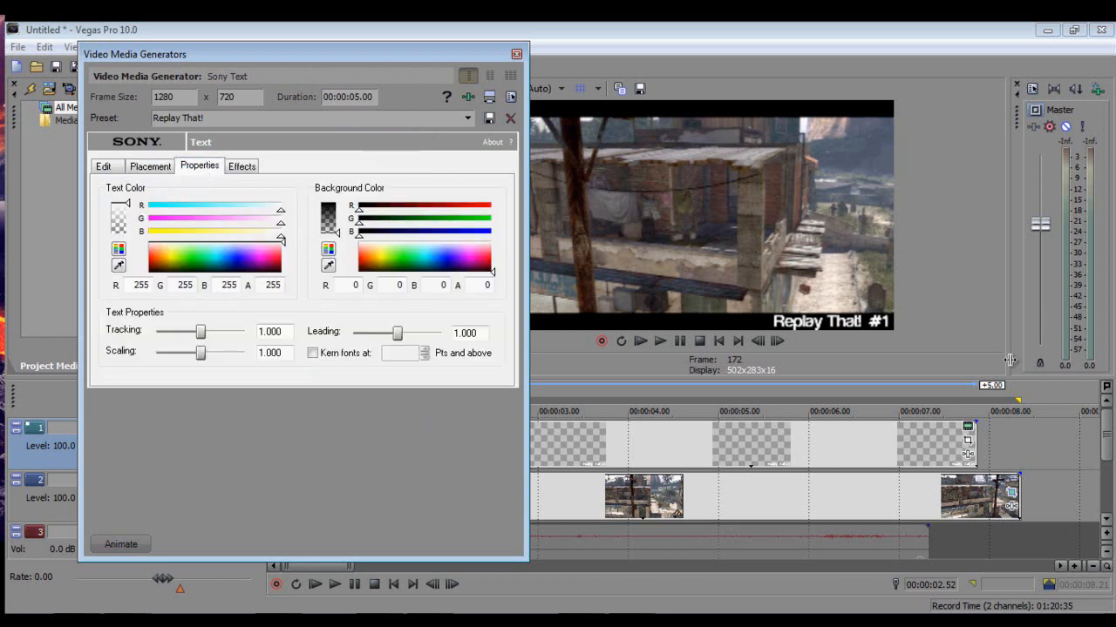
Try a font size of 285 on the "Replay That! #1" text, set it to 4, and close Video Media Generators.
{"action": "left_click", "coordinate": [108, 166]}
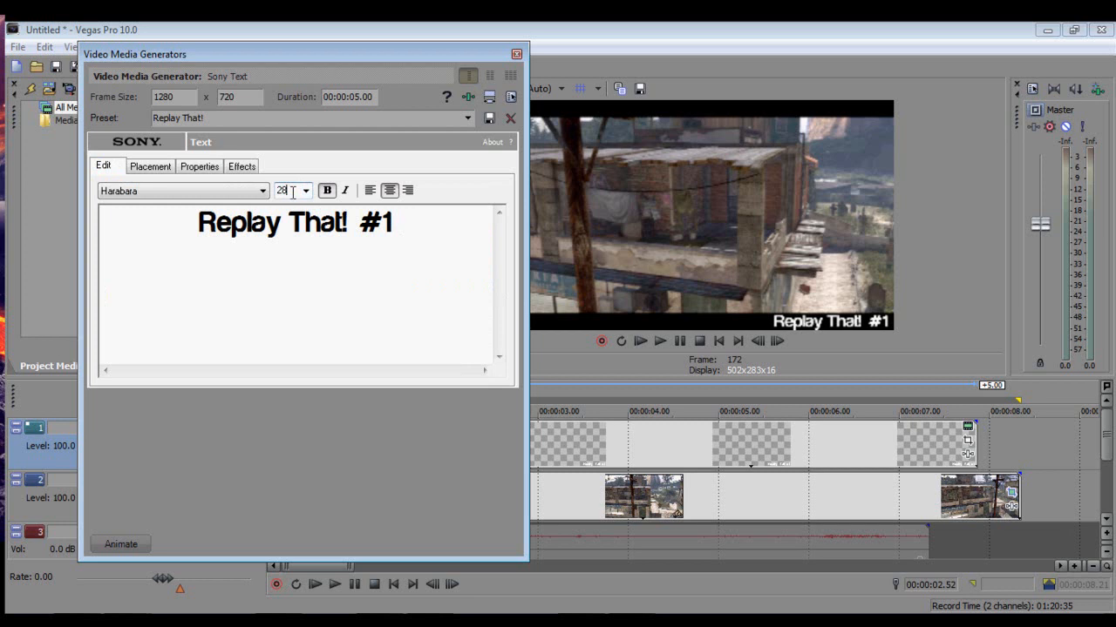
{"action": "left_click_drag", "start_coordinate": [288, 191], "coordinate": [145, 204]}
{"action": "type", "text": "0285"}
{"action": "key", "text": "Return"}
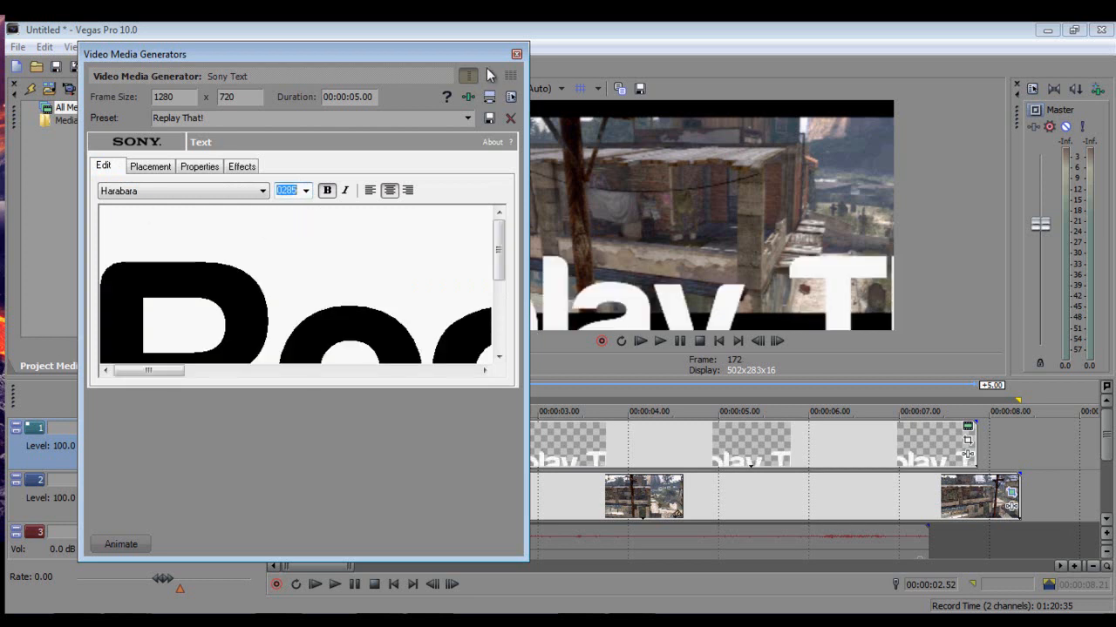
{"action": "type", "text": "1"}
{"action": "key", "text": "Return"}
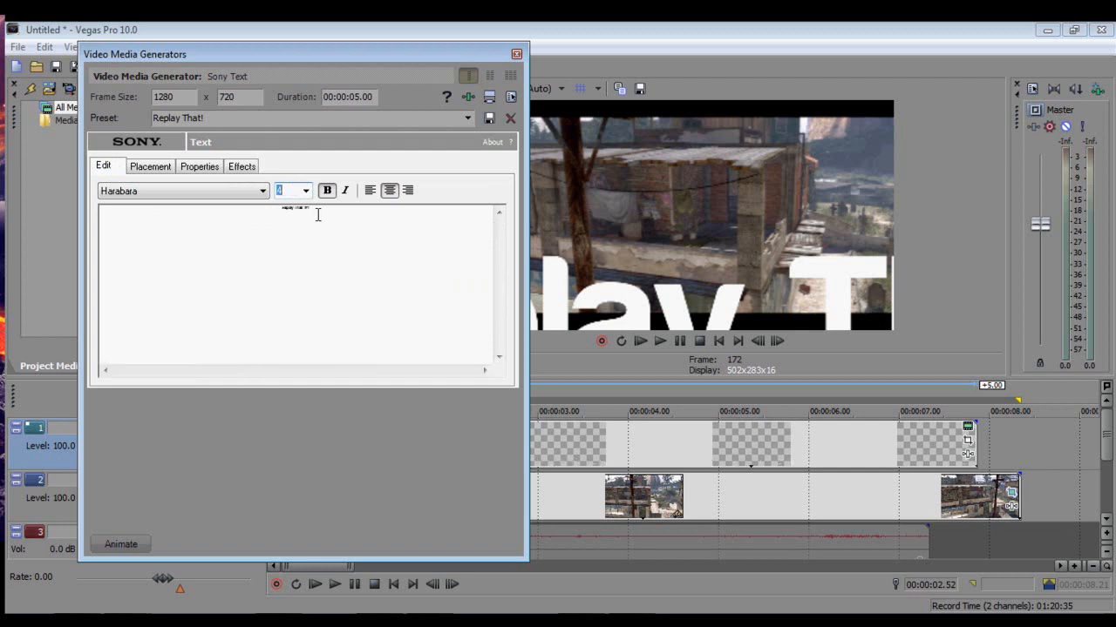
{"action": "left_click", "coordinate": [333, 236]}
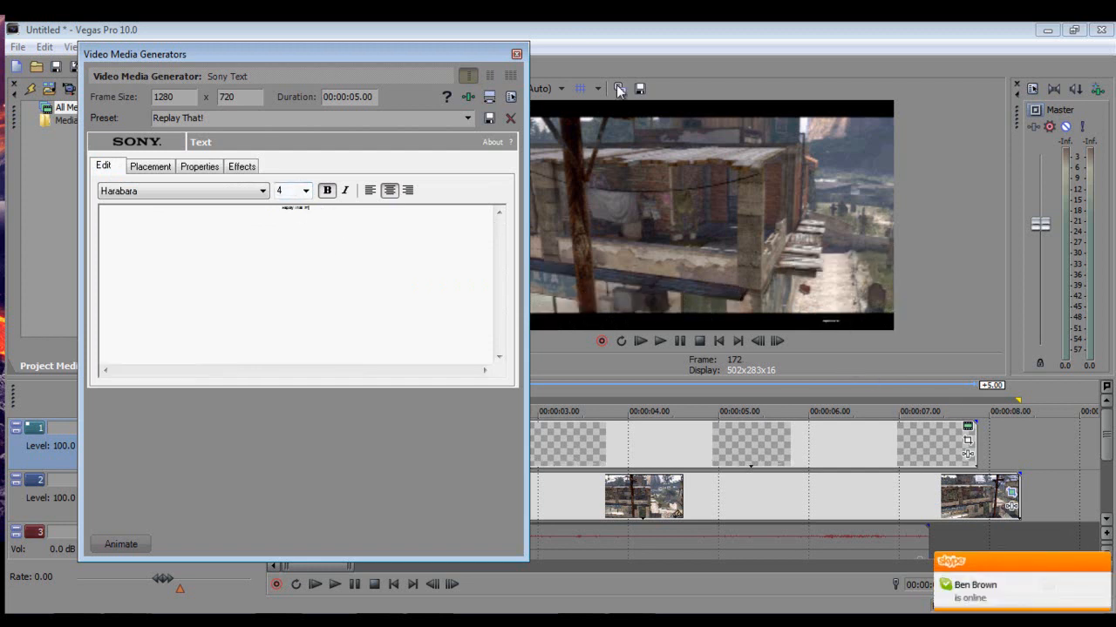
{"action": "left_click", "coordinate": [515, 56]}
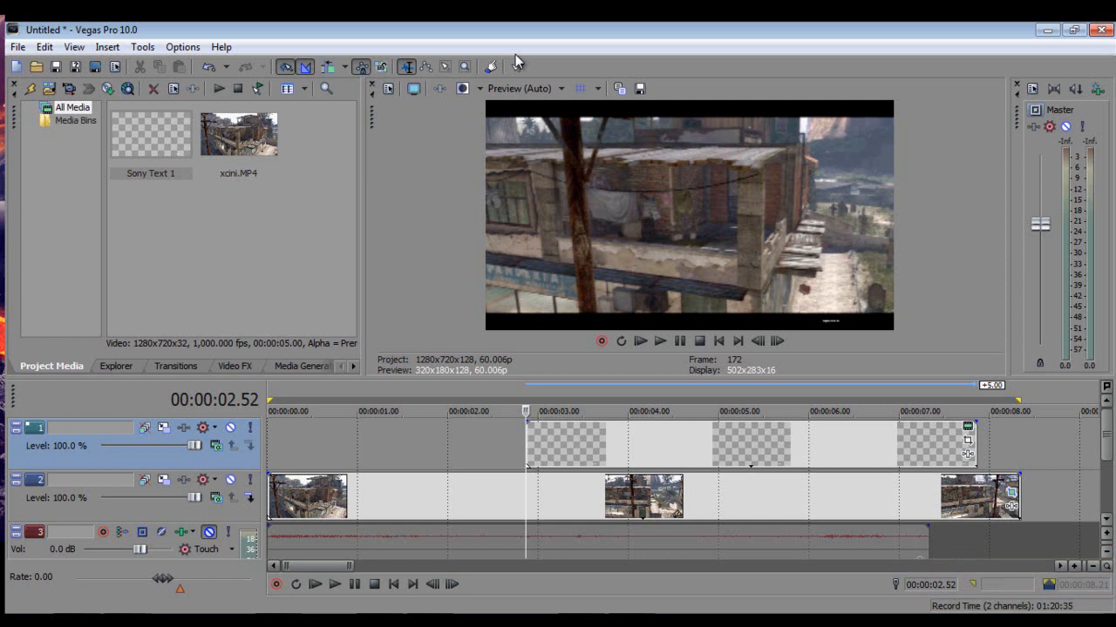
Move the text event to the start of the timeline and extend its end to match the xcini clip's end.
{"action": "left_click_drag", "start_coordinate": [772, 446], "coordinate": [590, 446]}
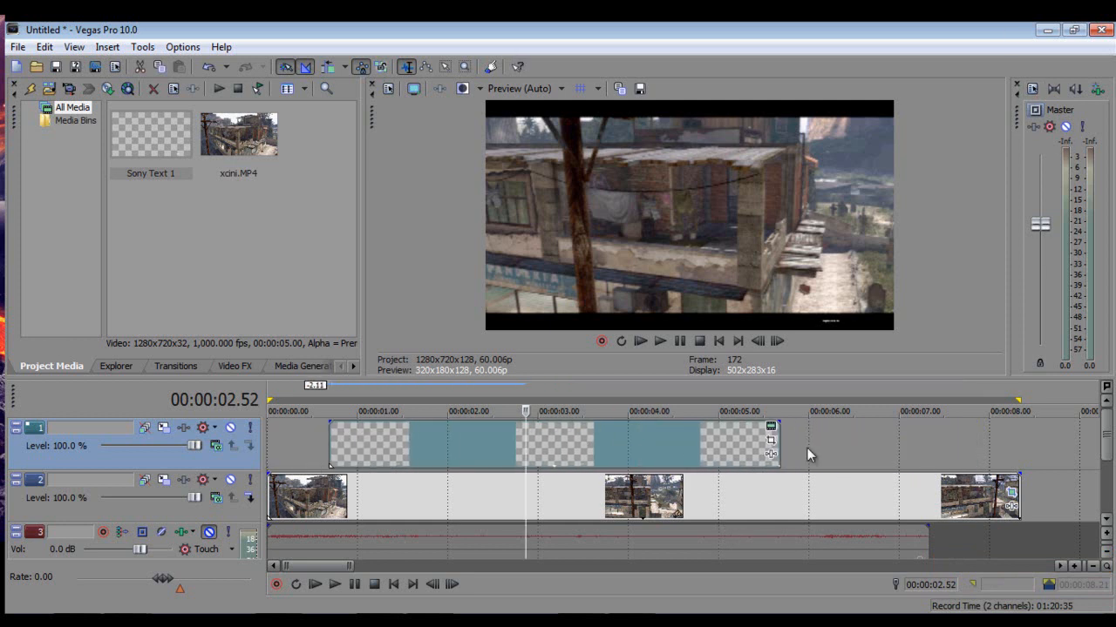
{"action": "left_click_drag", "start_coordinate": [346, 441], "coordinate": [284, 440]}
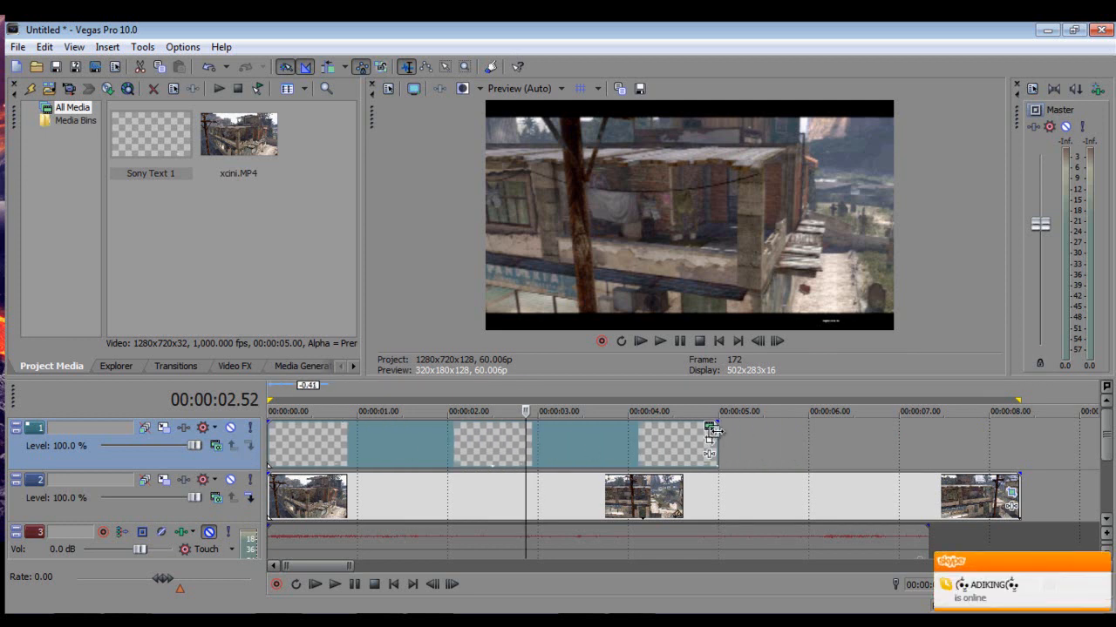
{"action": "left_click_drag", "start_coordinate": [717, 432], "coordinate": [1016, 450]}
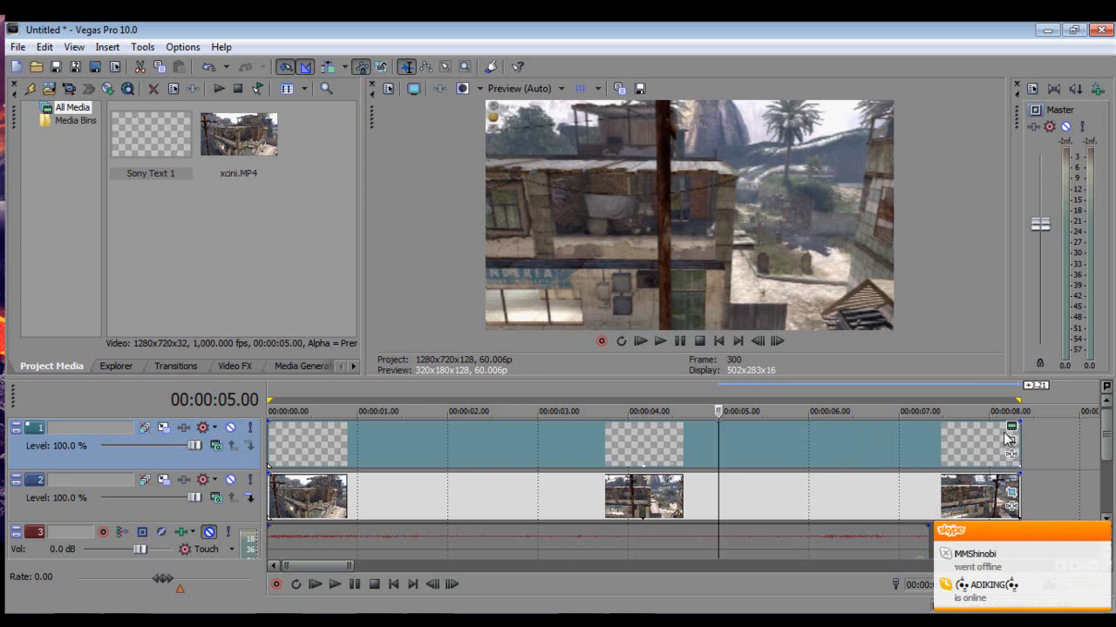
Mute the text track above the xcini clip.
{"action": "scroll", "coordinate": [915, 535], "scroll_direction": "down", "scroll_amount": 3}
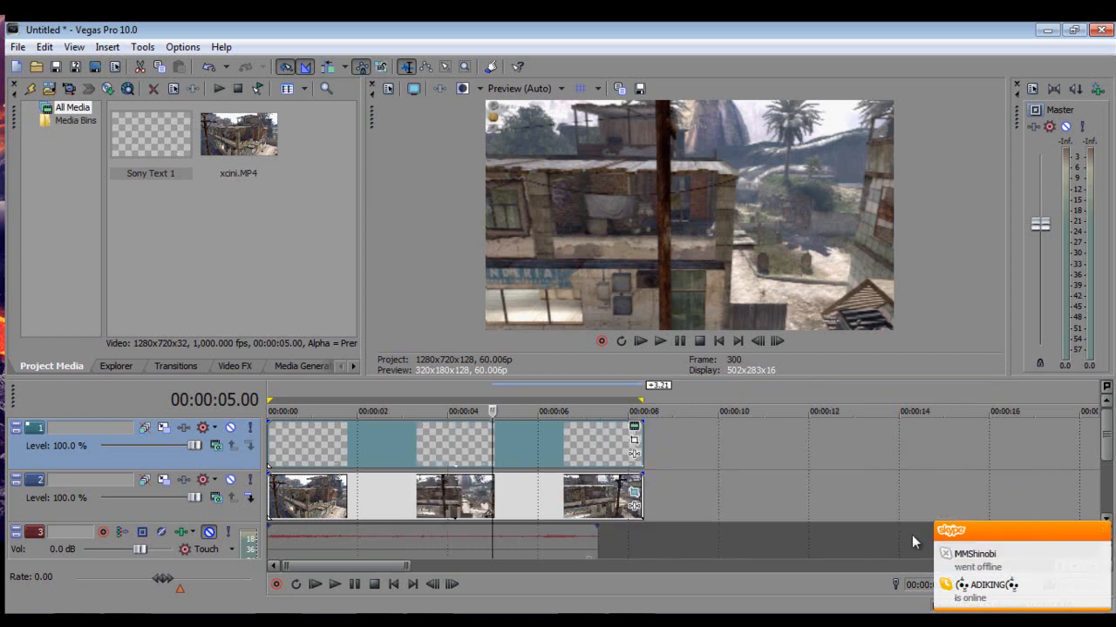
{"action": "left_click", "coordinate": [1101, 533]}
{"action": "left_click", "coordinate": [574, 492]}
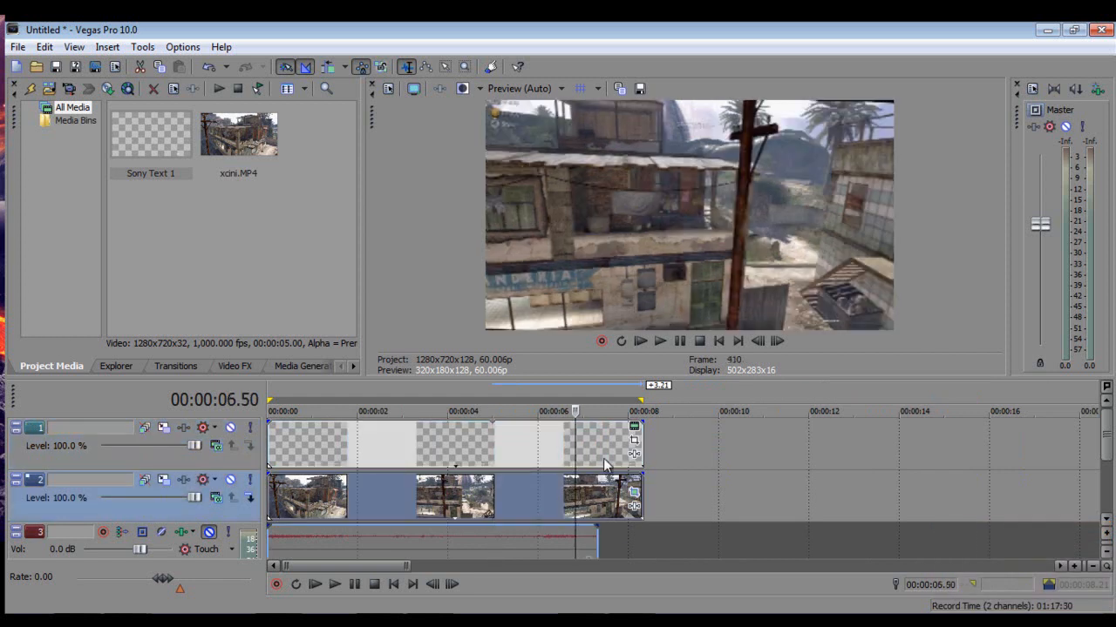
{"action": "left_click", "coordinate": [234, 428]}
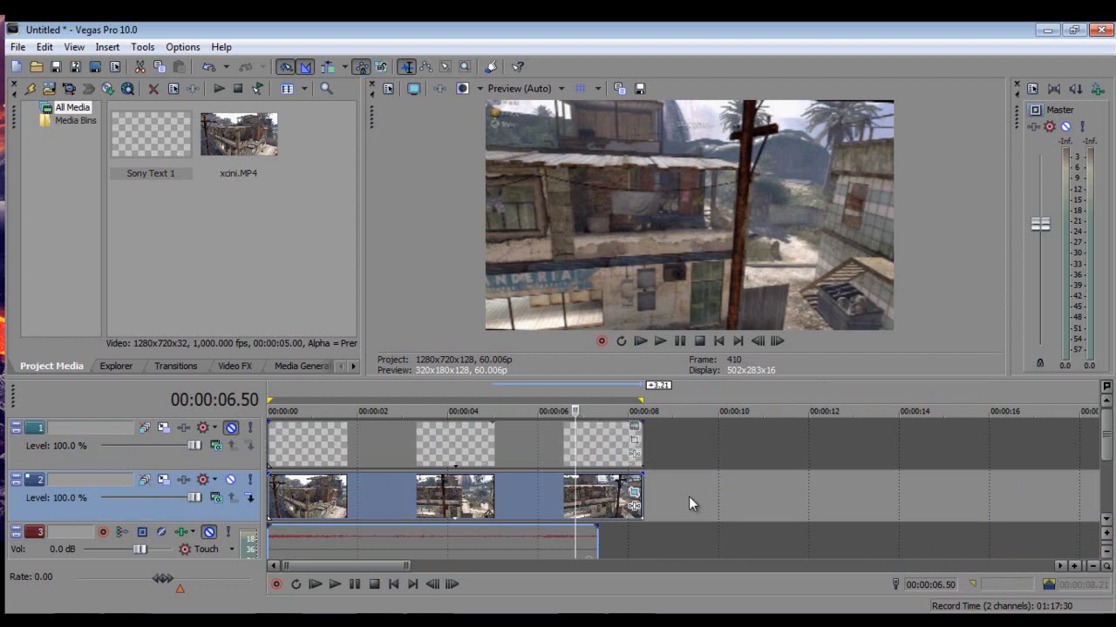
Try time-stretching the xcini clip to about 21 seconds and compressing it to about 2 seconds.
{"action": "scroll", "coordinate": [648, 511], "scroll_direction": "down", "scroll_amount": 3}
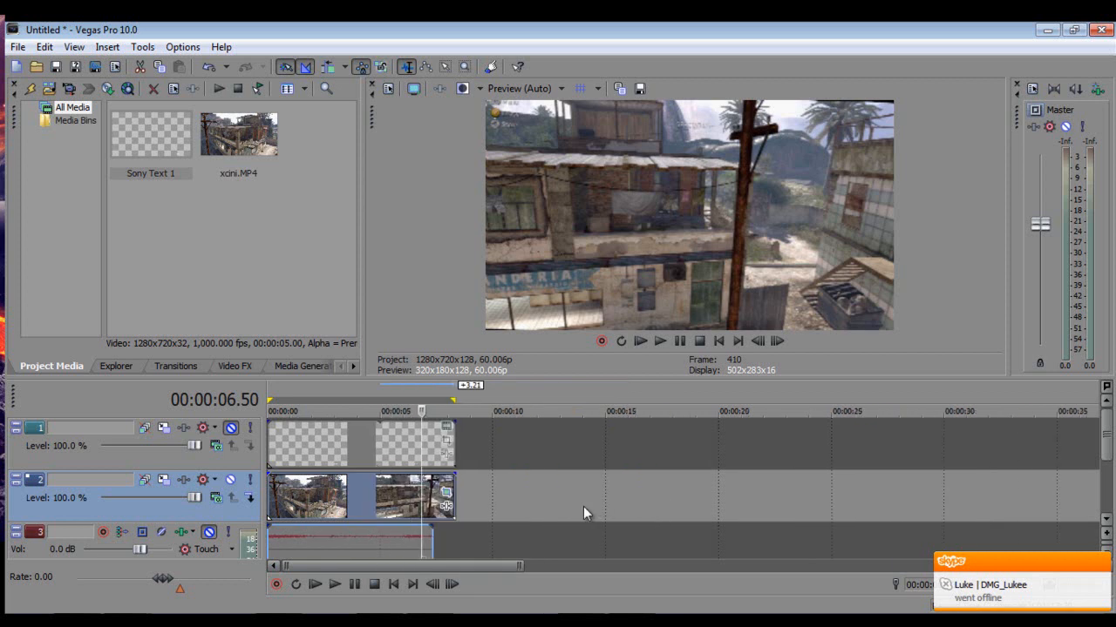
{"action": "scroll", "coordinate": [582, 506], "scroll_direction": "up", "scroll_amount": 2}
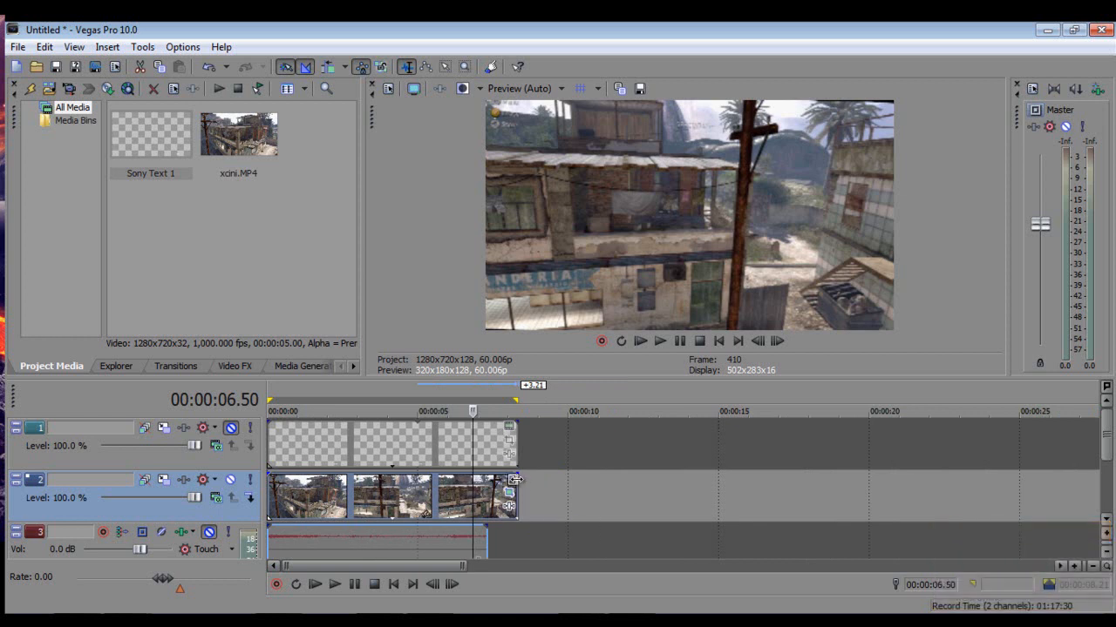
{"action": "left_click_drag", "start_coordinate": [516, 480], "coordinate": [569, 479]}
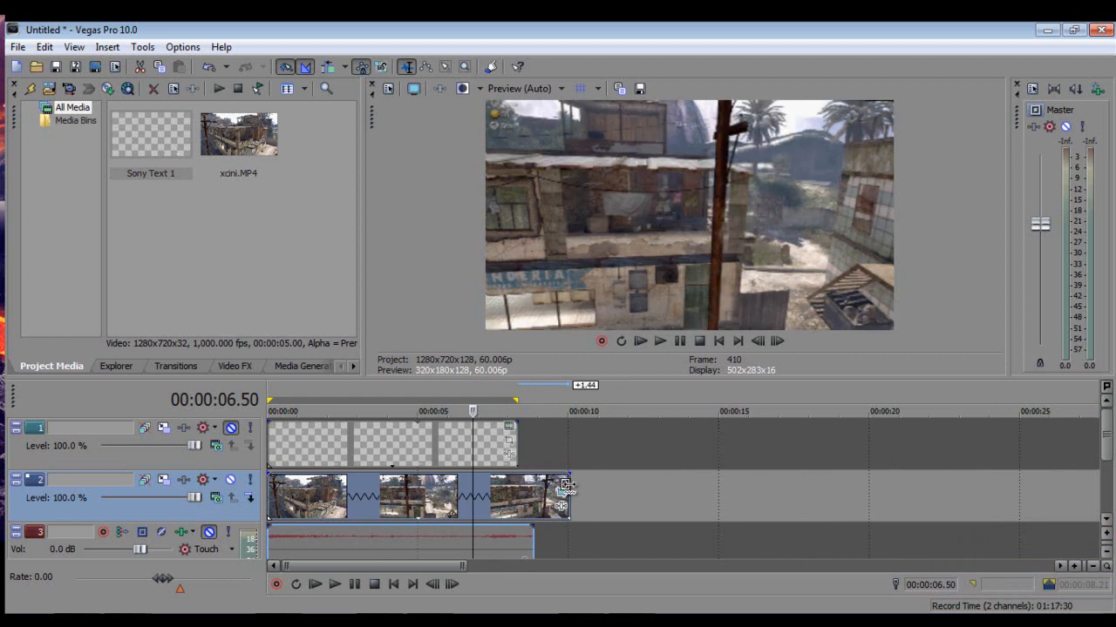
{"action": "left_click_drag", "start_coordinate": [566, 482], "coordinate": [1042, 483]}
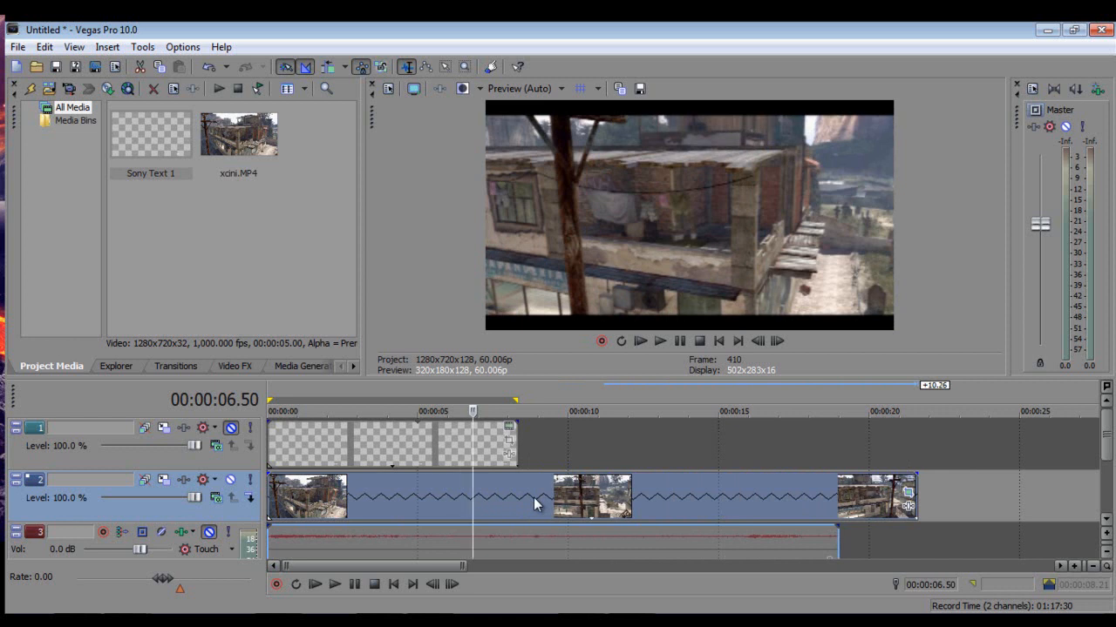
{"action": "left_click_drag", "start_coordinate": [912, 495], "coordinate": [205, 502]}
Check frames along the compressed xcini clip and shorten its video to end with its audio.
{"action": "left_click", "coordinate": [269, 504]}
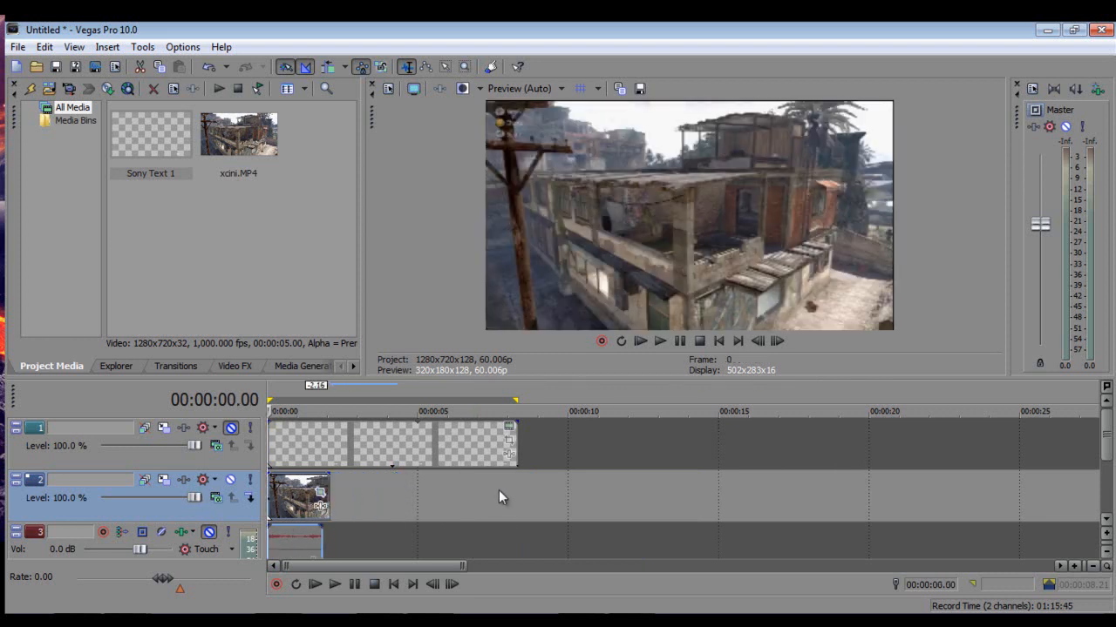
{"action": "left_click", "coordinate": [514, 492]}
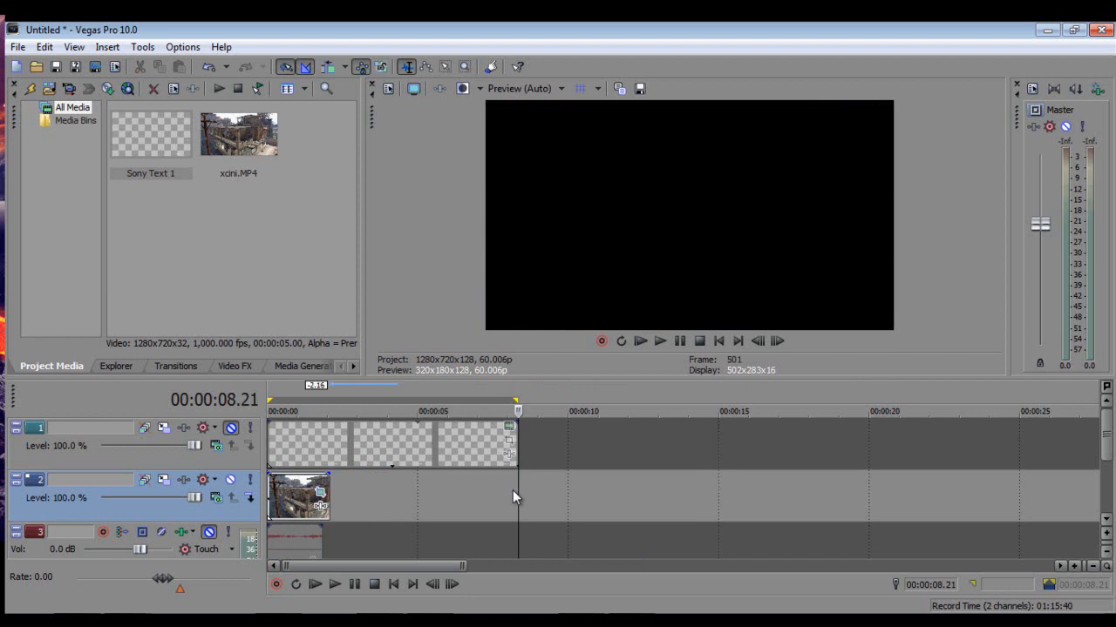
{"action": "left_click", "coordinate": [324, 493]}
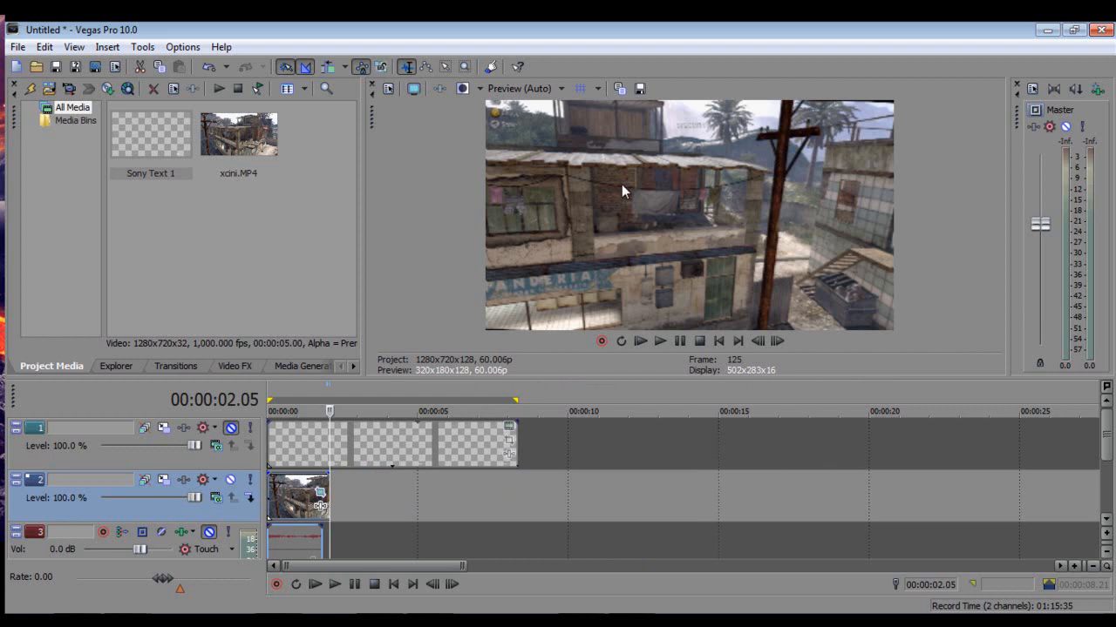
{"action": "left_click", "coordinate": [313, 388]}
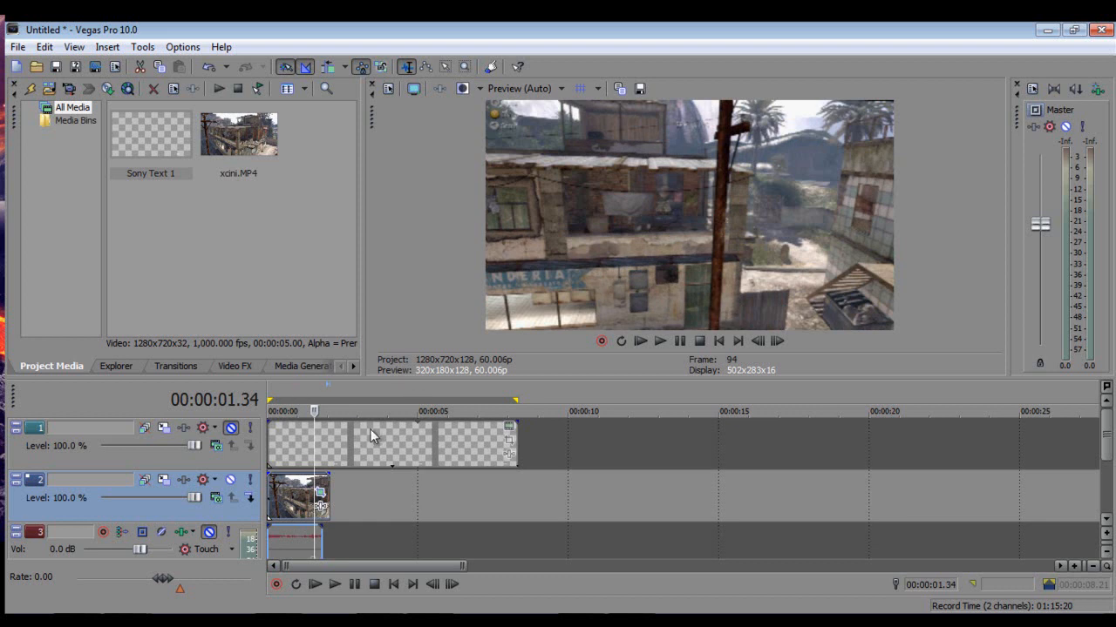
{"action": "mouse_move", "coordinate": [335, 503]}
{"action": "left_mouse_down"}
{"action": "mouse_move", "coordinate": [649, 505]}
{"action": "mouse_move", "coordinate": [274, 512]}
{"action": "mouse_move", "coordinate": [314, 505]}
{"action": "left_mouse_up"}
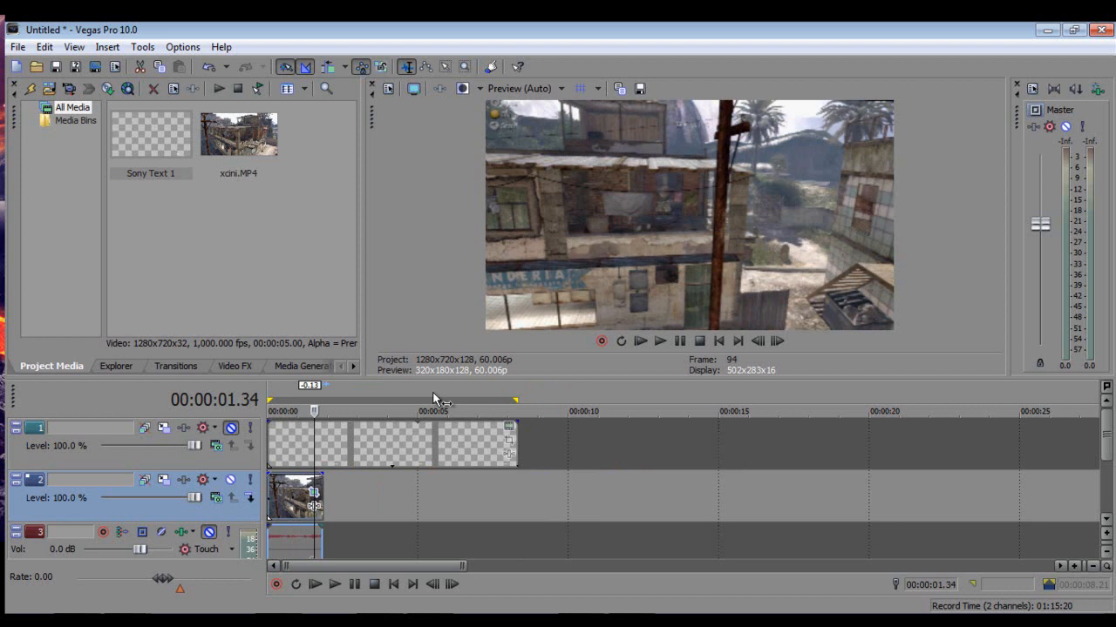
Stretch the xcini clip to about 26 seconds and pull its end back to match the text event's end.
{"action": "left_click_drag", "start_coordinate": [318, 482], "coordinate": [1065, 483]}
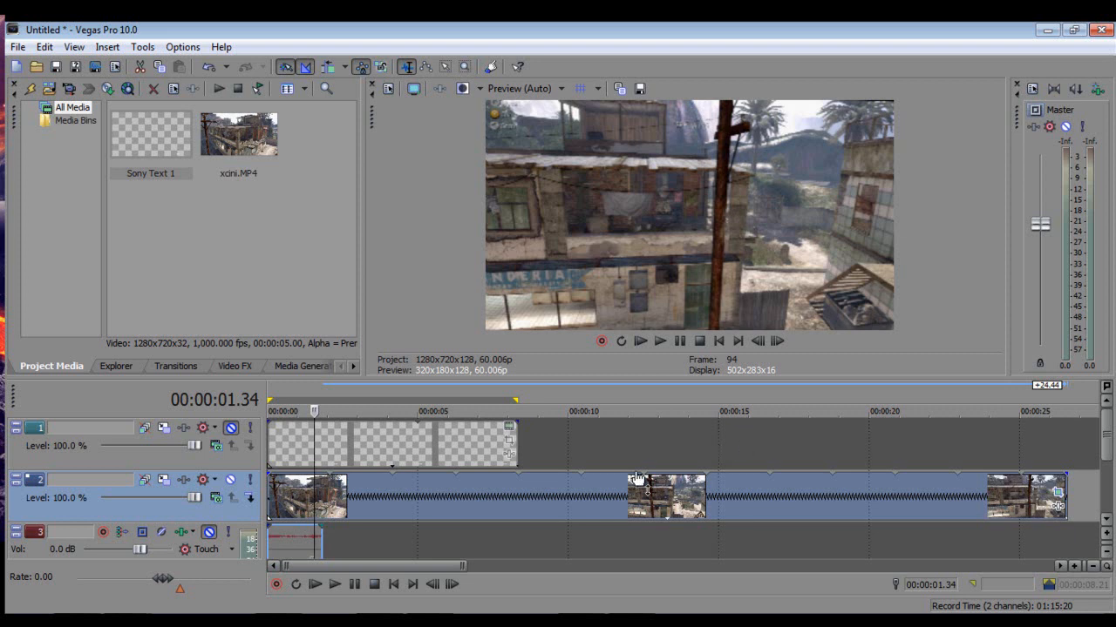
{"action": "left_click", "coordinate": [510, 478]}
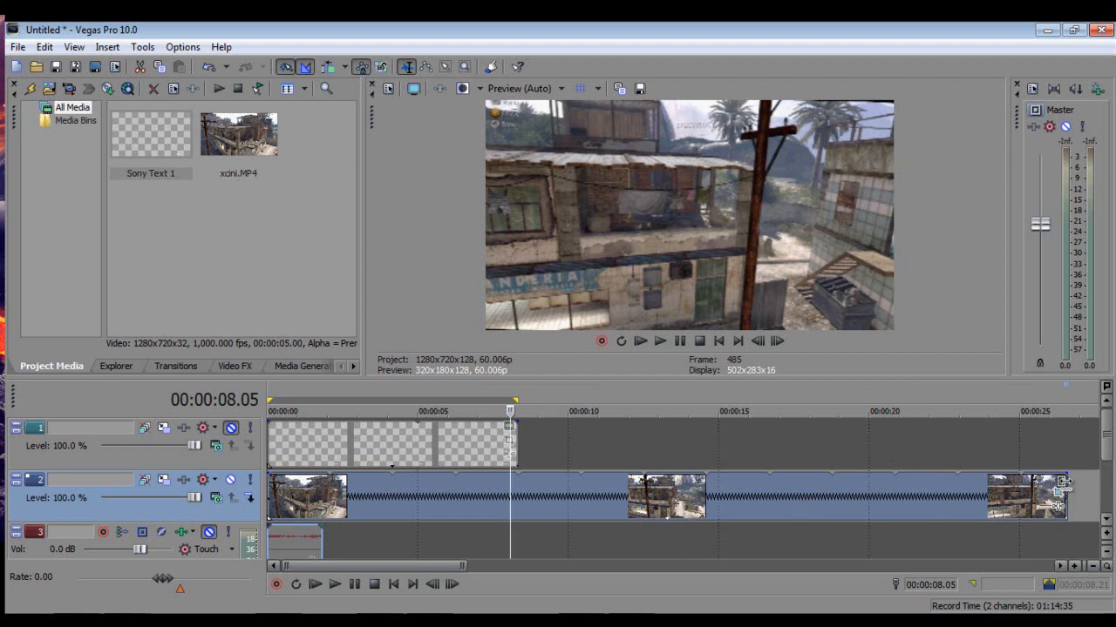
{"action": "left_click_drag", "start_coordinate": [1065, 488], "coordinate": [512, 507]}
{"action": "left_click", "coordinate": [505, 495]}
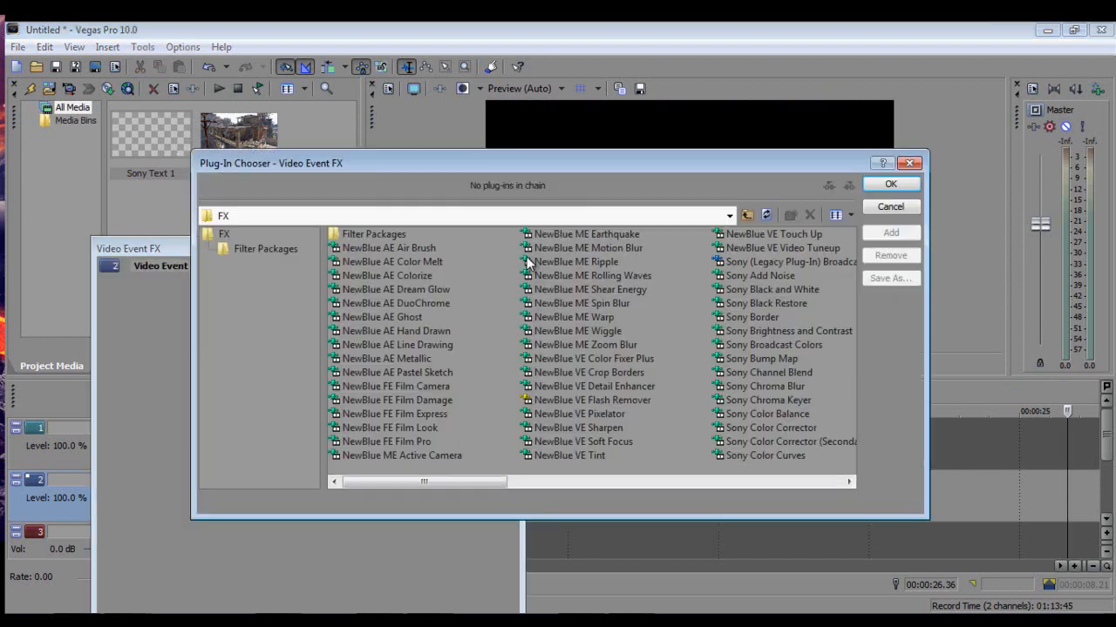
{"action": "left_click", "coordinate": [909, 164]}
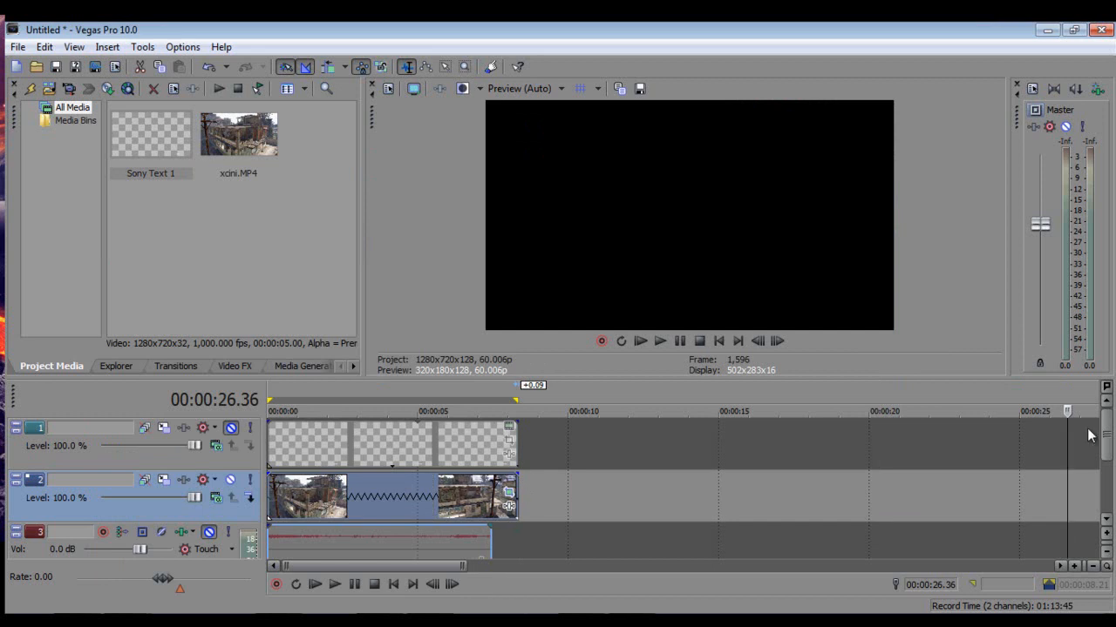
Delete the text track and enlarge the timeline area.
{"action": "right_click", "coordinate": [689, 446]}
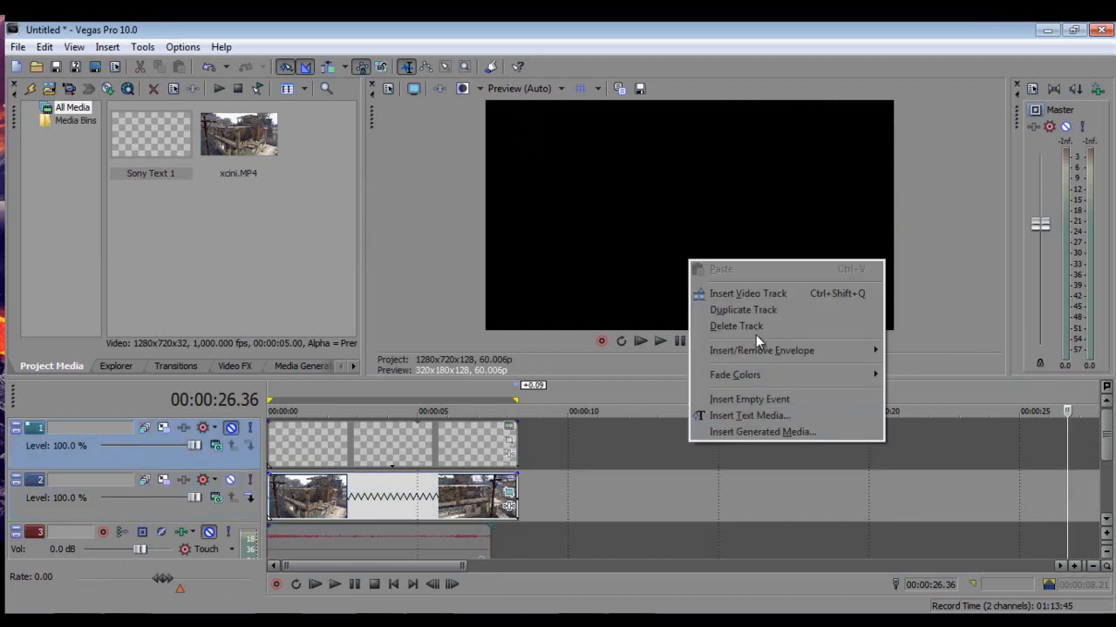
{"action": "right_click", "coordinate": [611, 433]}
{"action": "right_click", "coordinate": [610, 433]}
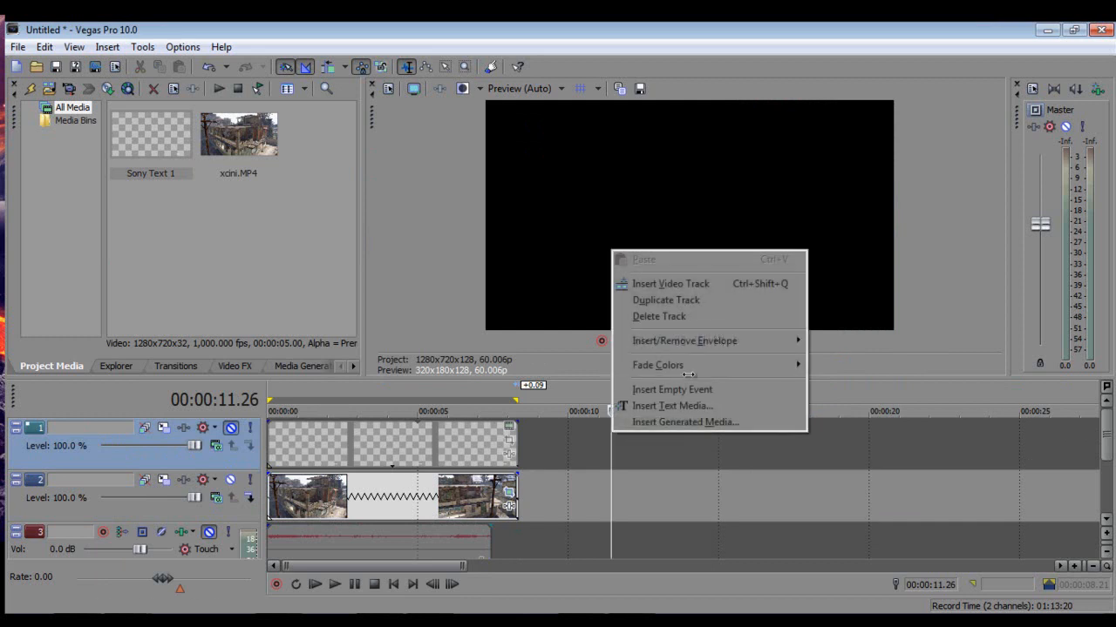
{"action": "left_click", "coordinate": [688, 316]}
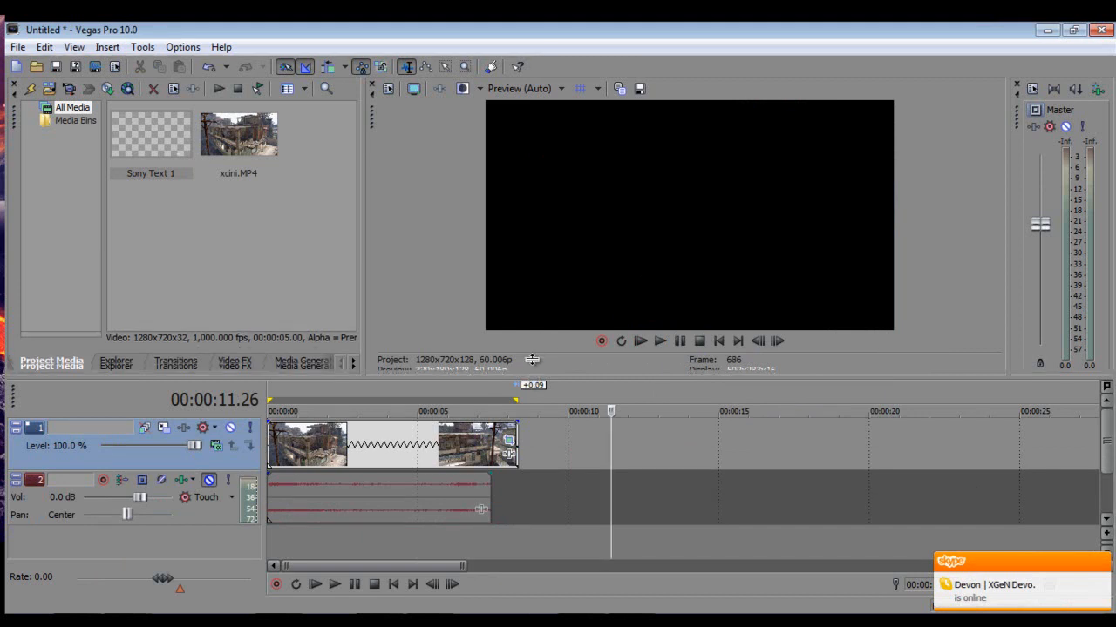
{"action": "left_click_drag", "start_coordinate": [534, 378], "coordinate": [539, 299]}
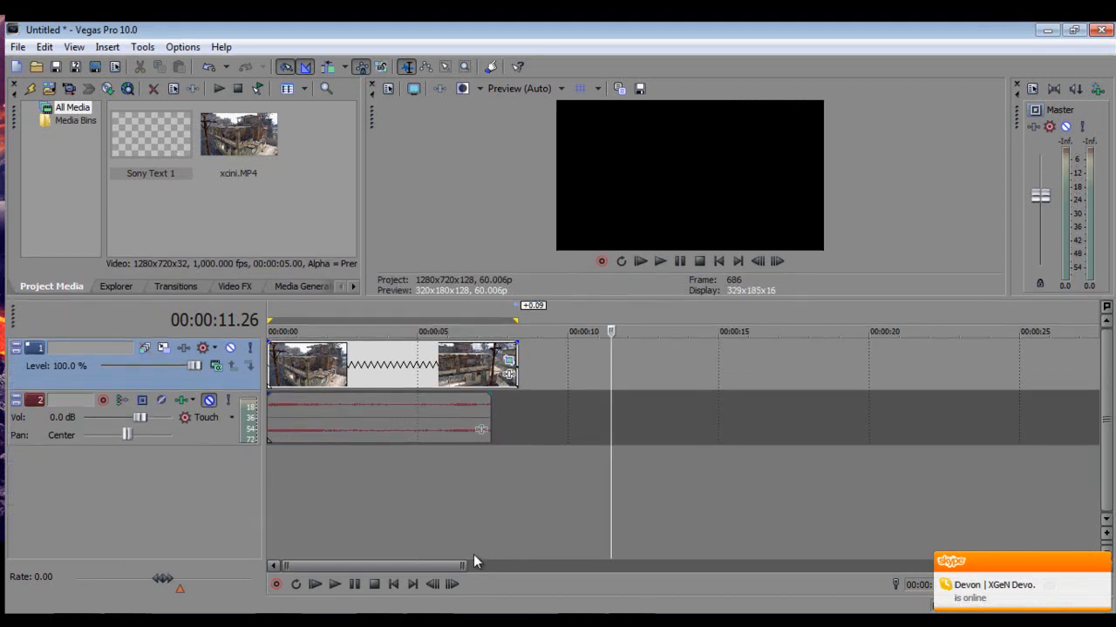
Unmute the audio track and add a volume envelope to it.
{"action": "left_click", "coordinate": [209, 400]}
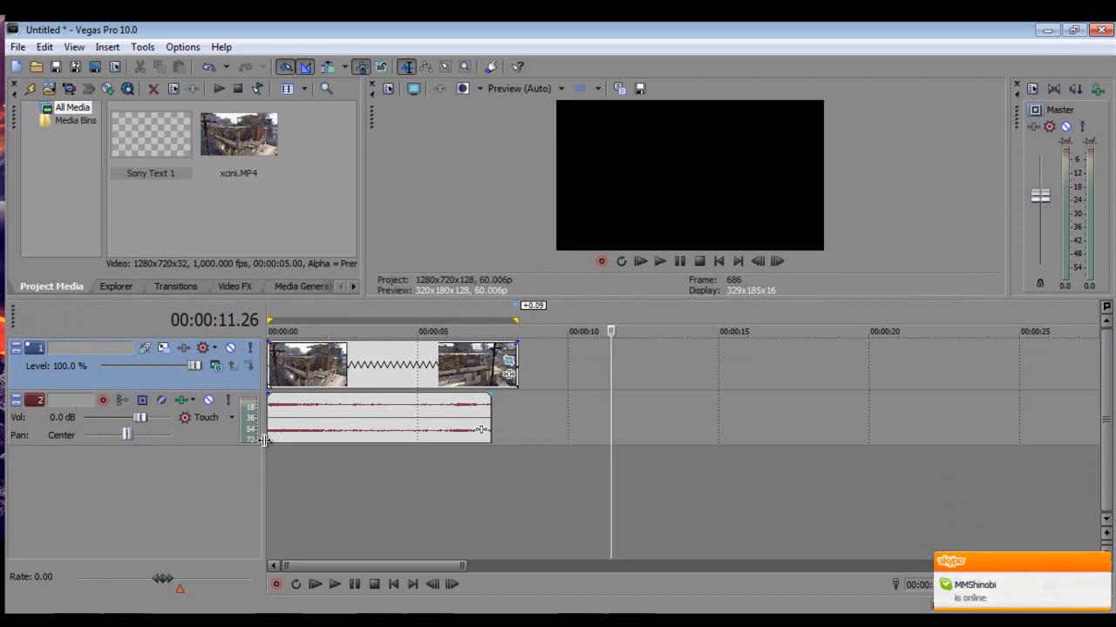
{"action": "left_click", "coordinate": [203, 436]}
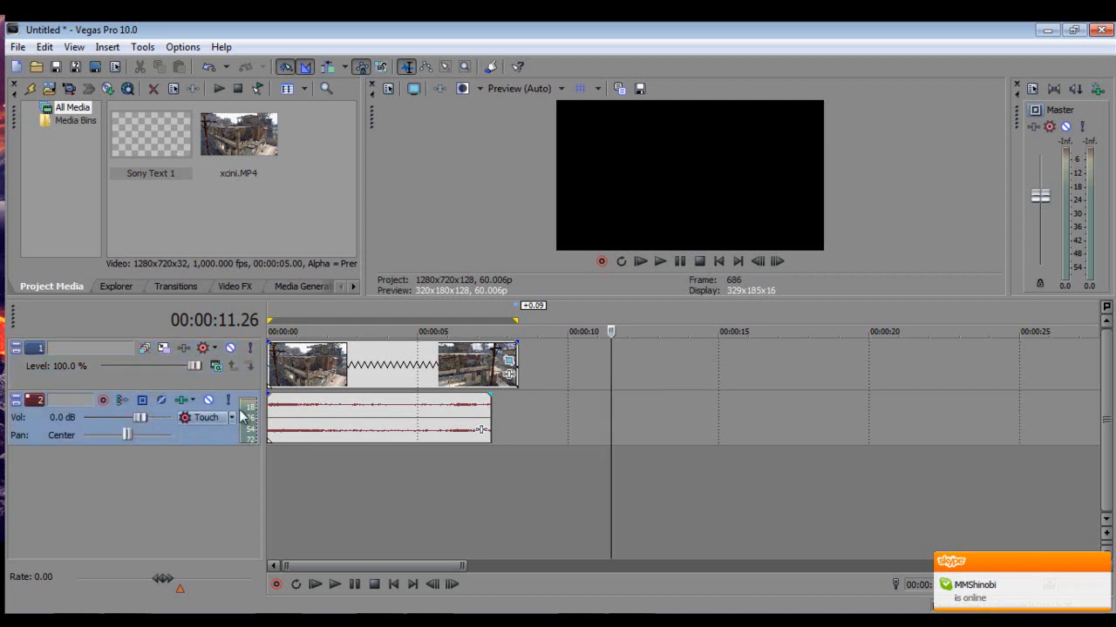
{"action": "key", "text": "v"}
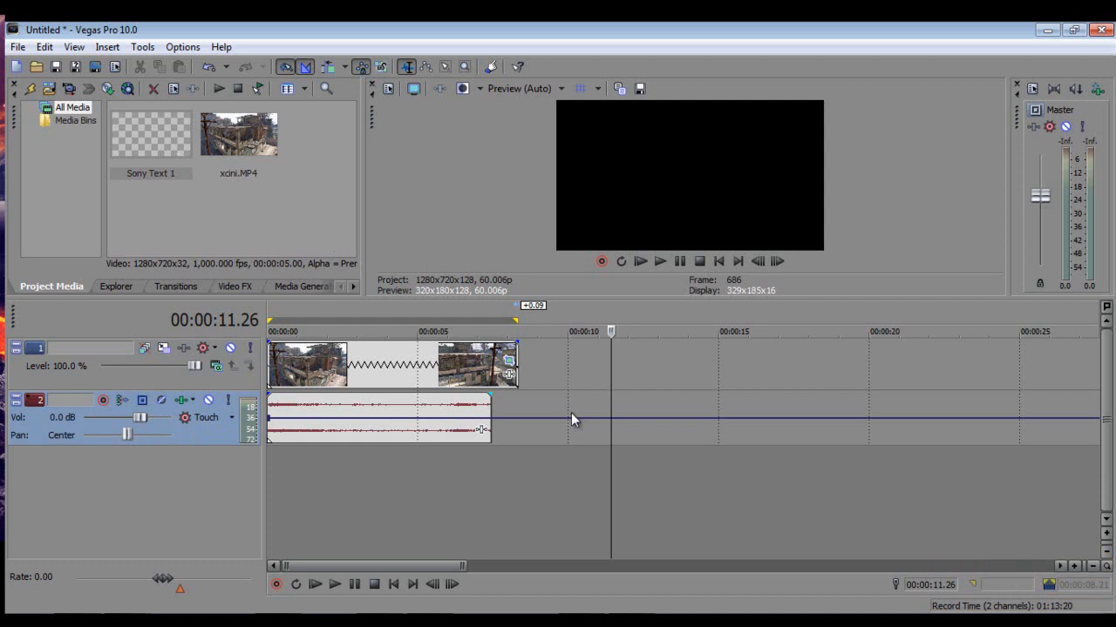
{"action": "mouse_move", "coordinate": [571, 420]}
{"action": "left_mouse_down"}
{"action": "mouse_move", "coordinate": [575, 448]}
{"action": "mouse_move", "coordinate": [562, 403]}
{"action": "mouse_move", "coordinate": [562, 423]}
{"action": "left_mouse_up"}
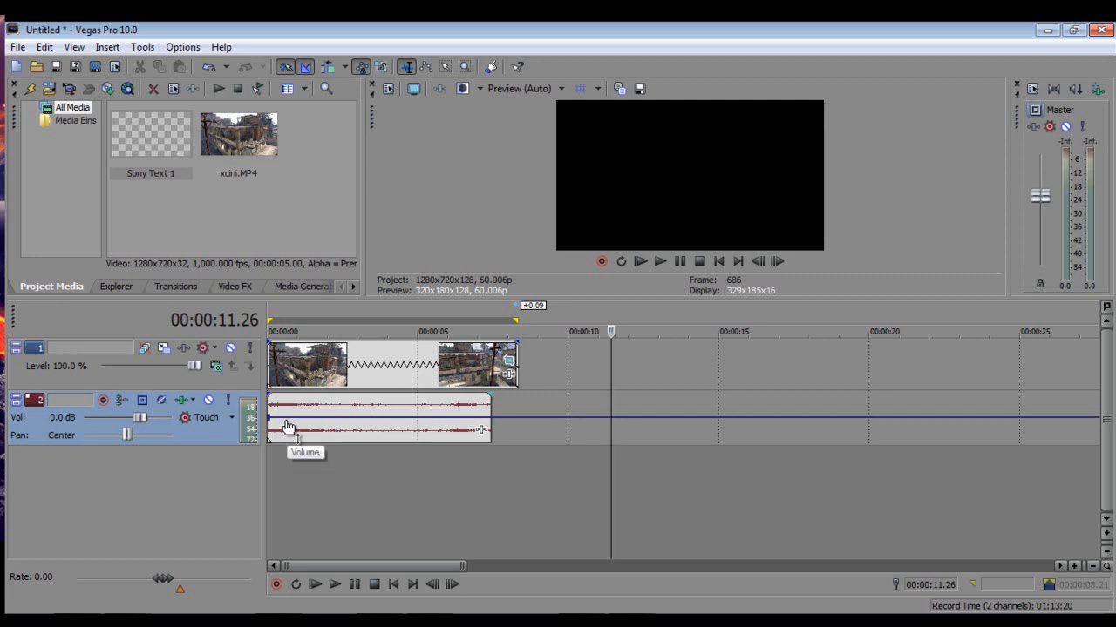
{"action": "left_click_drag", "start_coordinate": [266, 391], "coordinate": [231, 419]}
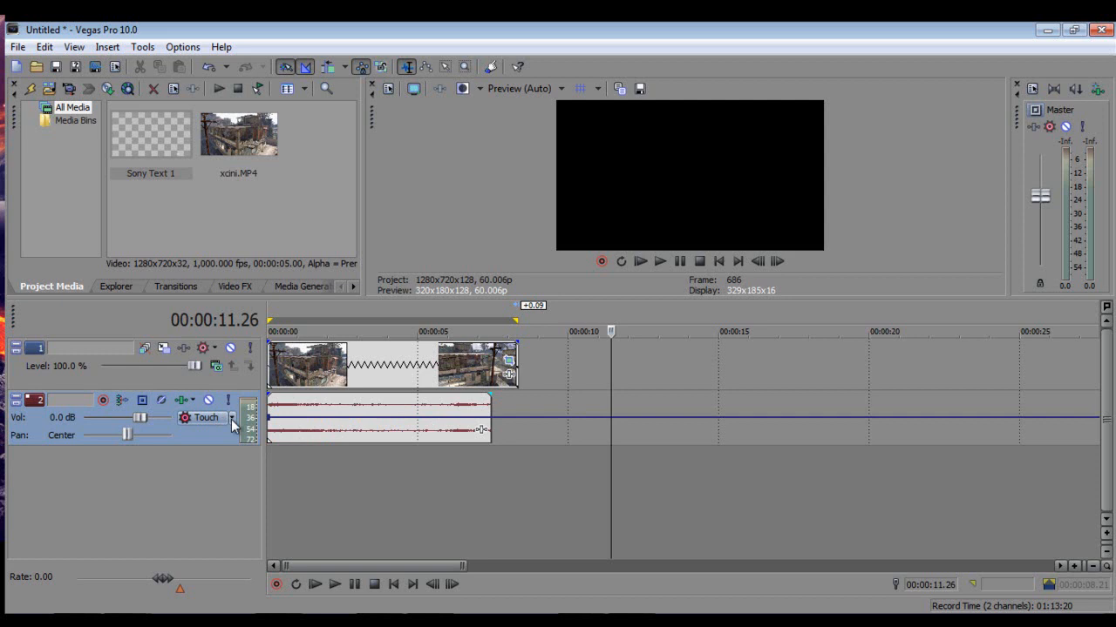
Add three points to the volume envelope within the first two seconds and raise the middle one.
{"action": "left_click", "coordinate": [298, 420]}
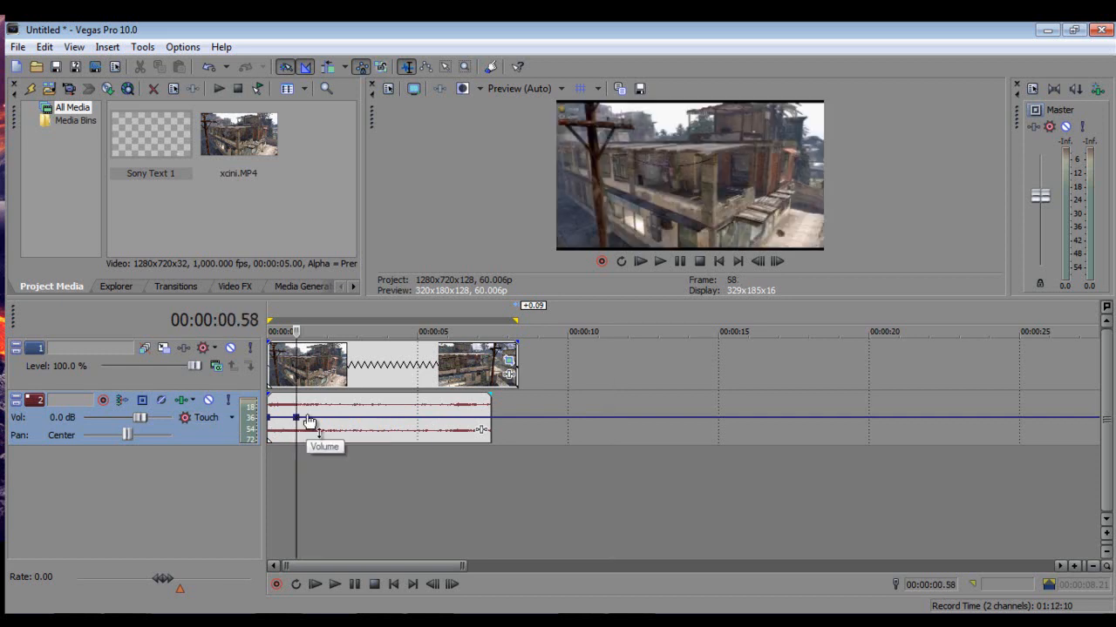
{"action": "double_click", "coordinate": [309, 419]}
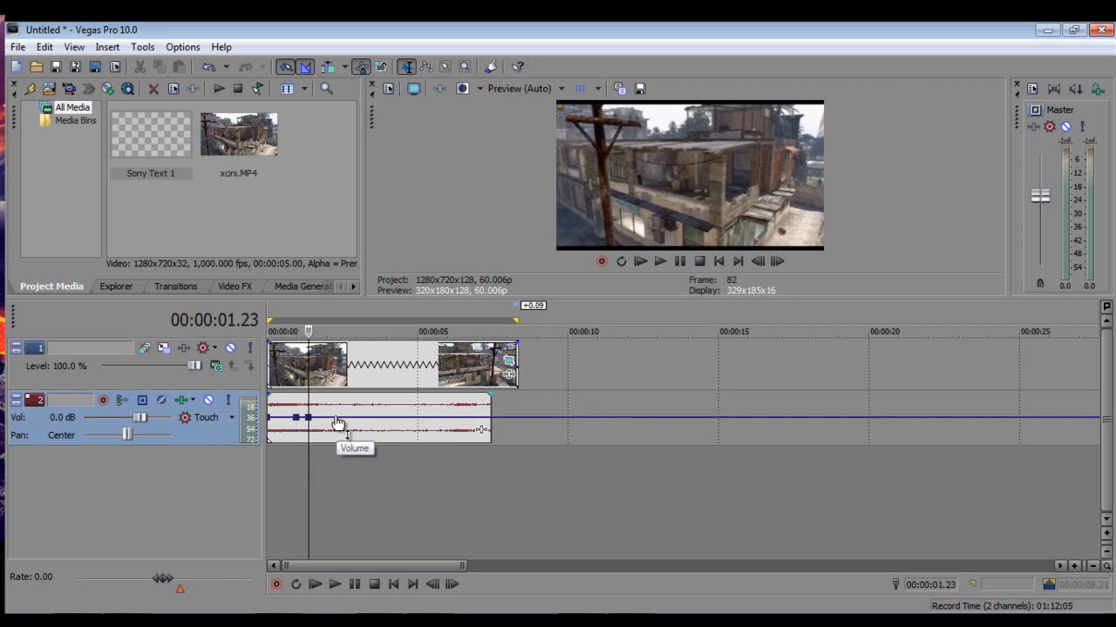
{"action": "double_click", "coordinate": [328, 420]}
{"action": "left_click_drag", "start_coordinate": [310, 420], "coordinate": [313, 404]}
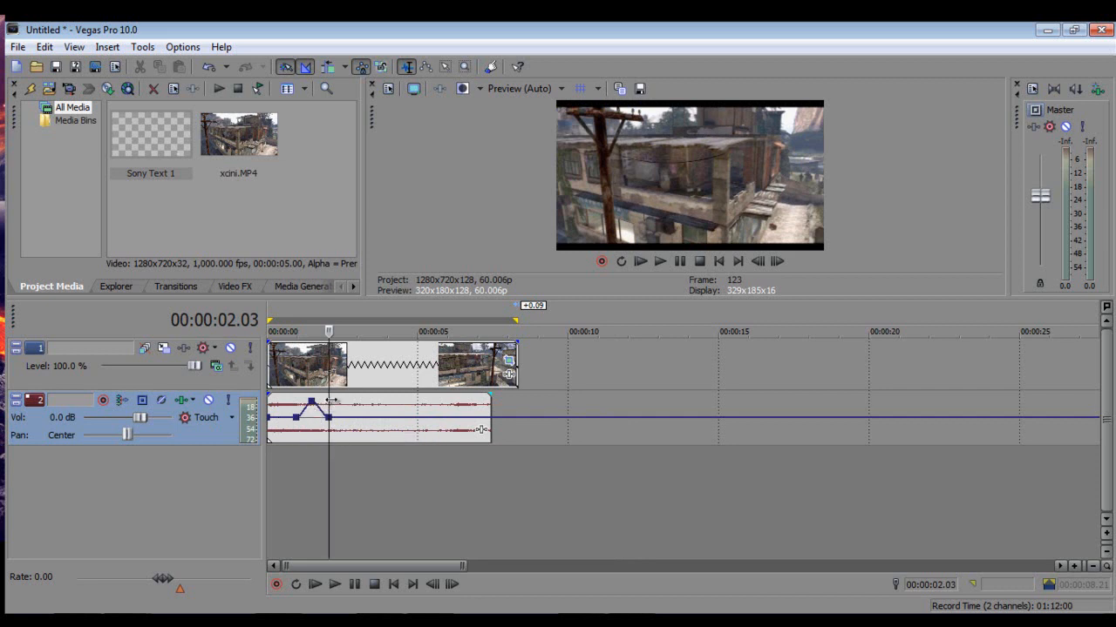
Add more volume envelope points between about 3 and 5 seconds, raising some and lowering others.
{"action": "double_click", "coordinate": [379, 418]}
{"action": "double_click", "coordinate": [406, 418]}
{"action": "double_click", "coordinate": [415, 418]}
{"action": "left_click_drag", "start_coordinate": [604, 418], "coordinate": [601, 438]}
{"action": "double_click", "coordinate": [502, 433]}
{"action": "mouse_move", "coordinate": [502, 433]}
{"action": "left_mouse_down"}
{"action": "mouse_move", "coordinate": [504, 398]}
{"action": "mouse_move", "coordinate": [534, 413]}
{"action": "mouse_move", "coordinate": [521, 422]}
{"action": "mouse_move", "coordinate": [530, 428]}
{"action": "mouse_move", "coordinate": [535, 394]}
{"action": "mouse_move", "coordinate": [541, 427]}
{"action": "mouse_move", "coordinate": [511, 444]}
{"action": "mouse_move", "coordinate": [521, 445]}
{"action": "left_mouse_up"}
{"action": "double_click", "coordinate": [528, 414]}
{"action": "double_click", "coordinate": [533, 426]}
{"action": "double_click", "coordinate": [553, 422]}
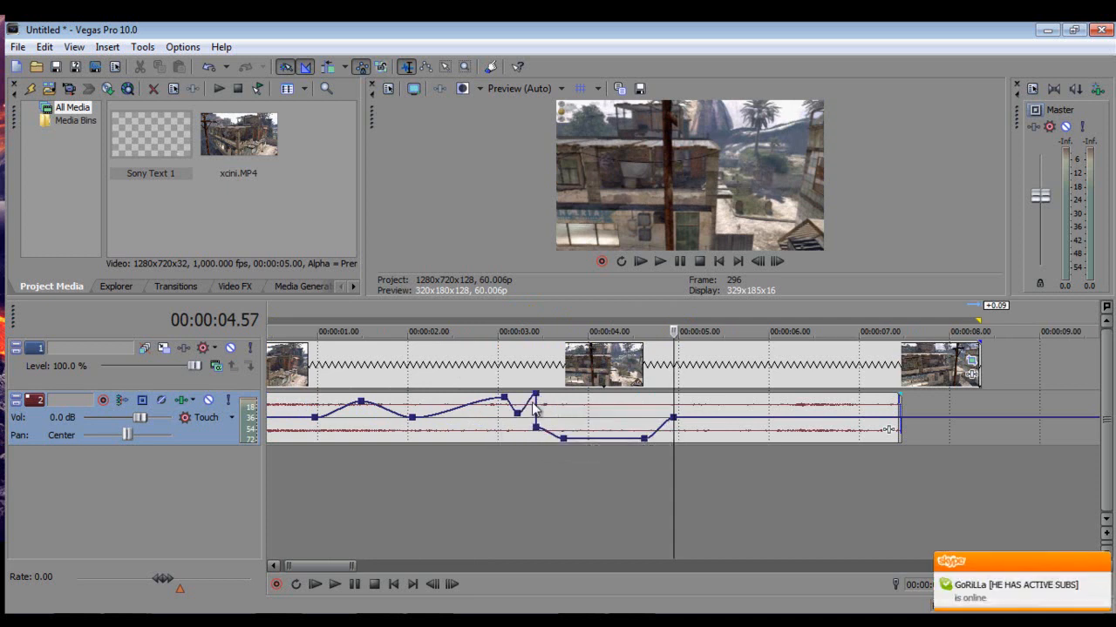
{"action": "left_click", "coordinate": [539, 415]}
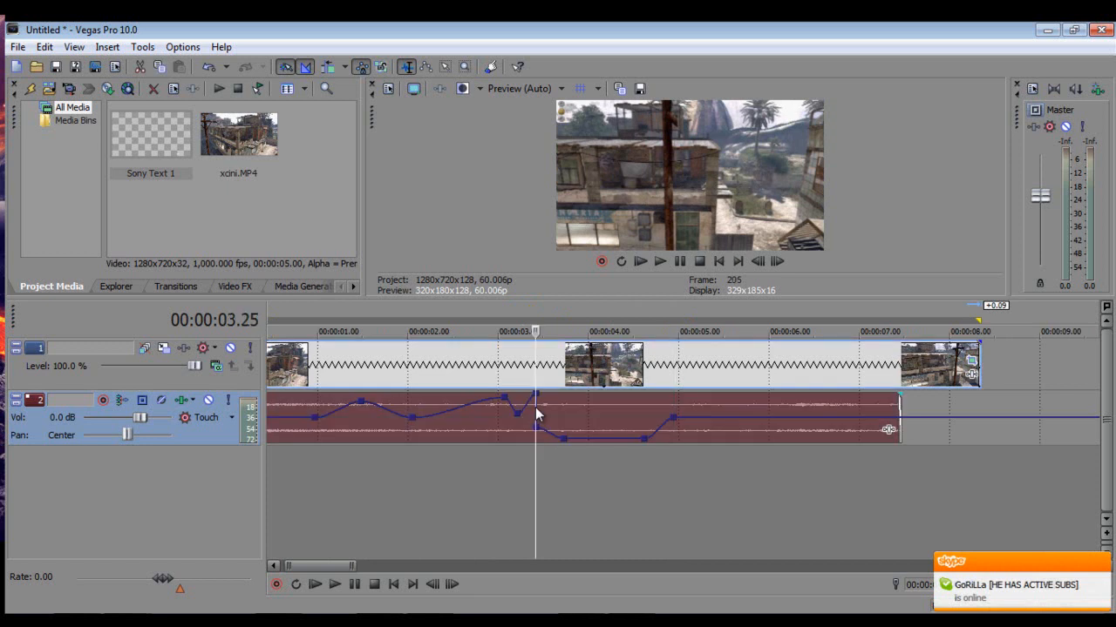
{"action": "left_click_drag", "start_coordinate": [554, 436], "coordinate": [553, 393]}
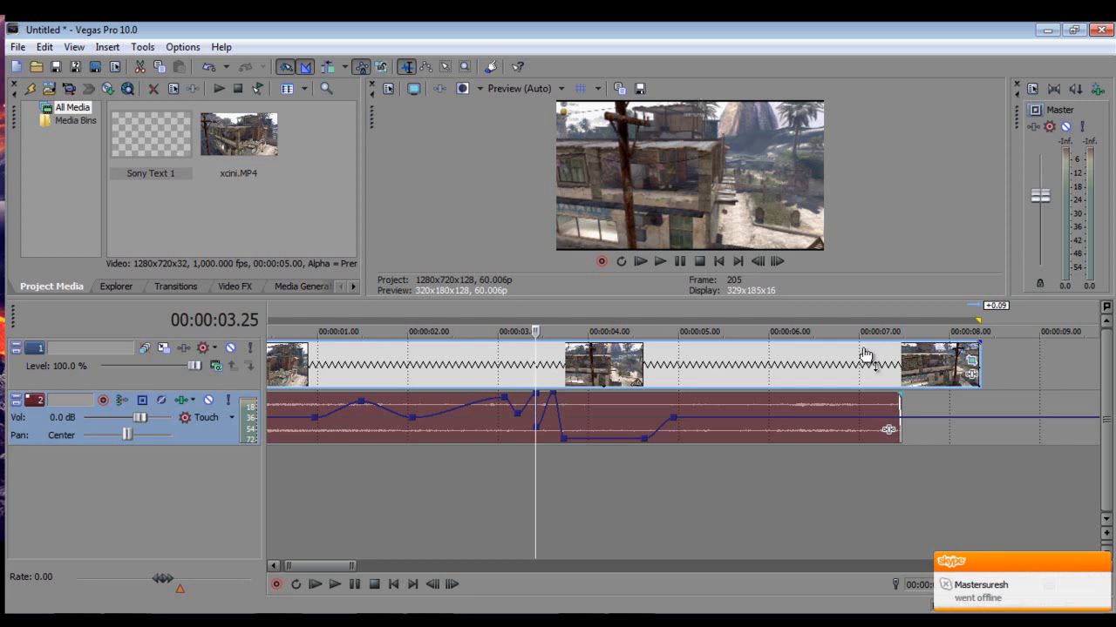
Reset all points on the audio track's volume envelope.
{"action": "right_click", "coordinate": [883, 417]}
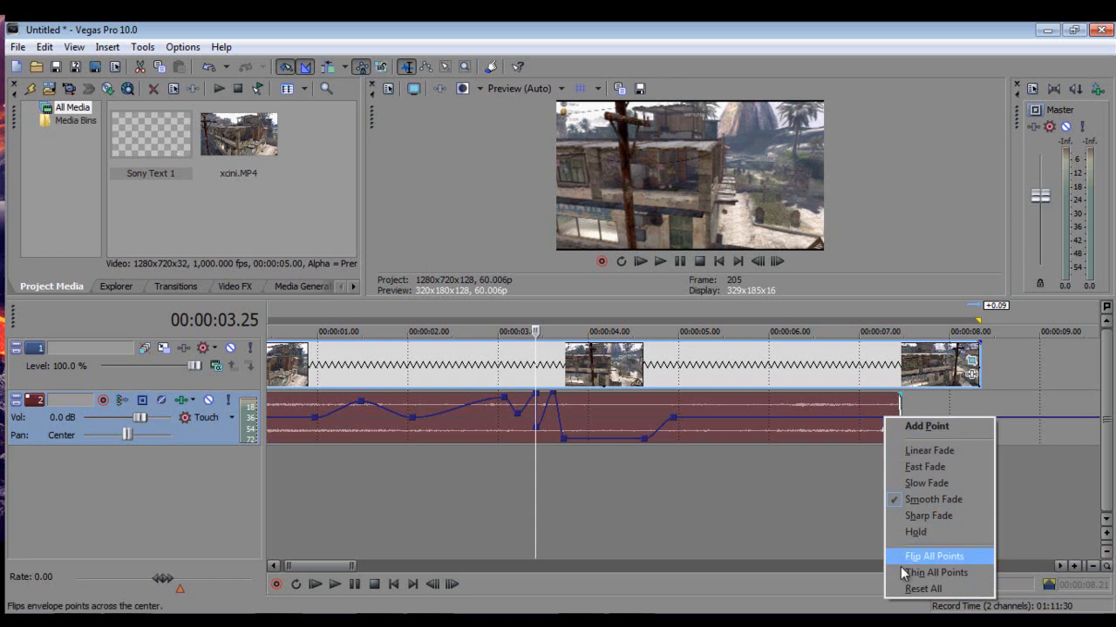
{"action": "left_click", "coordinate": [950, 590]}
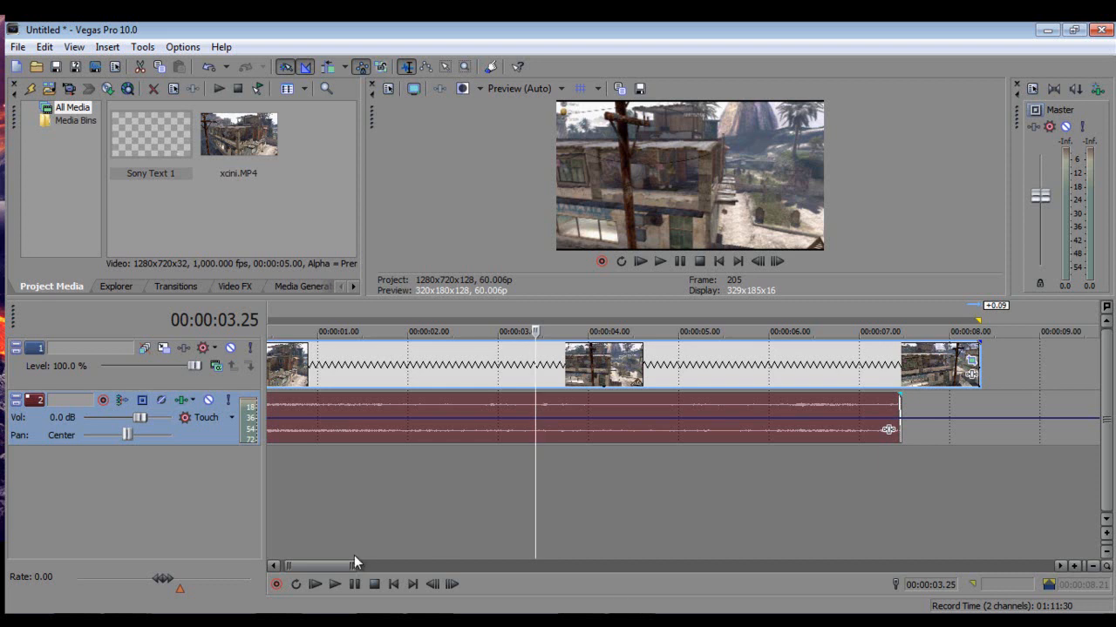
{"action": "left_click_drag", "start_coordinate": [312, 568], "coordinate": [194, 477]}
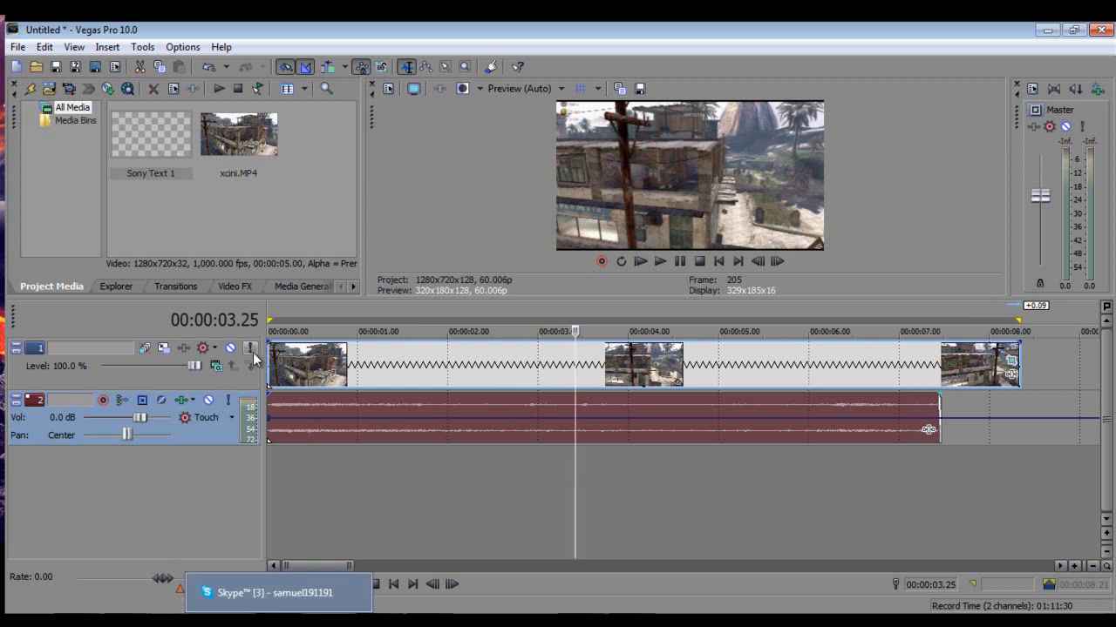
Add a fade-in about one second long to the start of the xcini video and play it back.
{"action": "key", "text": "ctrl+a"}
{"action": "key", "text": "ctrl+Home"}
{"action": "mouse_move", "coordinate": [271, 345]}
{"action": "left_mouse_down"}
{"action": "mouse_move", "coordinate": [312, 355]}
{"action": "mouse_move", "coordinate": [352, 388]}
{"action": "left_mouse_up"}
{"action": "left_click", "coordinate": [335, 584]}
{"action": "left_click", "coordinate": [355, 584]}
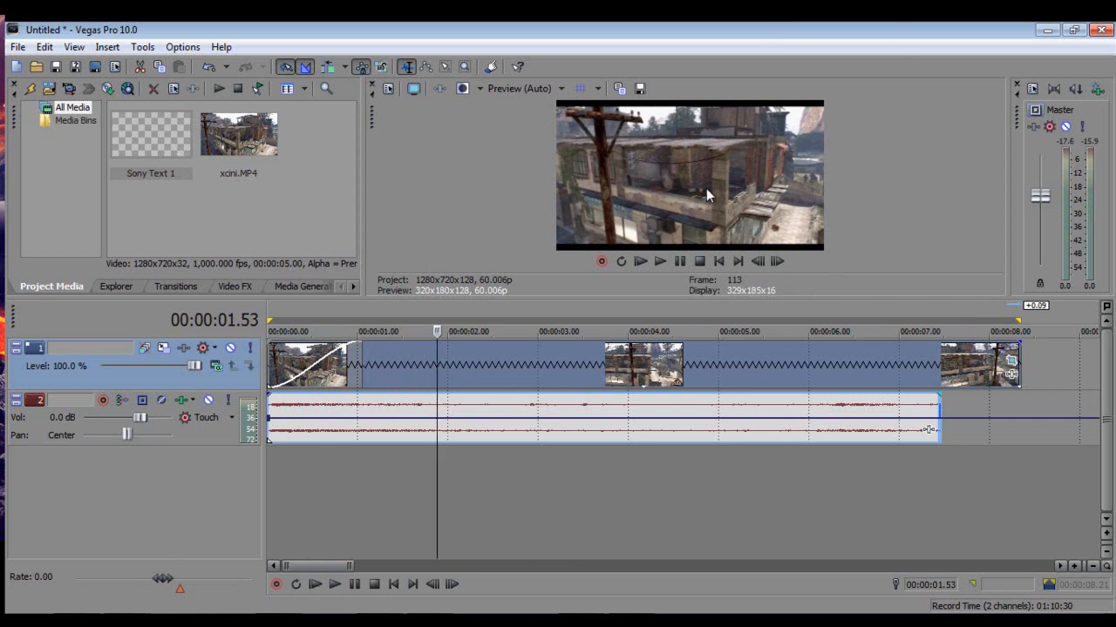
Add a fade-in of about 0.75 seconds to the xcini audio and lengthen the video's fade-in to about 1.4 seconds.
{"action": "left_click", "coordinate": [269, 396]}
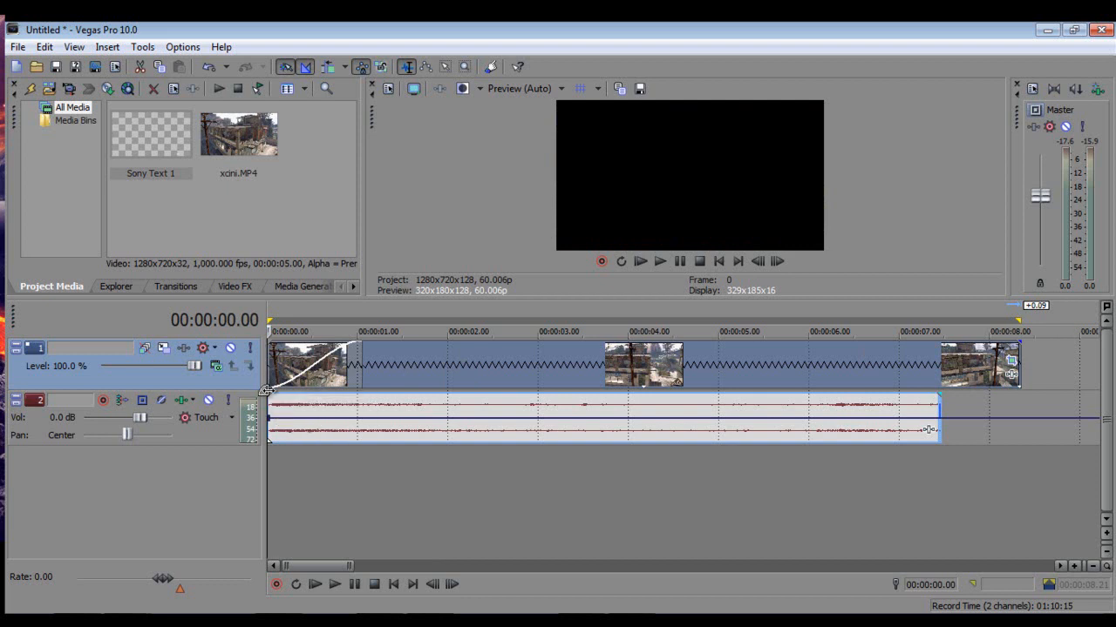
{"action": "left_click_drag", "start_coordinate": [268, 393], "coordinate": [338, 396]}
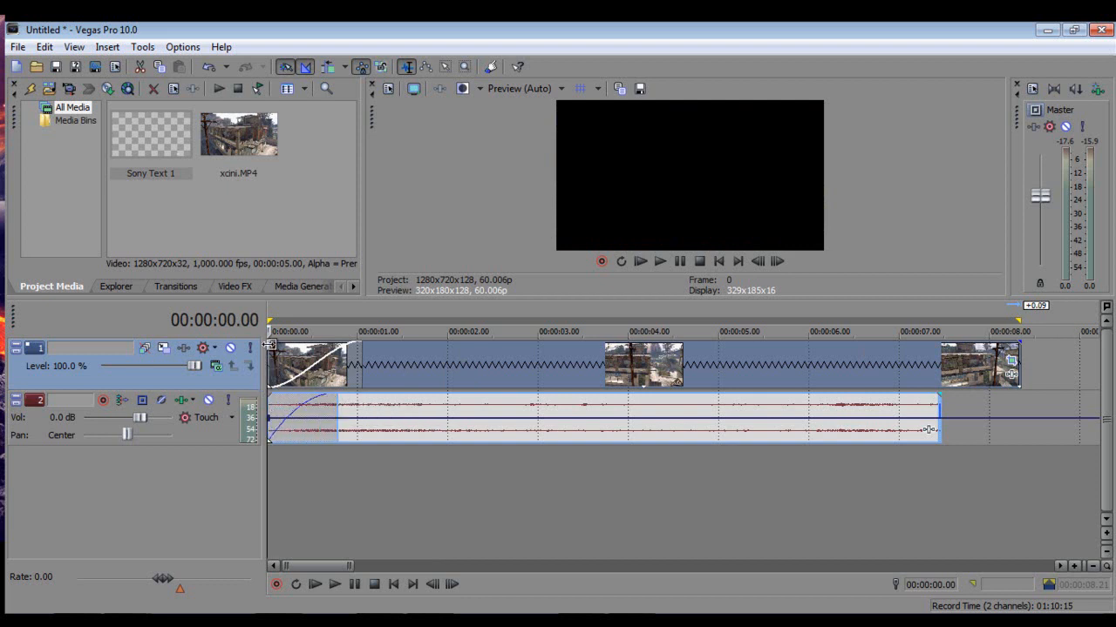
{"action": "mouse_move", "coordinate": [350, 345]}
{"action": "left_mouse_down"}
{"action": "mouse_move", "coordinate": [262, 352]}
{"action": "mouse_move", "coordinate": [396, 347]}
{"action": "left_mouse_up"}
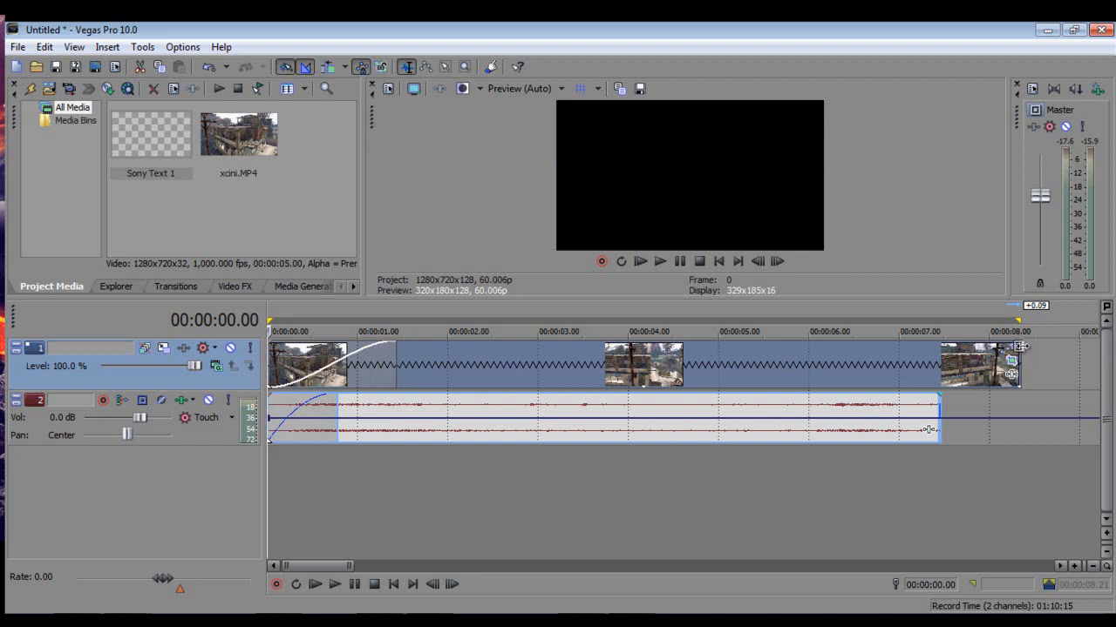
Add fade-outs starting at about 4.5 seconds to the ends of the video and audio, and play the result from 00:00:04.02.
{"action": "mouse_move", "coordinate": [1020, 352]}
{"action": "left_mouse_down"}
{"action": "mouse_move", "coordinate": [1025, 340]}
{"action": "mouse_move", "coordinate": [669, 357]}
{"action": "left_mouse_up"}
{"action": "mouse_move", "coordinate": [939, 396]}
{"action": "left_mouse_down"}
{"action": "mouse_move", "coordinate": [755, 403]}
{"action": "mouse_move", "coordinate": [680, 429]}
{"action": "left_mouse_up"}
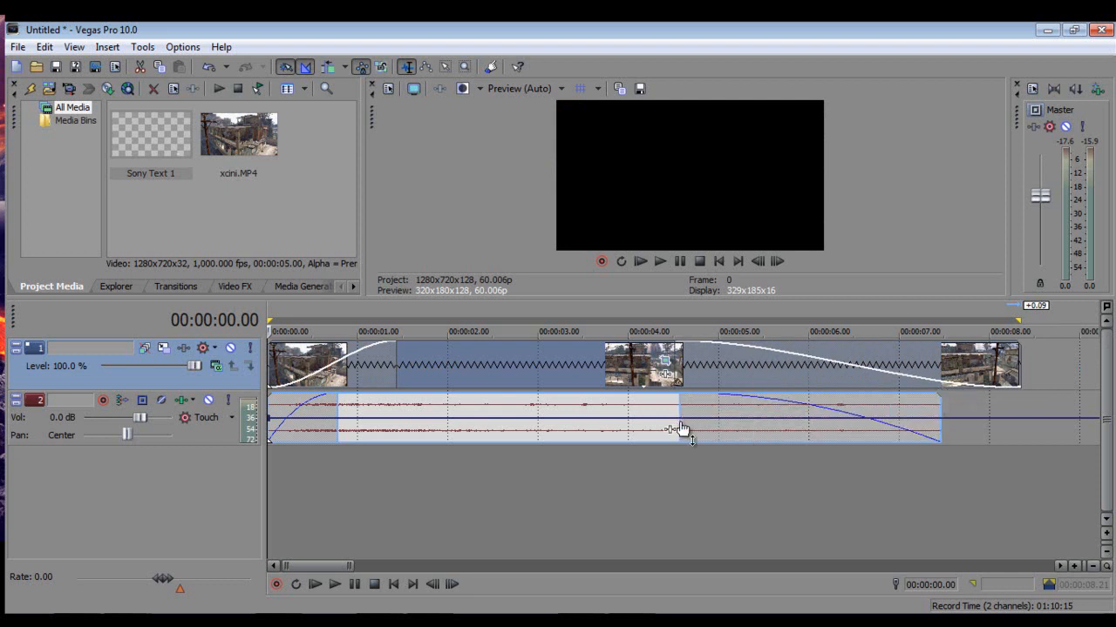
{"action": "left_click", "coordinate": [631, 407]}
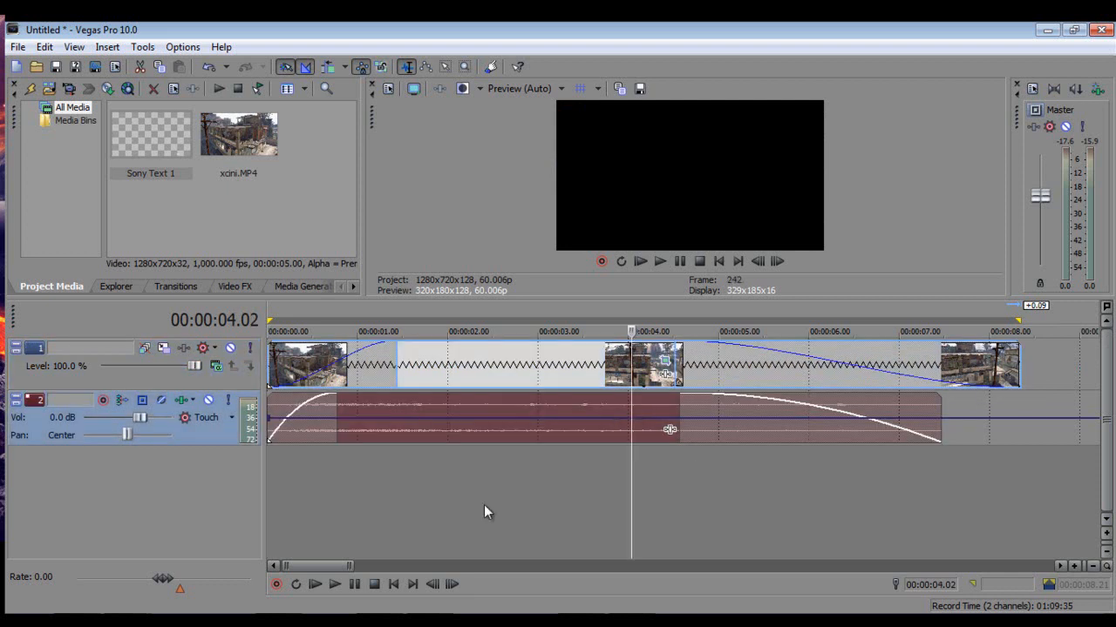
{"action": "left_click", "coordinate": [334, 584]}
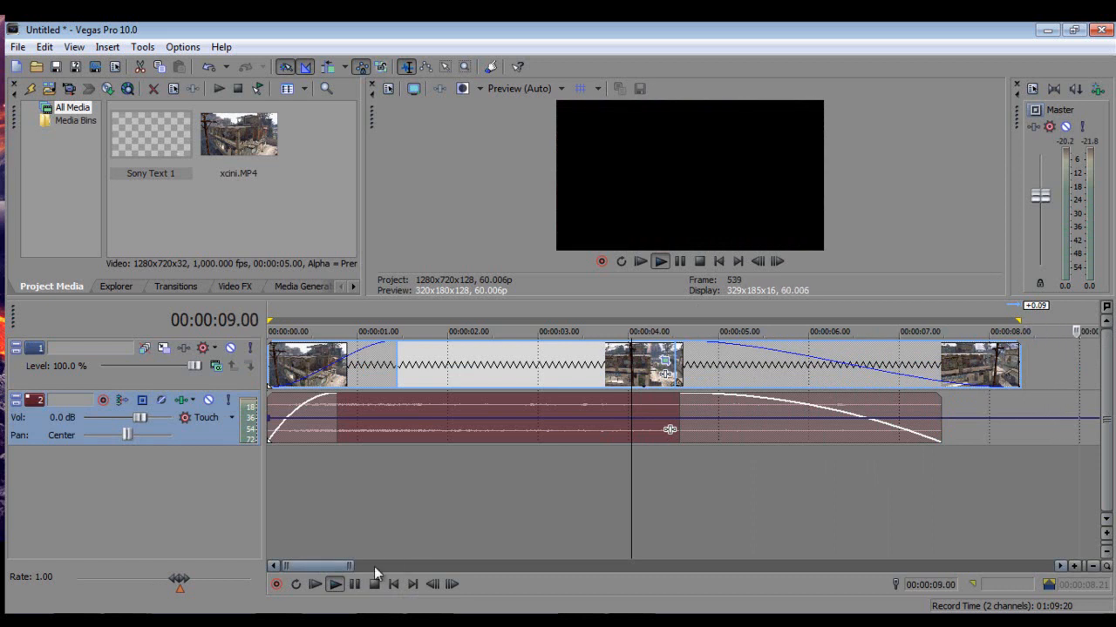
{"action": "left_click", "coordinate": [355, 584]}
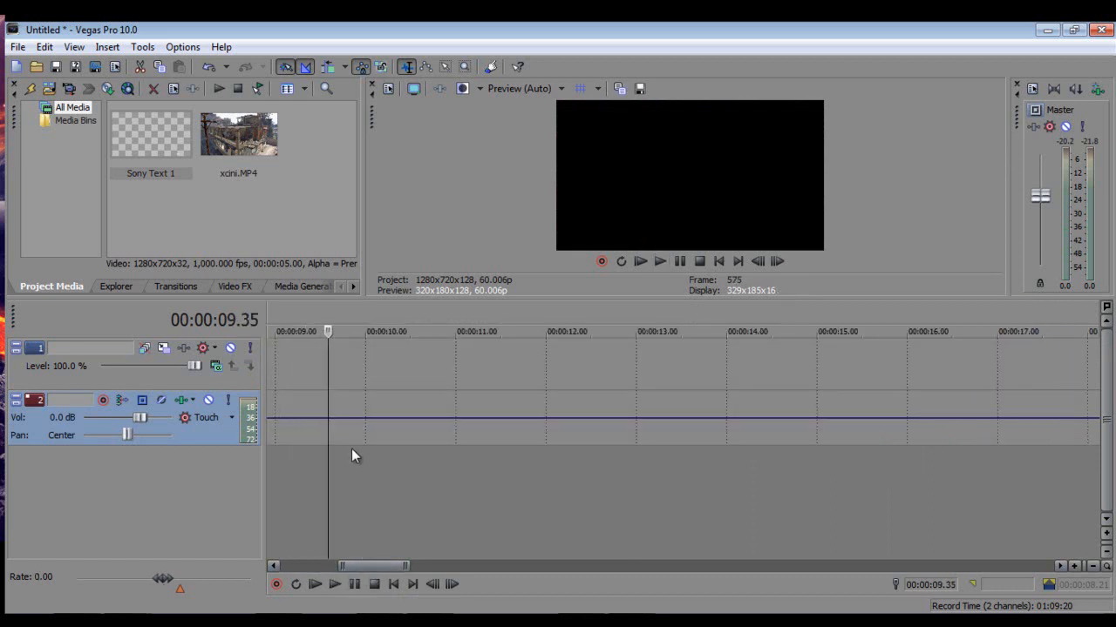
{"action": "right_click", "coordinate": [614, 364]}
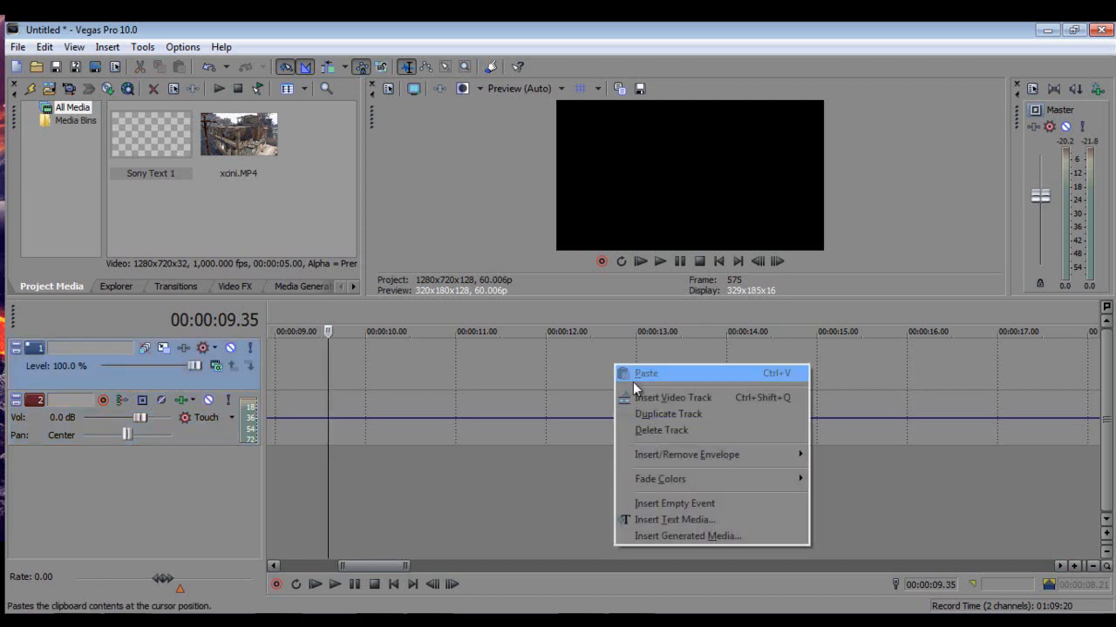
{"action": "left_click_drag", "start_coordinate": [401, 567], "coordinate": [373, 566]}
{"action": "right_click", "coordinate": [348, 375]}
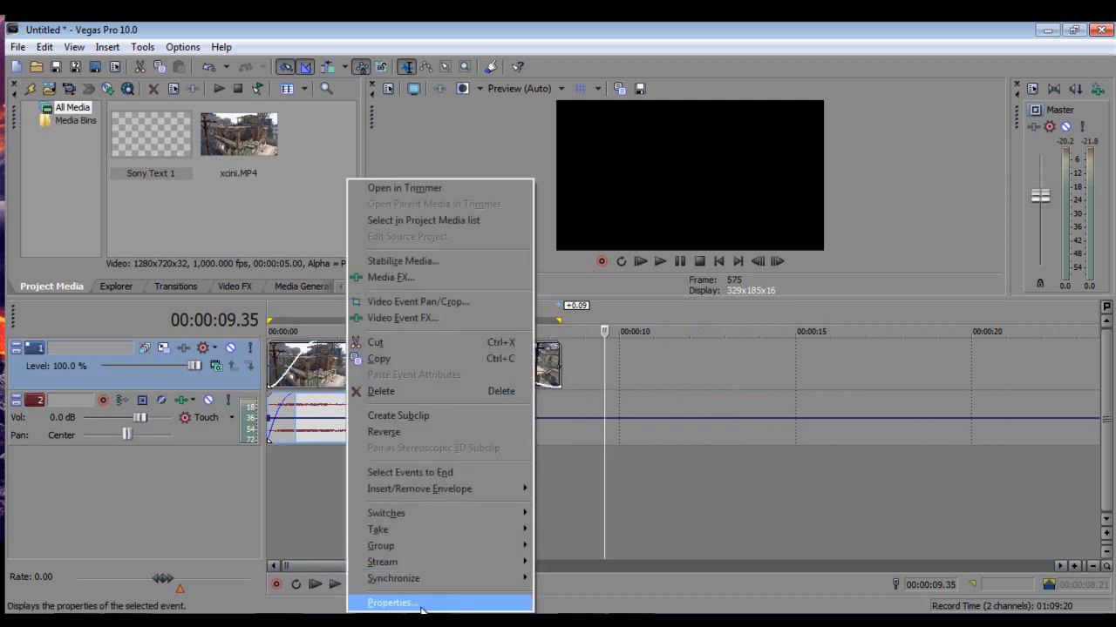
{"action": "left_click", "coordinate": [418, 430]}
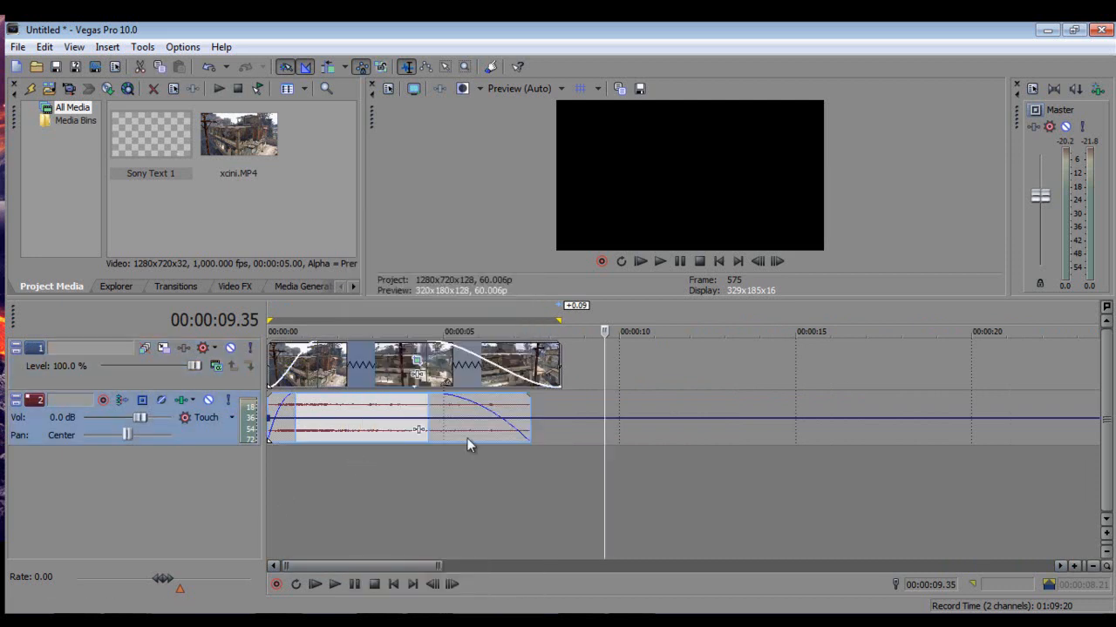
{"action": "key", "text": "alt+9"}
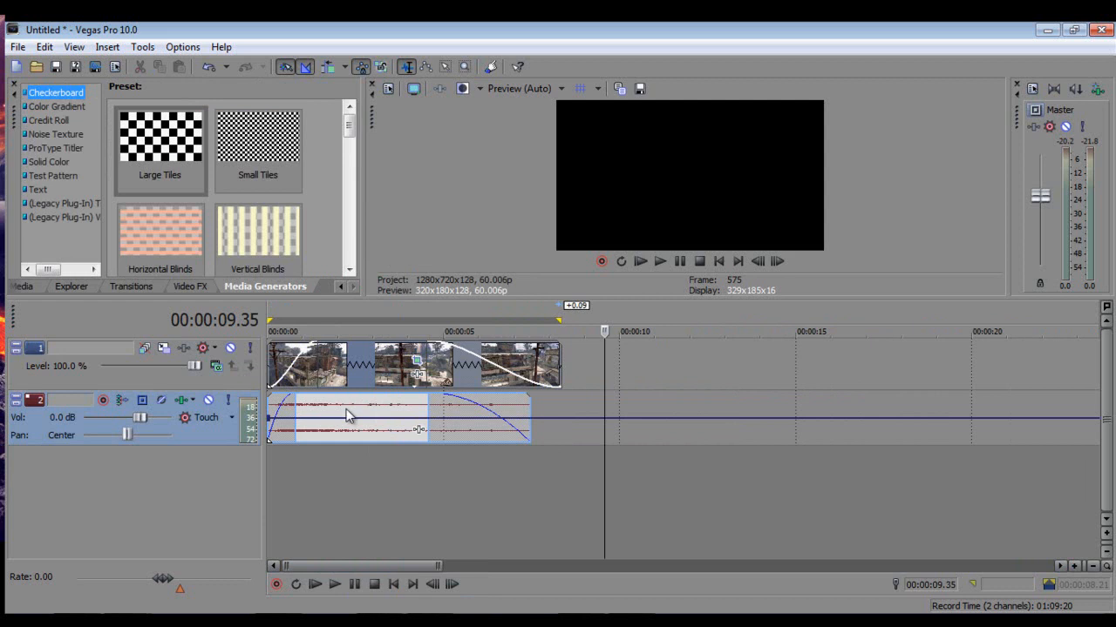
{"action": "left_click", "coordinate": [380, 308]}
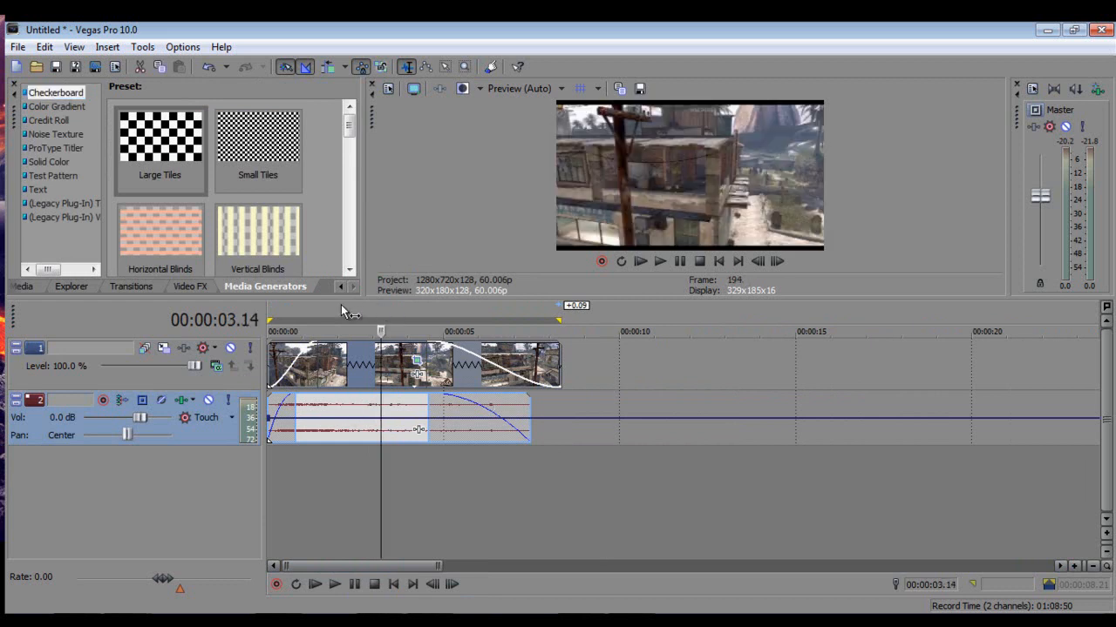
Split the video and audio at 00:00:02.45 and move the pieces apart, leaving a gap between about 3.1 and 4.6 seconds.
{"action": "scroll", "coordinate": [462, 384], "scroll_direction": "up", "scroll_amount": 4}
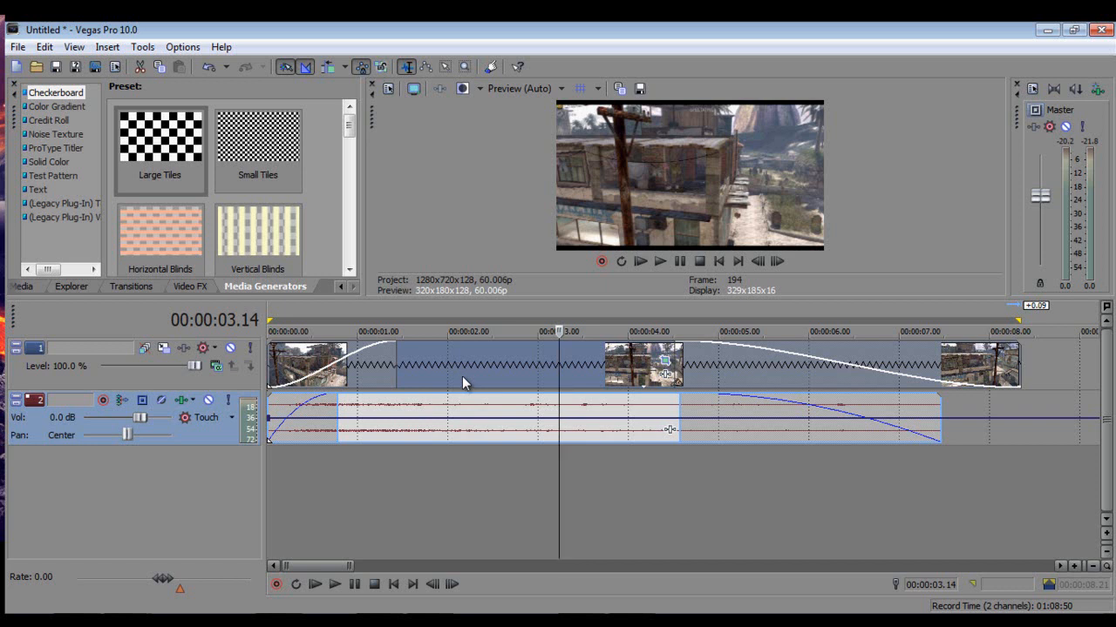
{"action": "left_click", "coordinate": [515, 359]}
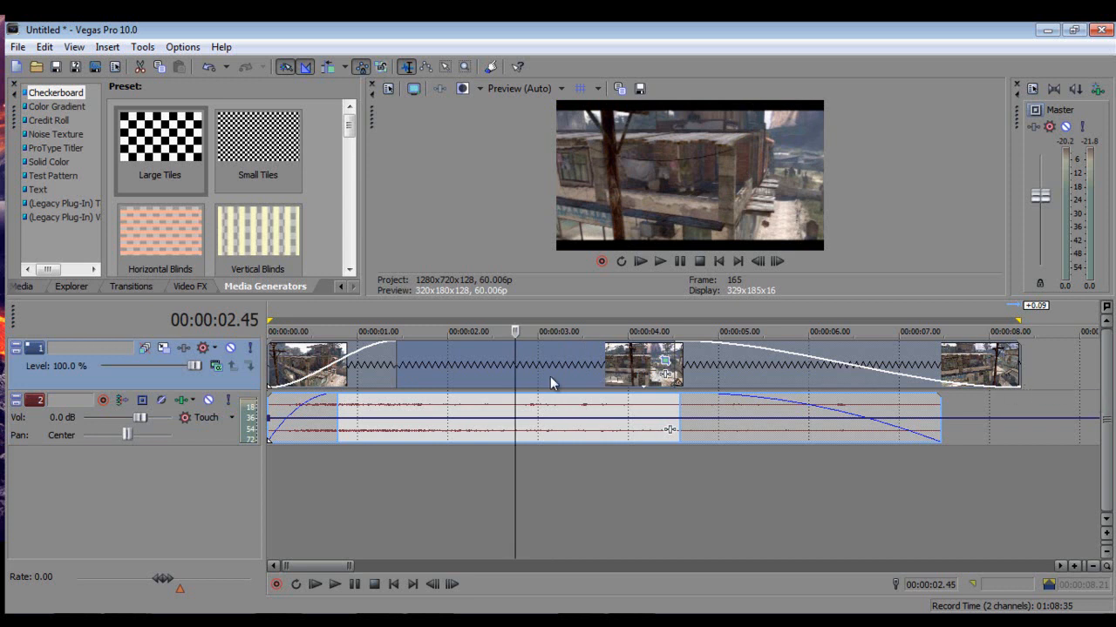
{"action": "key", "text": "s"}
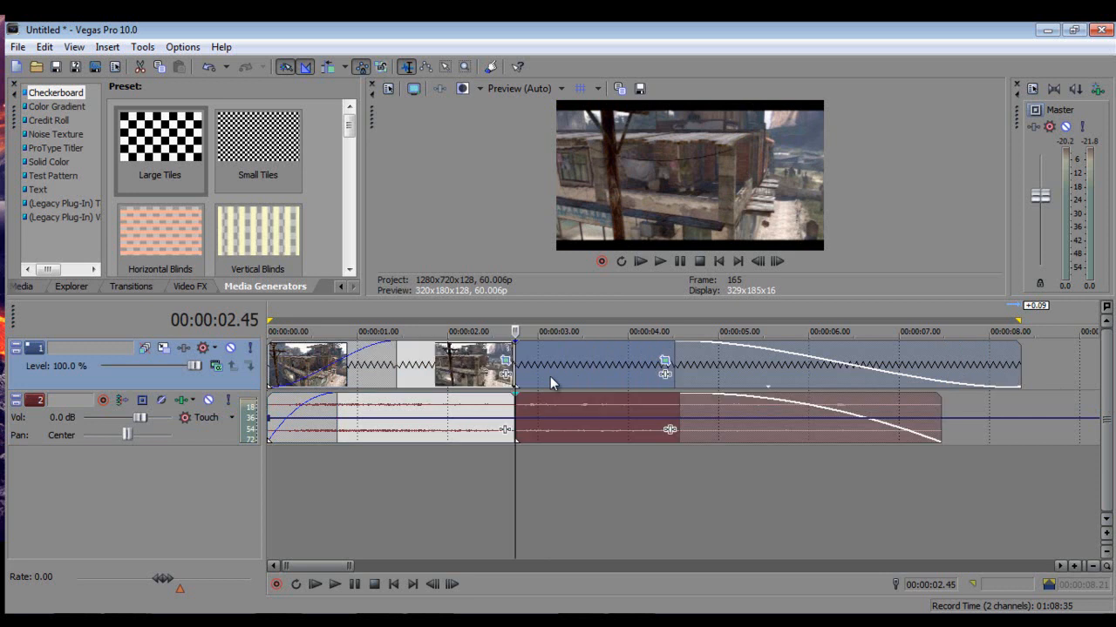
{"action": "left_click_drag", "start_coordinate": [550, 376], "coordinate": [608, 385]}
{"action": "left_click_drag", "start_coordinate": [685, 371], "coordinate": [570, 382]}
{"action": "mouse_move", "coordinate": [460, 372]}
{"action": "left_mouse_down"}
{"action": "mouse_move", "coordinate": [568, 365]}
{"action": "mouse_move", "coordinate": [440, 373]}
{"action": "mouse_move", "coordinate": [538, 311]}
{"action": "mouse_move", "coordinate": [544, 343]}
{"action": "mouse_move", "coordinate": [468, 373]}
{"action": "left_mouse_up"}
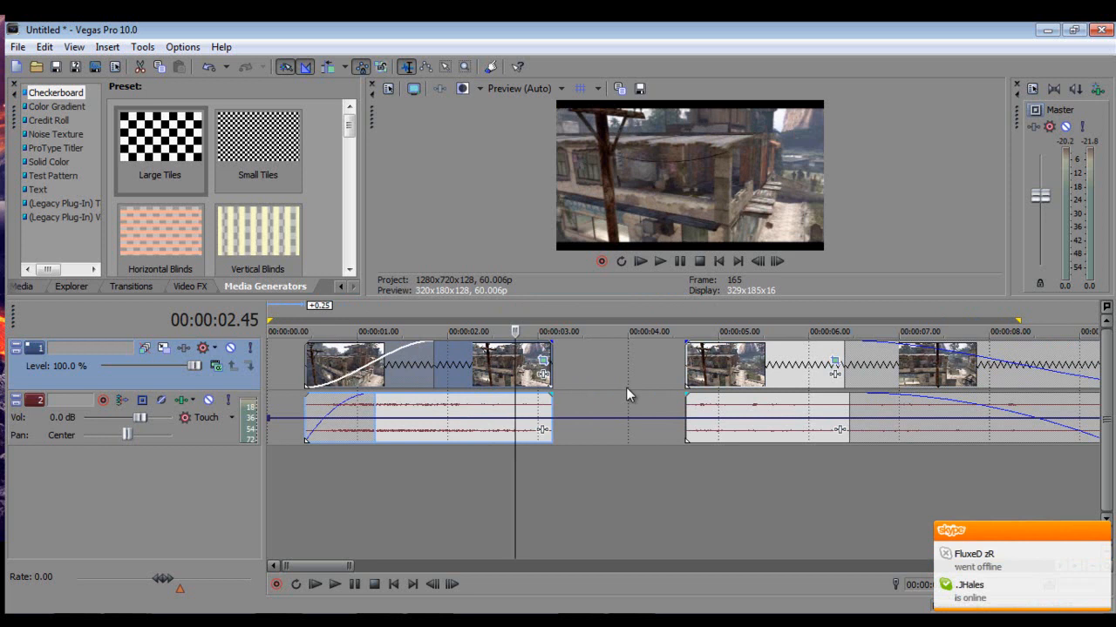
Browse the available transitions, including the Push and NewBlue presets.
{"action": "left_click", "coordinate": [37, 287]}
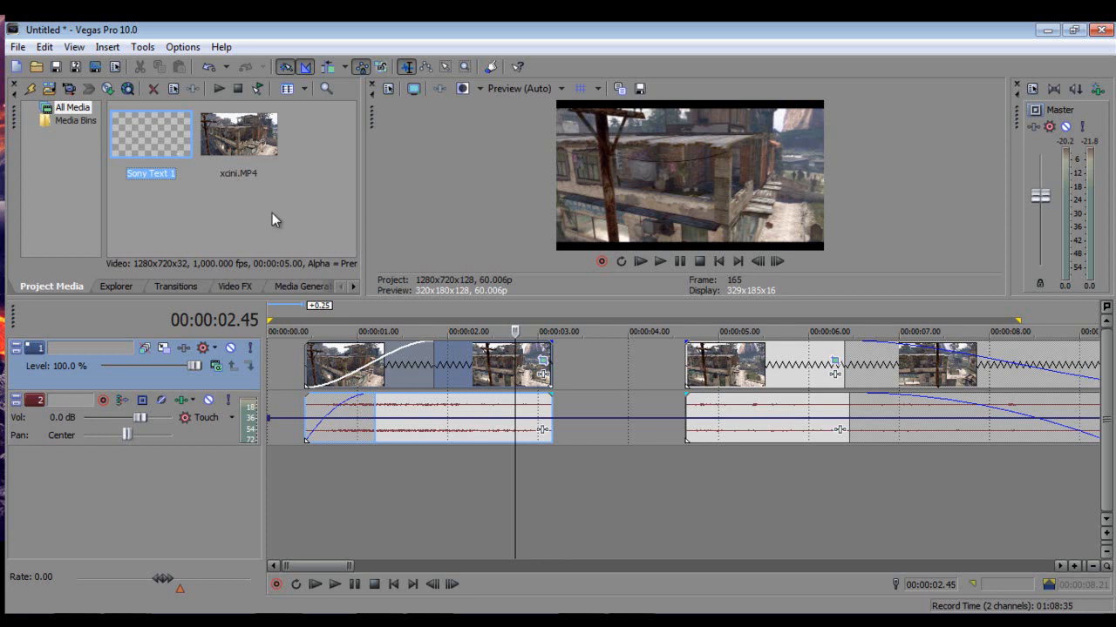
{"action": "left_click", "coordinate": [172, 286]}
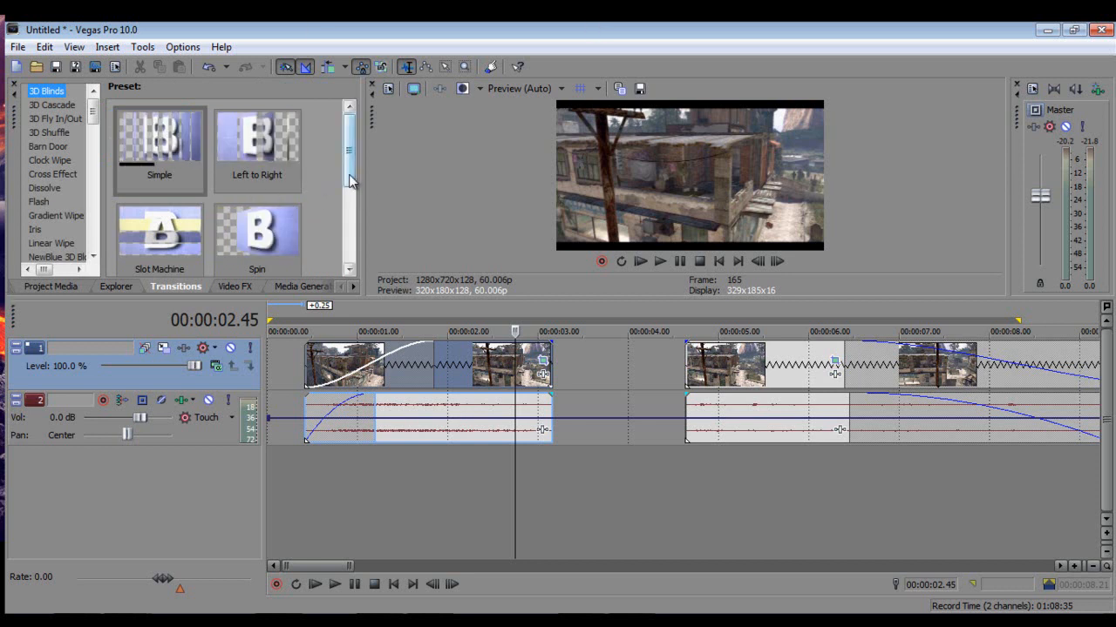
{"action": "left_click_drag", "start_coordinate": [93, 112], "coordinate": [79, 225]}
{"action": "left_click", "coordinate": [58, 206]}
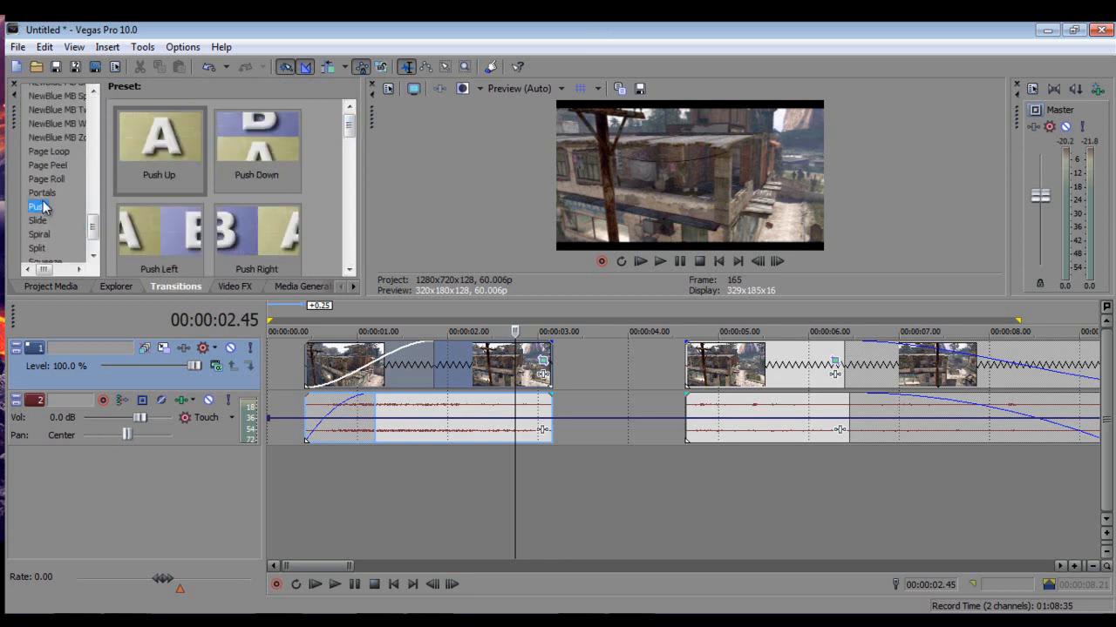
{"action": "scroll", "coordinate": [85, 215], "scroll_direction": "up", "scroll_amount": 1}
{"action": "scroll", "coordinate": [85, 217], "scroll_direction": "up", "scroll_amount": 2}
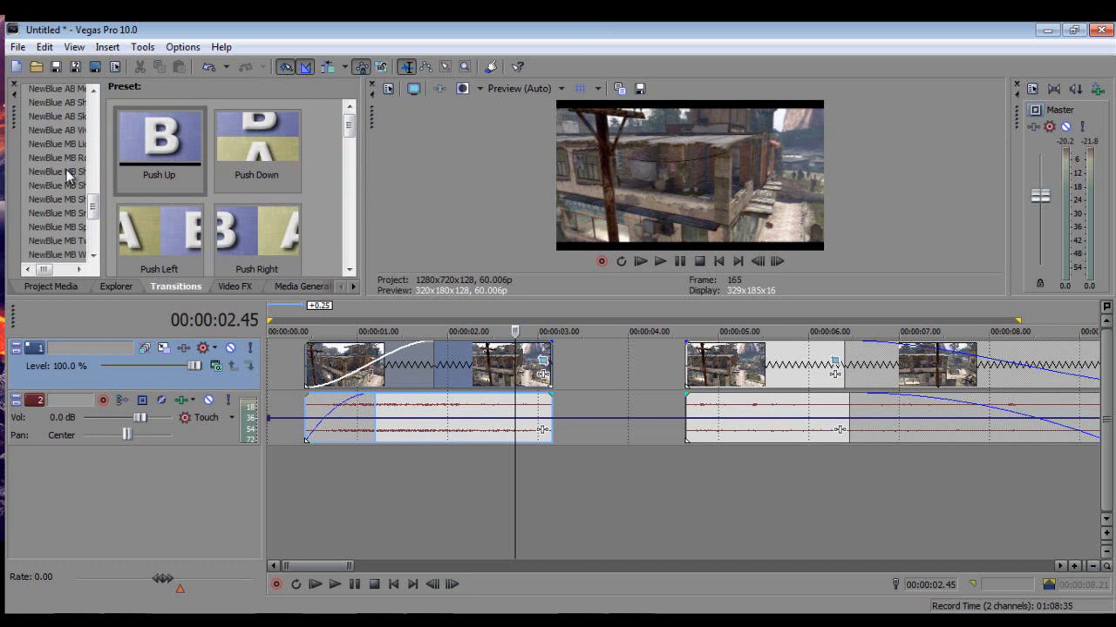
{"action": "left_click", "coordinate": [68, 173]}
{"action": "scroll", "coordinate": [96, 225], "scroll_direction": "up", "scroll_amount": 4}
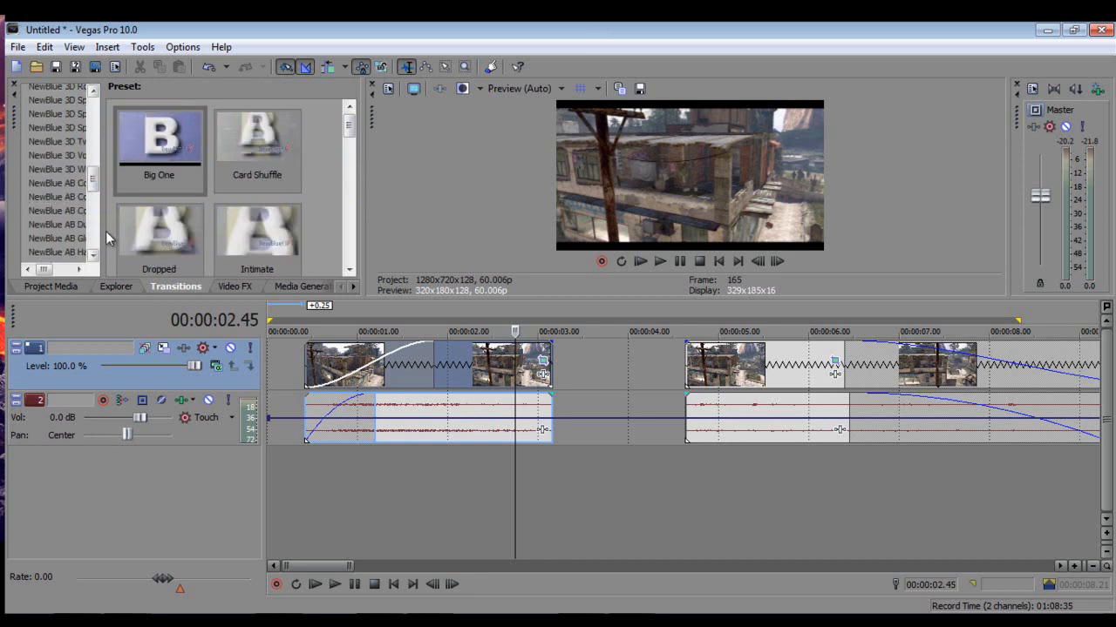
{"action": "scroll", "coordinate": [99, 181], "scroll_direction": "up", "scroll_amount": 1}
{"action": "scroll", "coordinate": [98, 182], "scroll_direction": "up", "scroll_amount": 4}
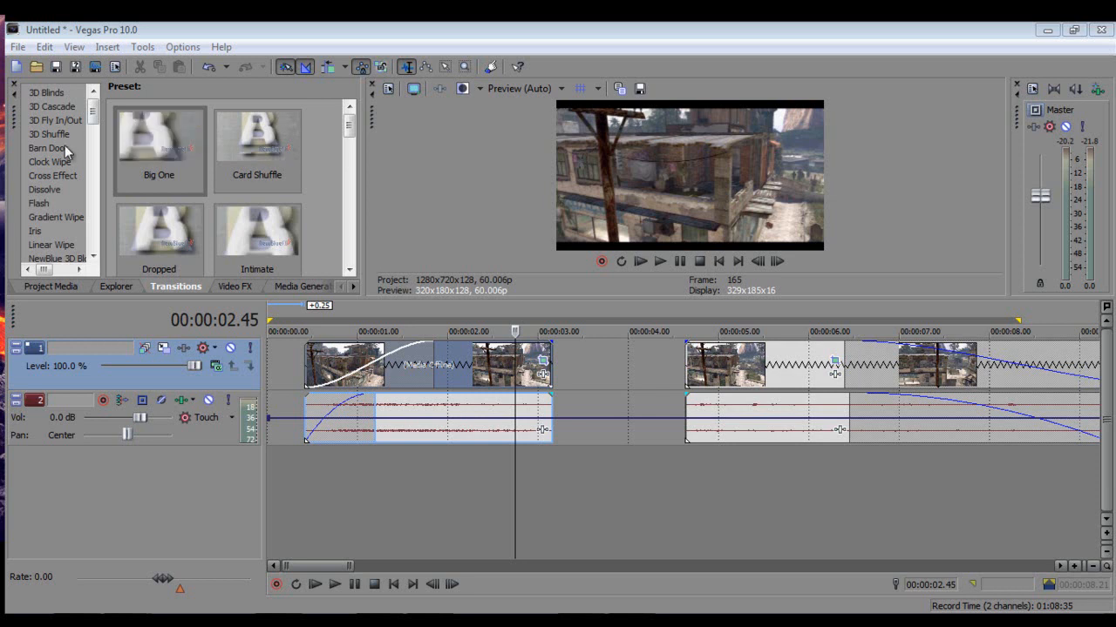
Apply the Simple preset of the 3D Blinds transition to the end of the first video piece.
{"action": "left_click", "coordinate": [48, 93]}
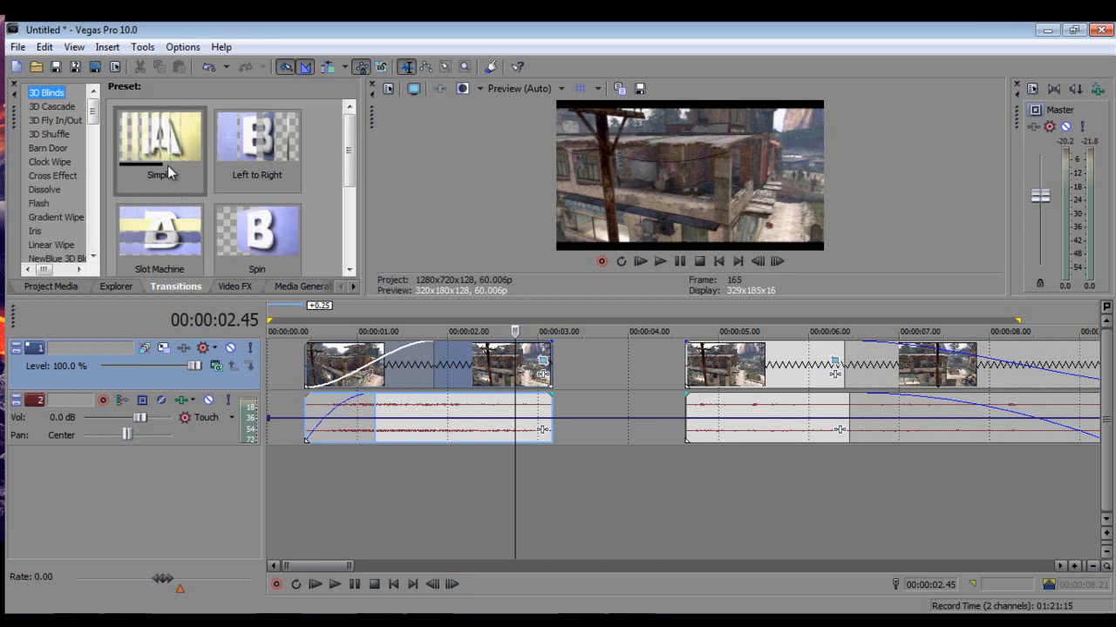
{"action": "left_click_drag", "start_coordinate": [168, 169], "coordinate": [410, 262]}
{"action": "left_click_drag", "start_coordinate": [221, 144], "coordinate": [558, 366]}
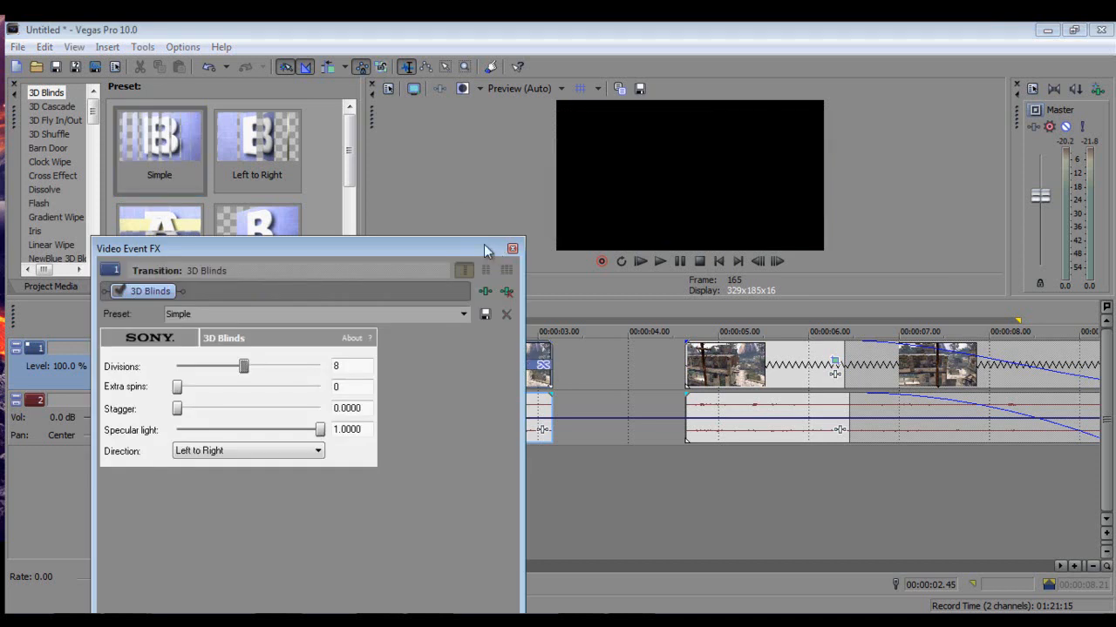
{"action": "left_click_drag", "start_coordinate": [492, 248], "coordinate": [364, 210]}
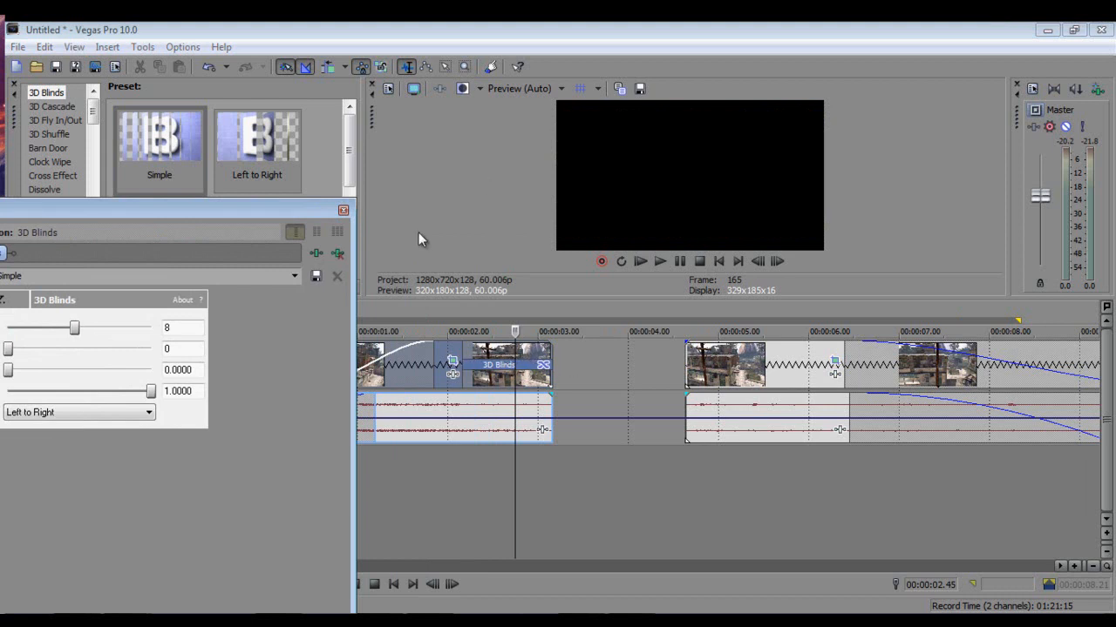
Move the second piece flush against the first and play the transition from 00:00:02.08.
{"action": "left_click_drag", "start_coordinate": [802, 374], "coordinate": [659, 385]}
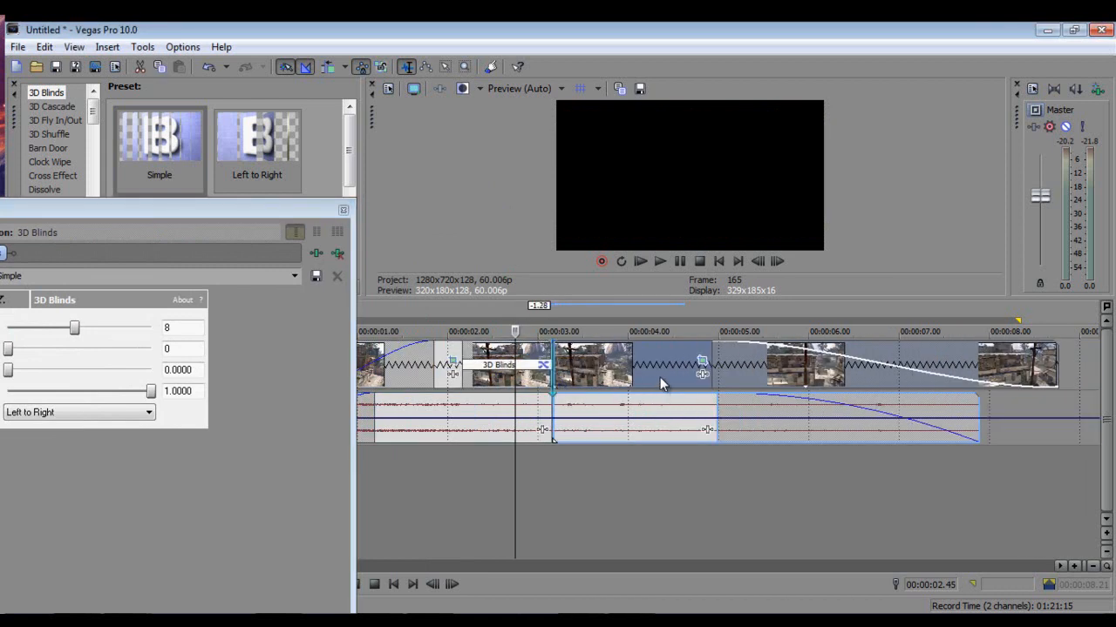
{"action": "left_click", "coordinate": [459, 355]}
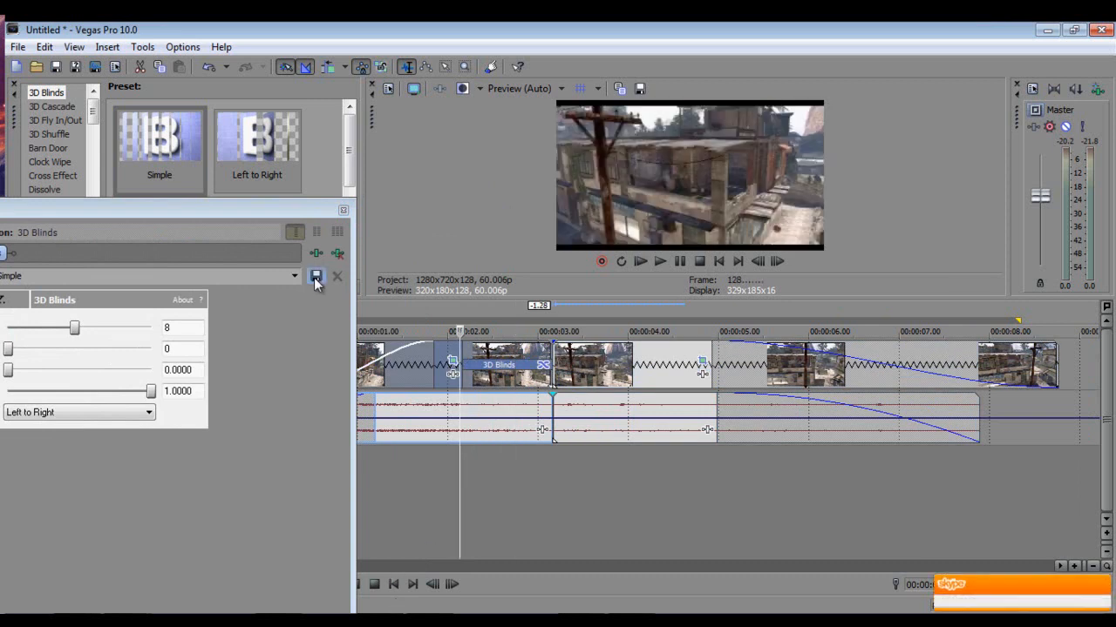
{"action": "left_click", "coordinate": [343, 210]}
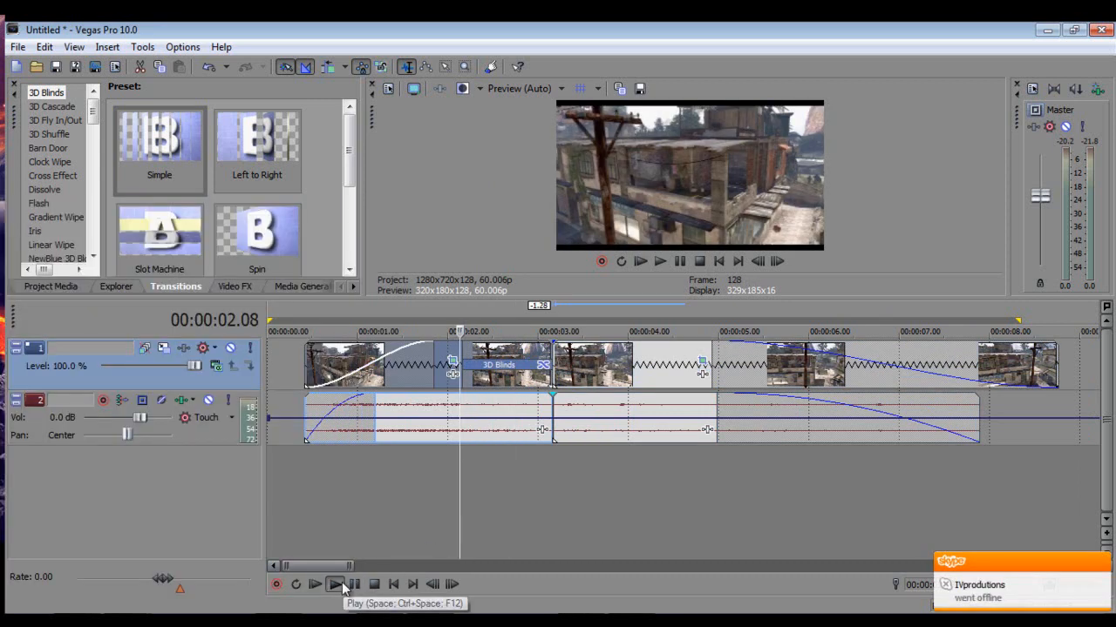
{"action": "left_click", "coordinate": [338, 585]}
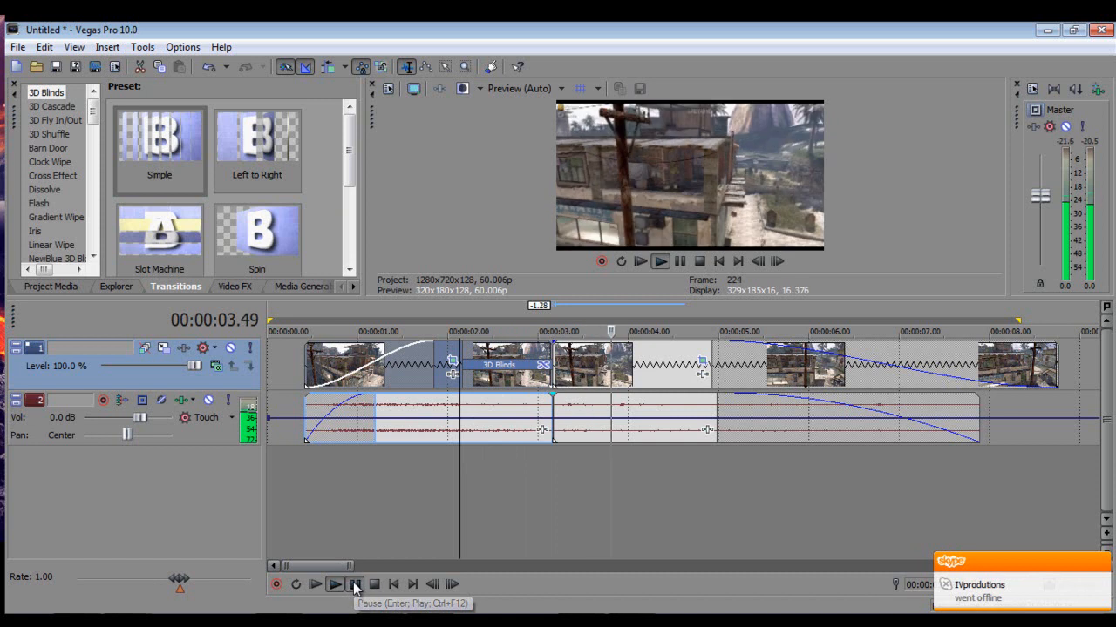
{"action": "left_click", "coordinate": [355, 589]}
Overlap the second piece with the first by 1.06 to form a crossfade and play it from 00:00:02.04.
{"action": "left_click", "coordinate": [567, 410]}
{"action": "left_click_drag", "start_coordinate": [517, 485], "coordinate": [504, 366]}
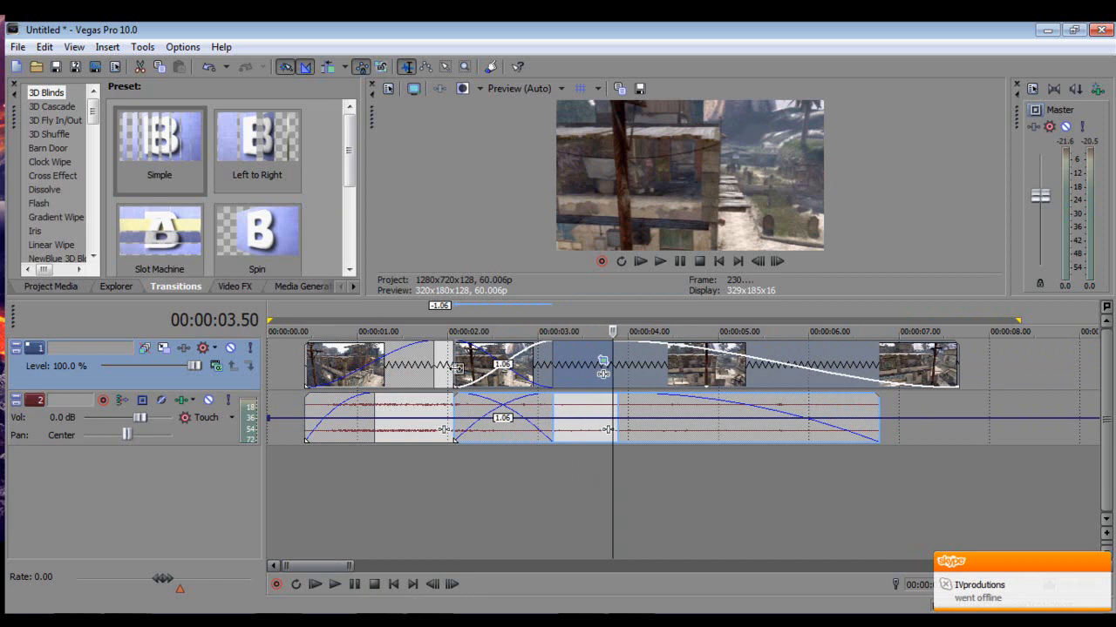
{"action": "left_click", "coordinate": [456, 368]}
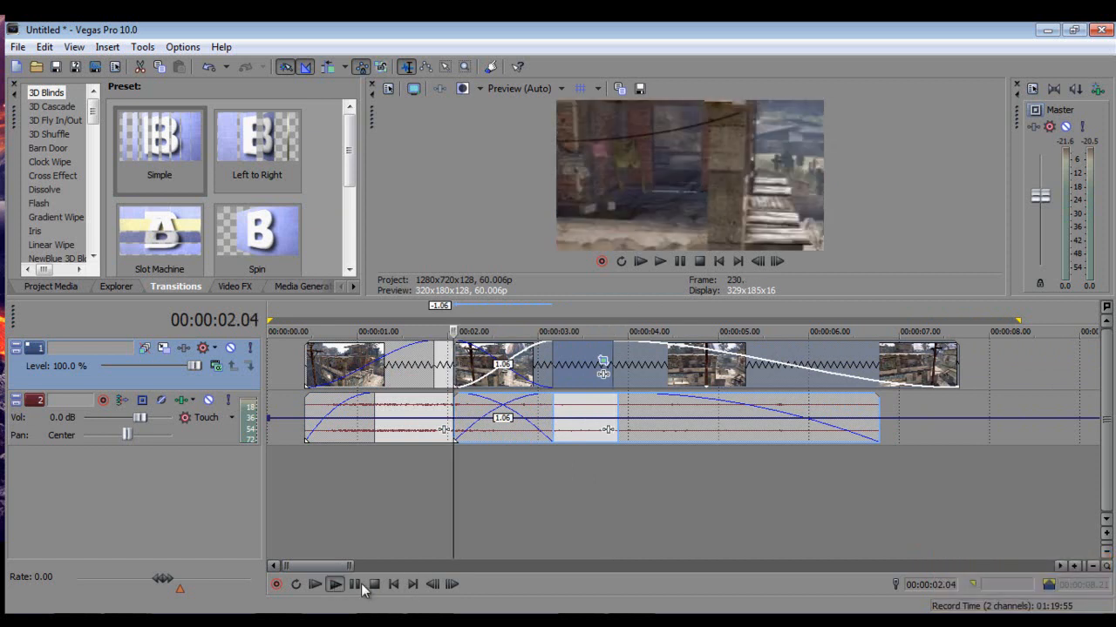
{"action": "left_click", "coordinate": [341, 583]}
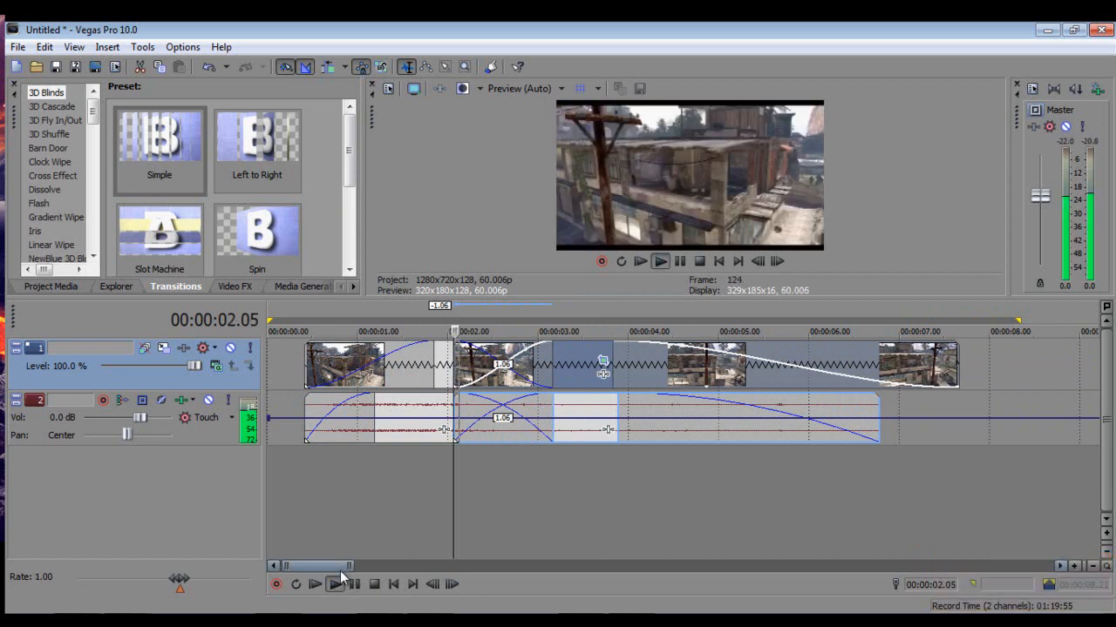
{"action": "left_click", "coordinate": [356, 585]}
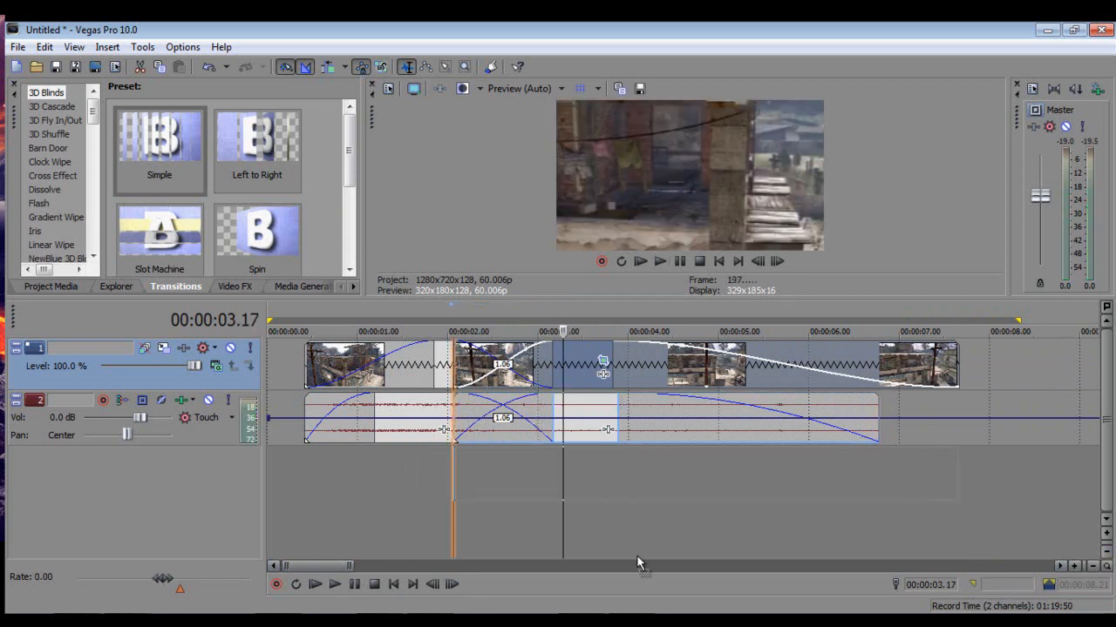
Move the second piece back flush against the first and apply the Simple 3D Blinds transition across the cut between them.
{"action": "left_click_drag", "start_coordinate": [628, 521], "coordinate": [627, 520]}
{"action": "left_click_drag", "start_coordinate": [661, 419], "coordinate": [729, 368]}
{"action": "left_click_drag", "start_coordinate": [582, 371], "coordinate": [681, 357]}
{"action": "left_click_drag", "start_coordinate": [596, 470], "coordinate": [710, 373]}
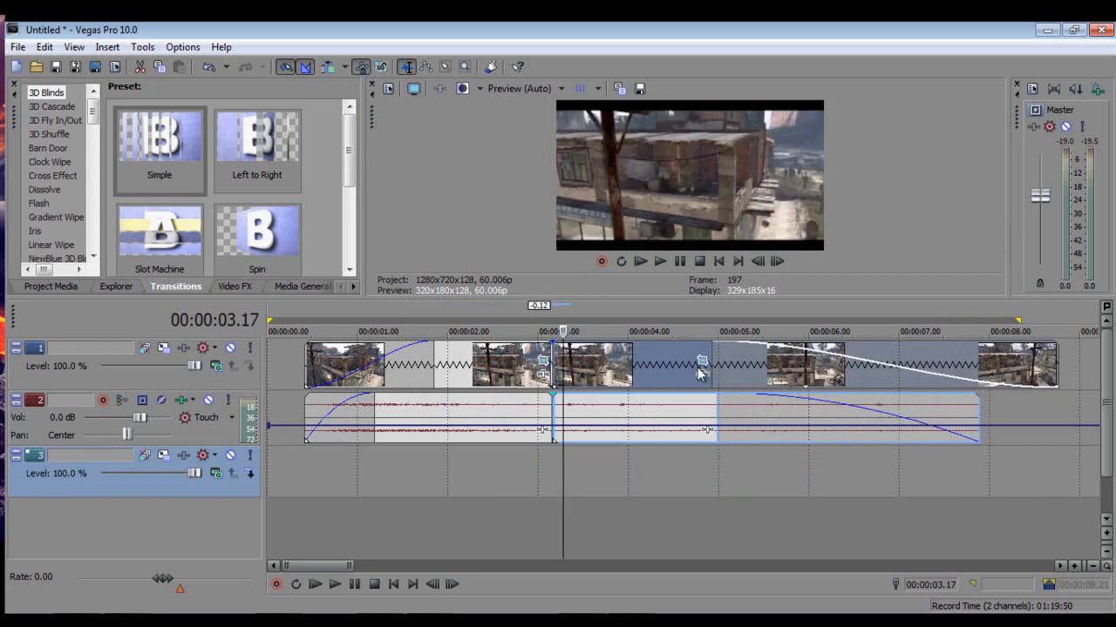
{"action": "left_click_drag", "start_coordinate": [203, 161], "coordinate": [555, 364]}
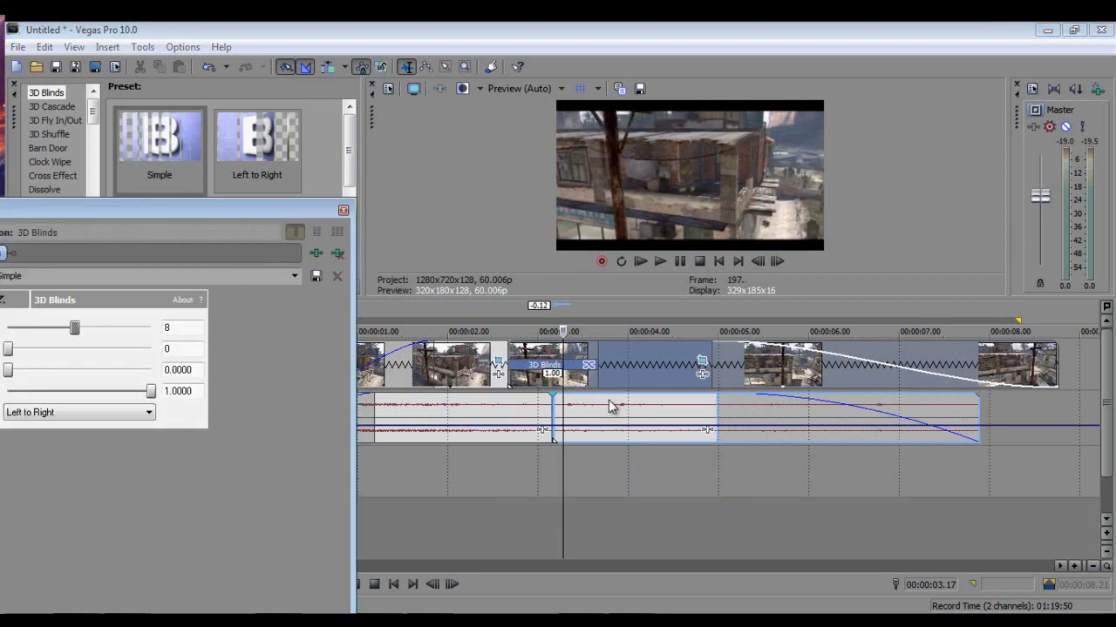
Undo the 3D Blinds transition, then move the second piece 1.12 away from the first and back flush against it.
{"action": "left_click", "coordinate": [343, 211]}
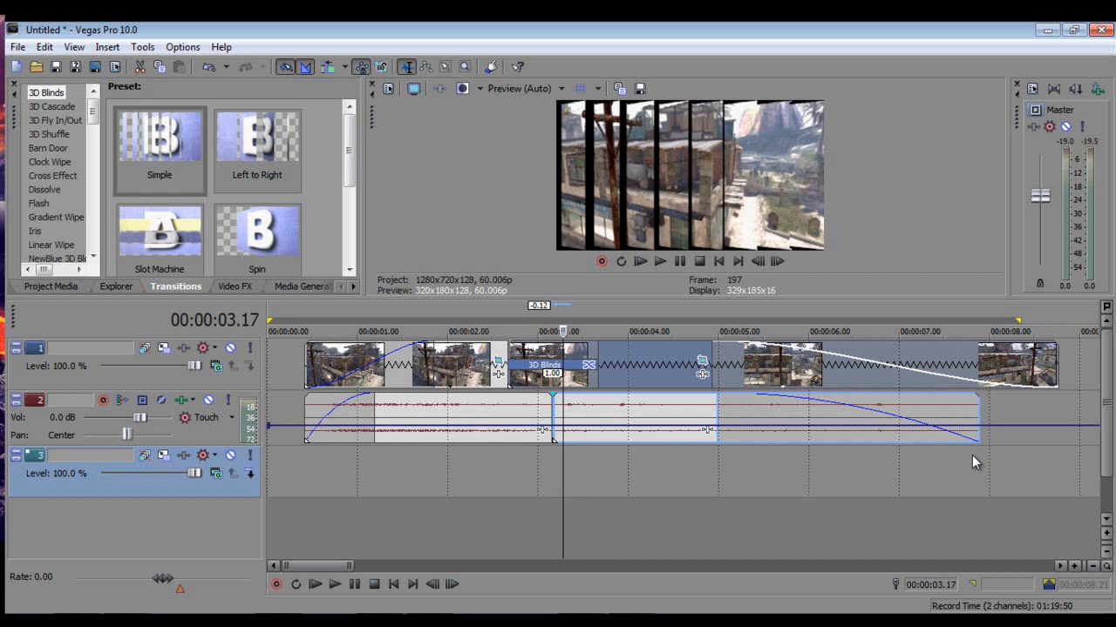
{"action": "key", "text": "ctrl+z"}
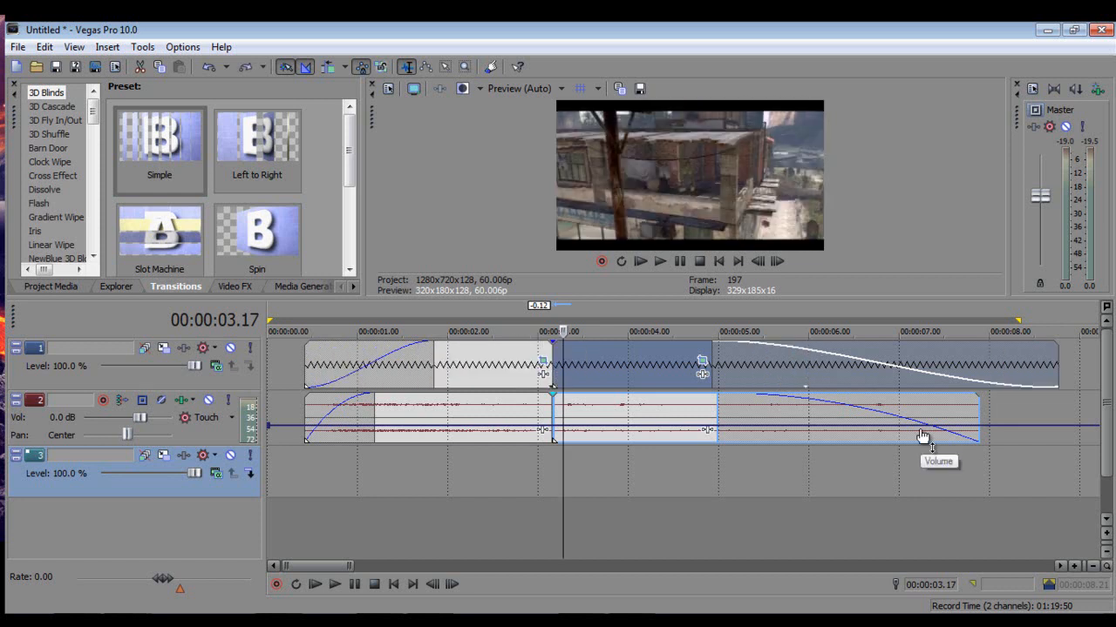
{"action": "left_click_drag", "start_coordinate": [909, 374], "coordinate": [1018, 375]}
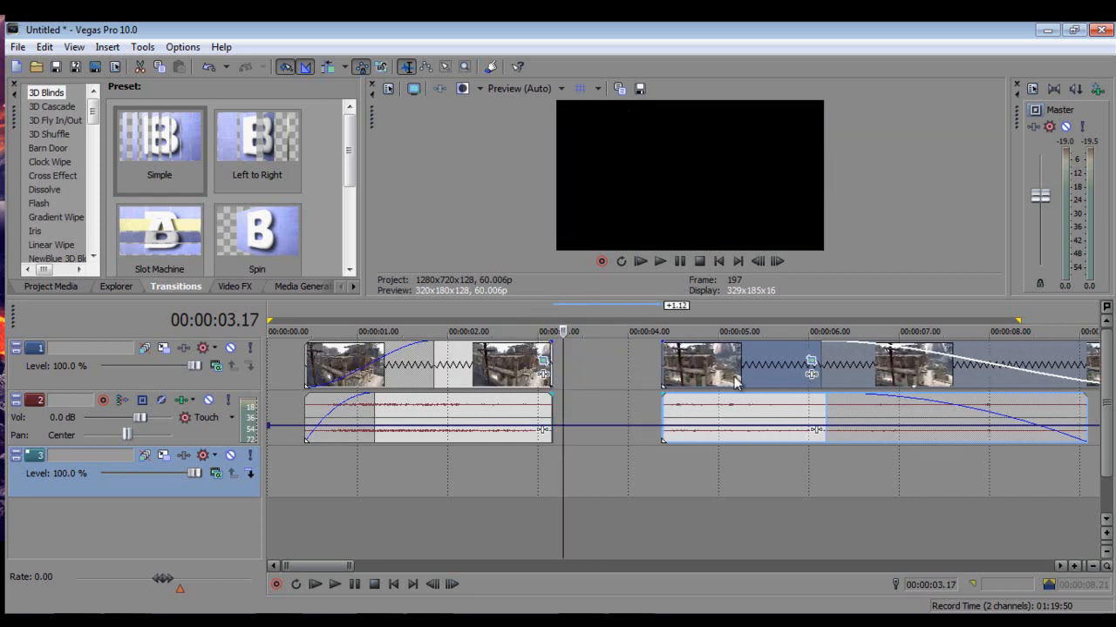
{"action": "left_click_drag", "start_coordinate": [712, 371], "coordinate": [601, 366]}
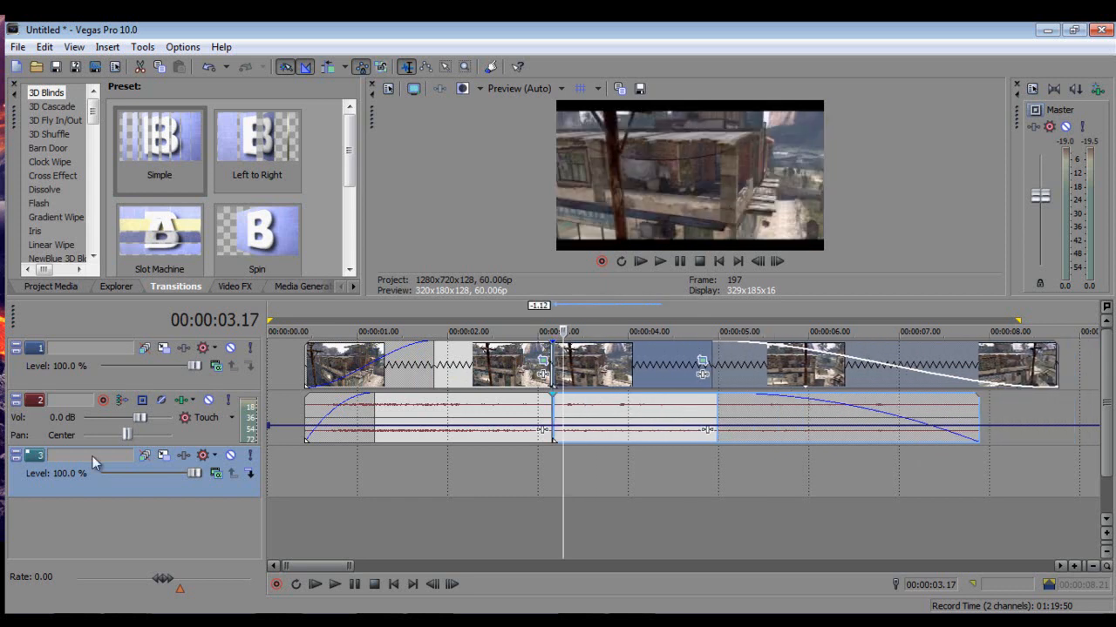
Apply the Simple preset of 3D Blinds across the cut between the two pieces and bring its settings window fully into view.
{"action": "left_click_drag", "start_coordinate": [169, 138], "coordinate": [557, 359]}
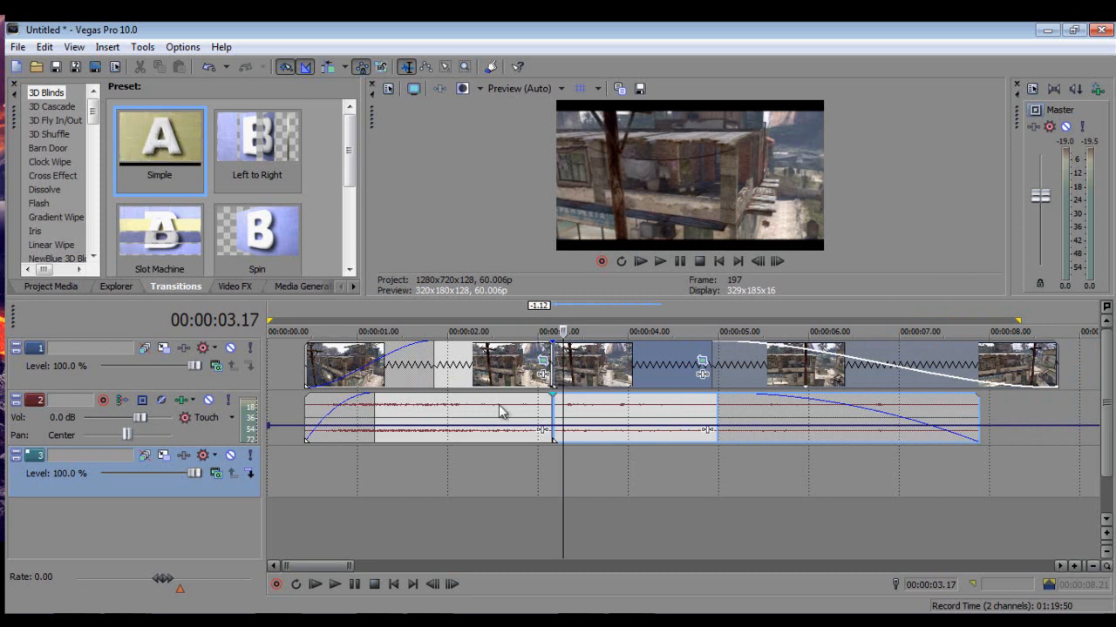
{"action": "scroll", "coordinate": [45, 150], "scroll_direction": "down", "scroll_amount": 5}
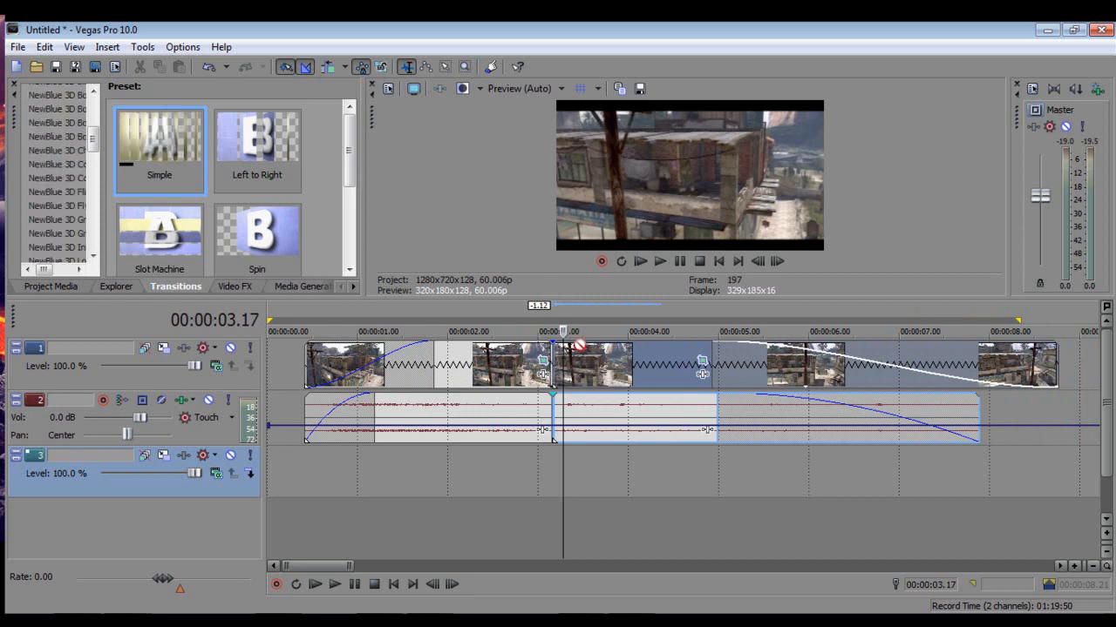
{"action": "left_click_drag", "start_coordinate": [547, 363], "coordinate": [550, 359]}
{"action": "left_click_drag", "start_coordinate": [310, 209], "coordinate": [363, 197]}
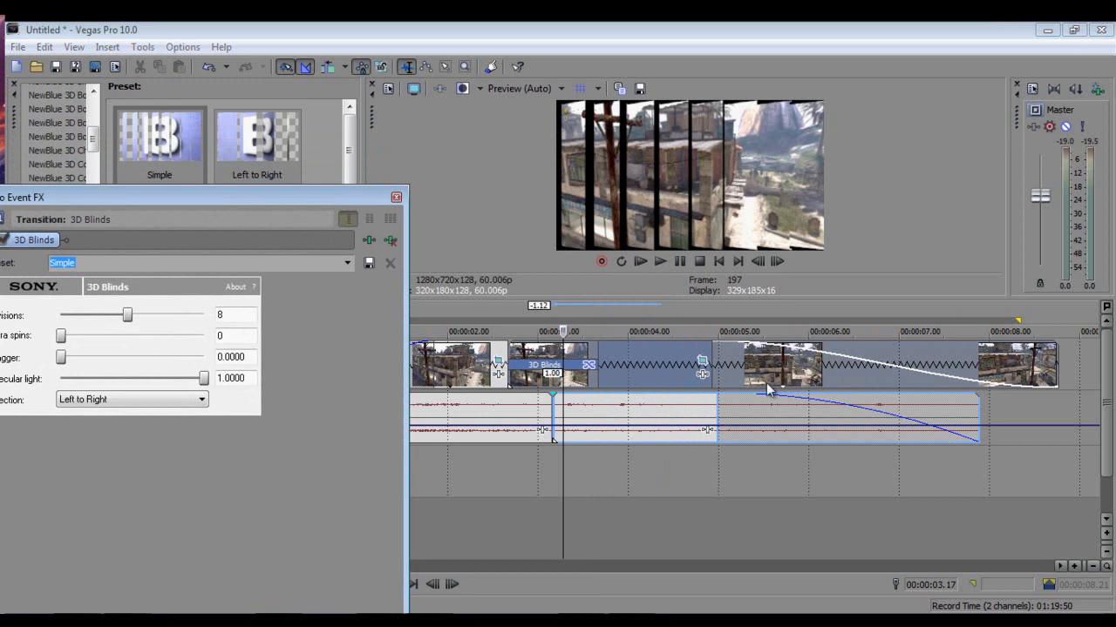
{"action": "mouse_move", "coordinate": [631, 373]}
{"action": "left_mouse_down"}
{"action": "mouse_move", "coordinate": [699, 372]}
{"action": "mouse_move", "coordinate": [635, 374]}
{"action": "left_mouse_up"}
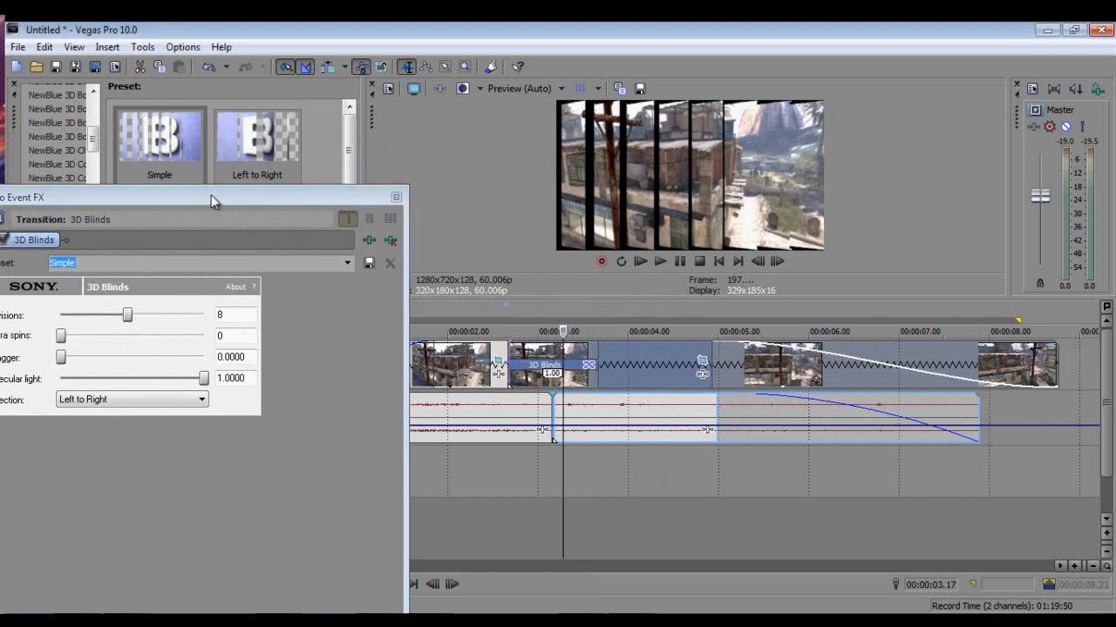
{"action": "left_click_drag", "start_coordinate": [211, 197], "coordinate": [249, 135]}
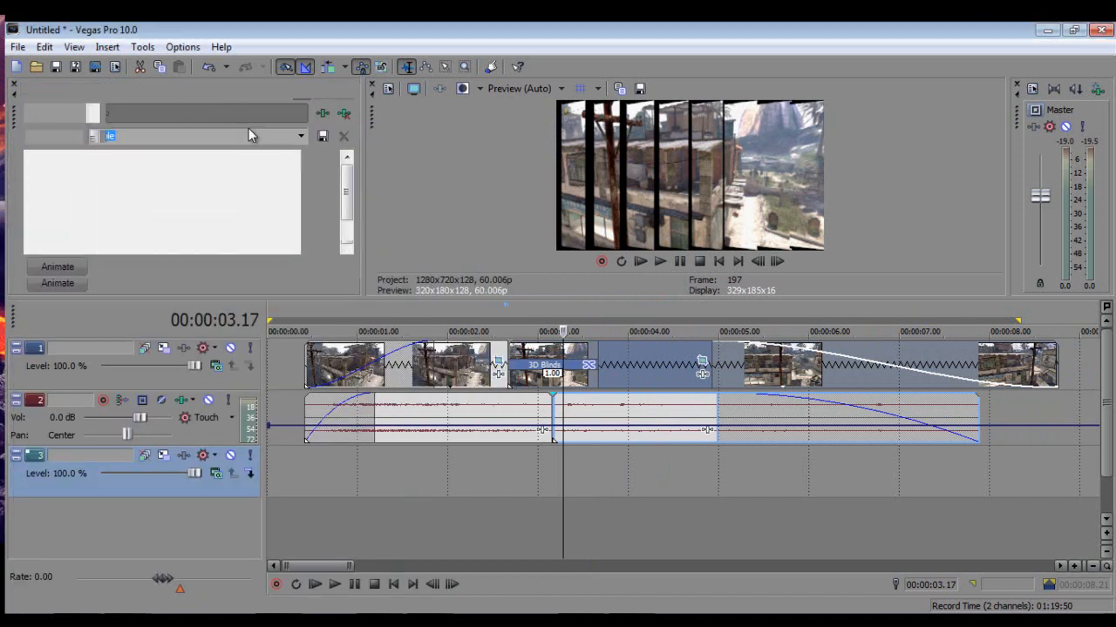
{"action": "double_click", "coordinate": [14, 114]}
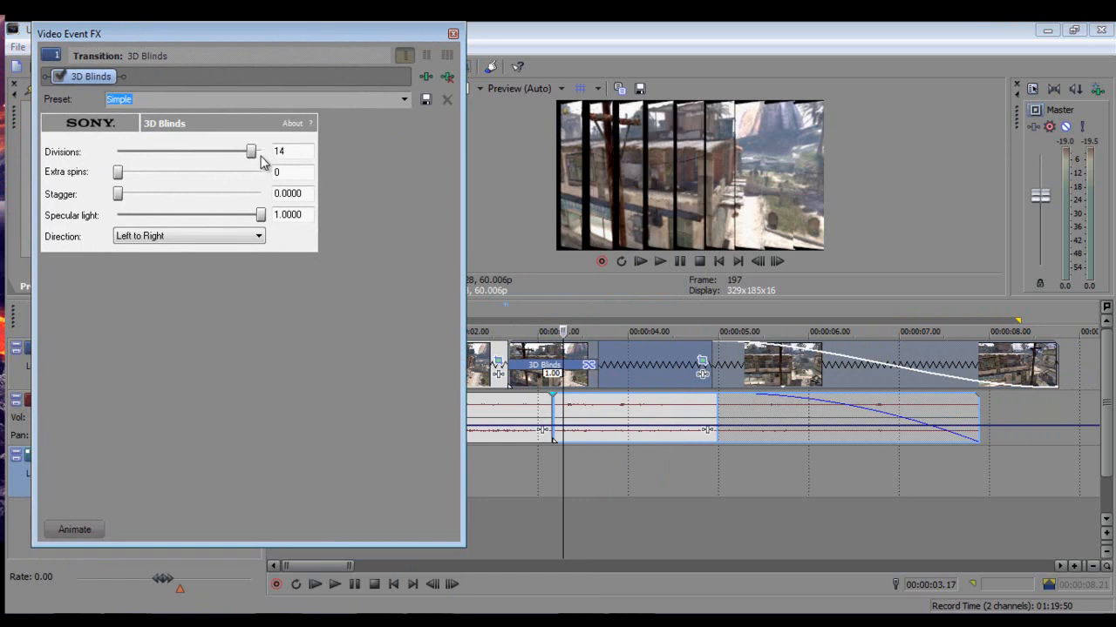
Set the 3D Blinds transition's Divisions to 16 and play the result from 00:00:02.20.
{"action": "left_click_drag", "start_coordinate": [250, 156], "coordinate": [302, 166]}
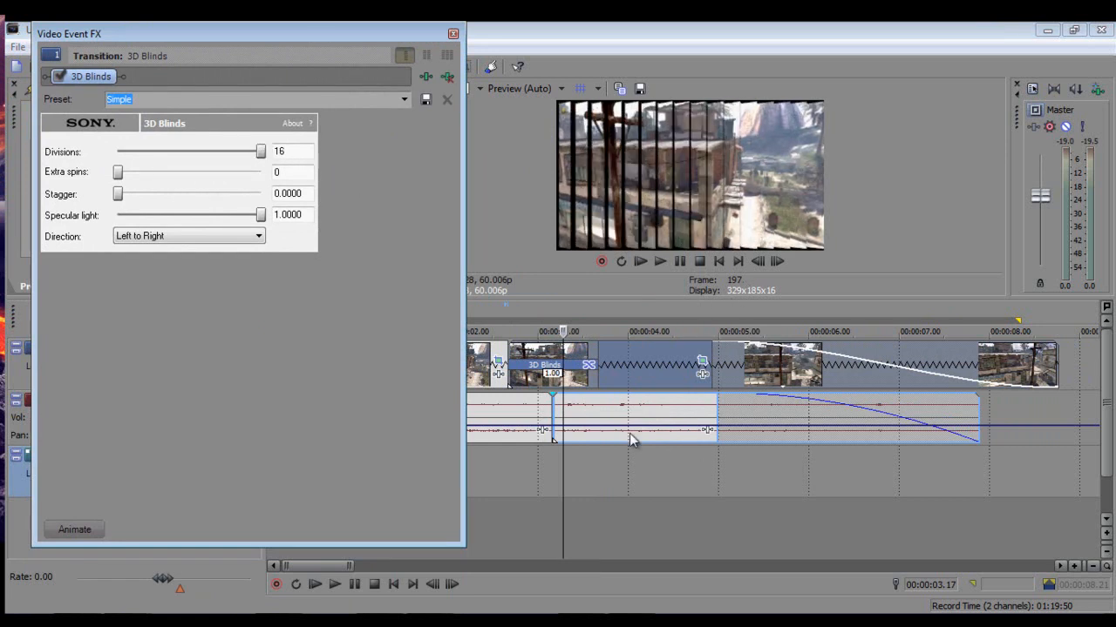
{"action": "left_click", "coordinate": [334, 585]}
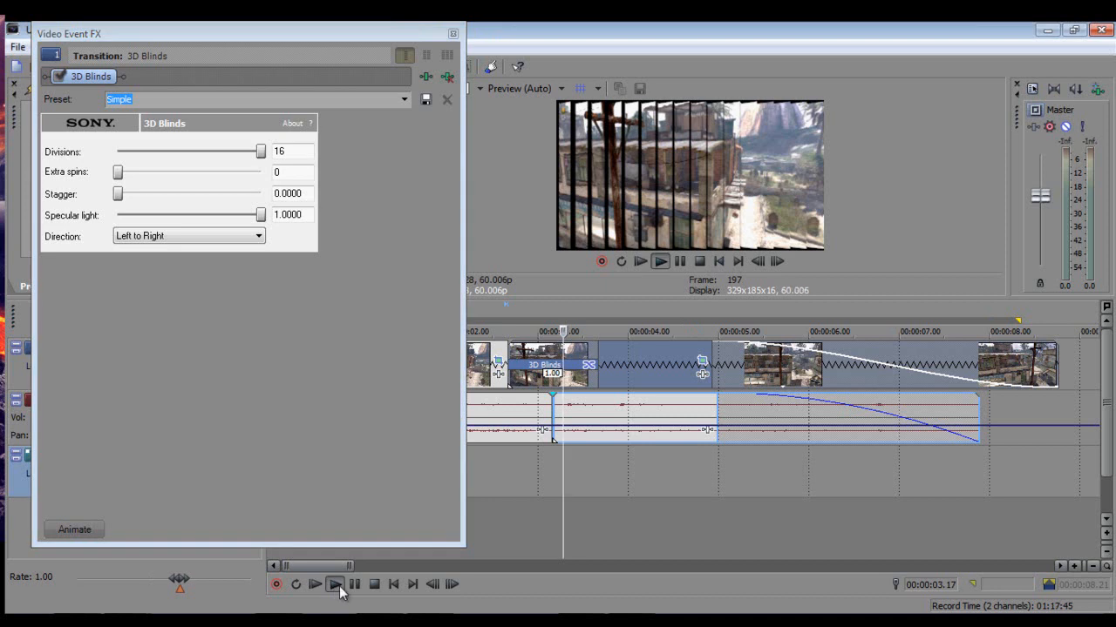
{"action": "left_click", "coordinate": [478, 497]}
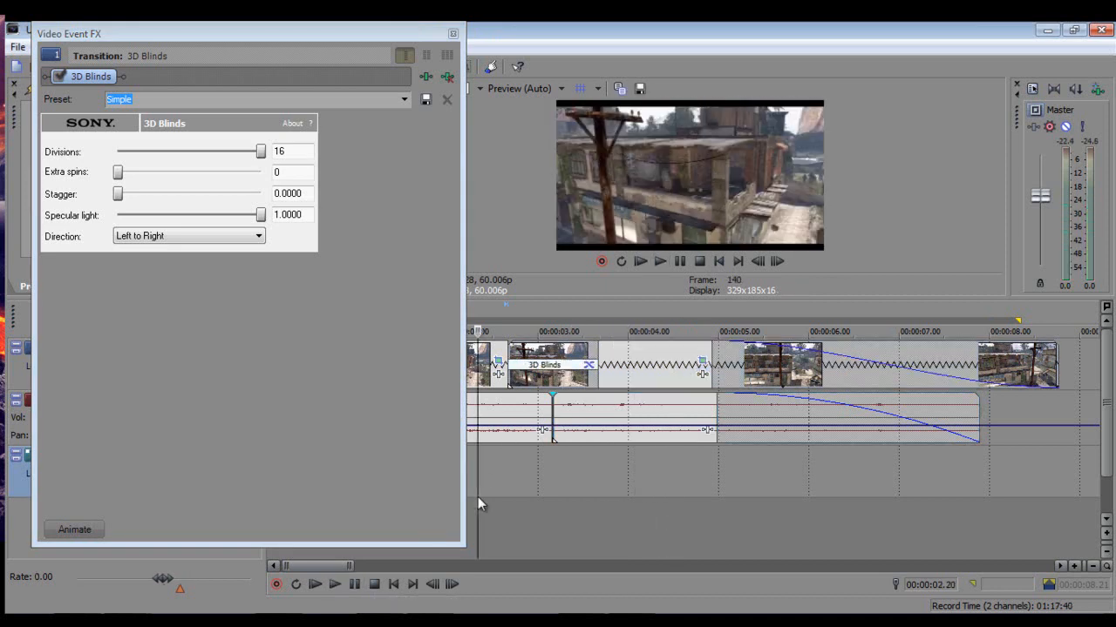
{"action": "left_click", "coordinate": [333, 585]}
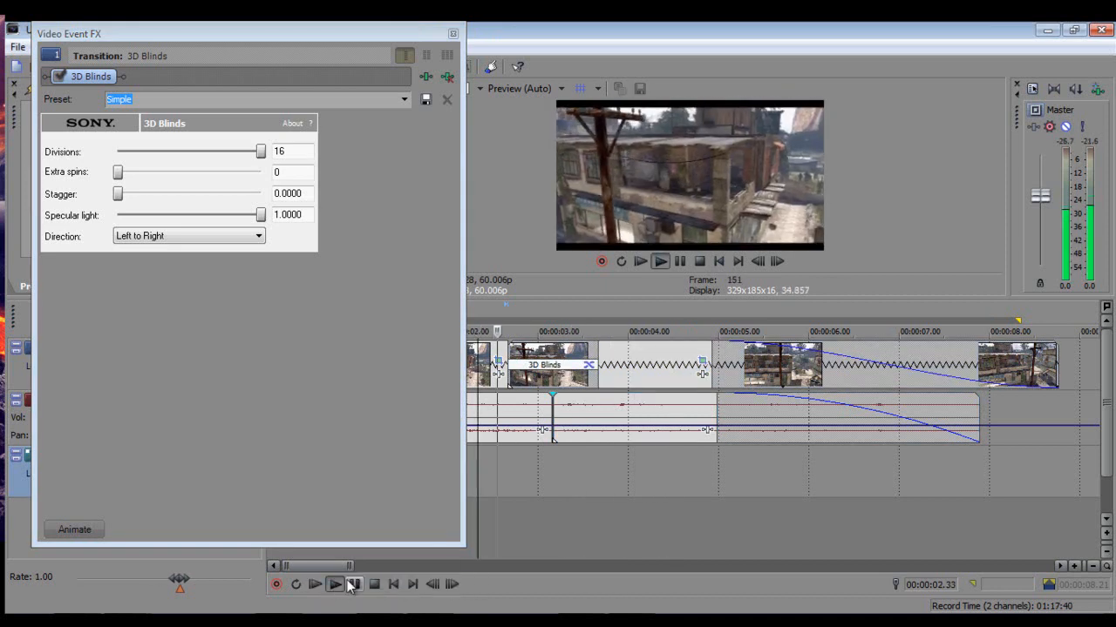
{"action": "left_click", "coordinate": [354, 585]}
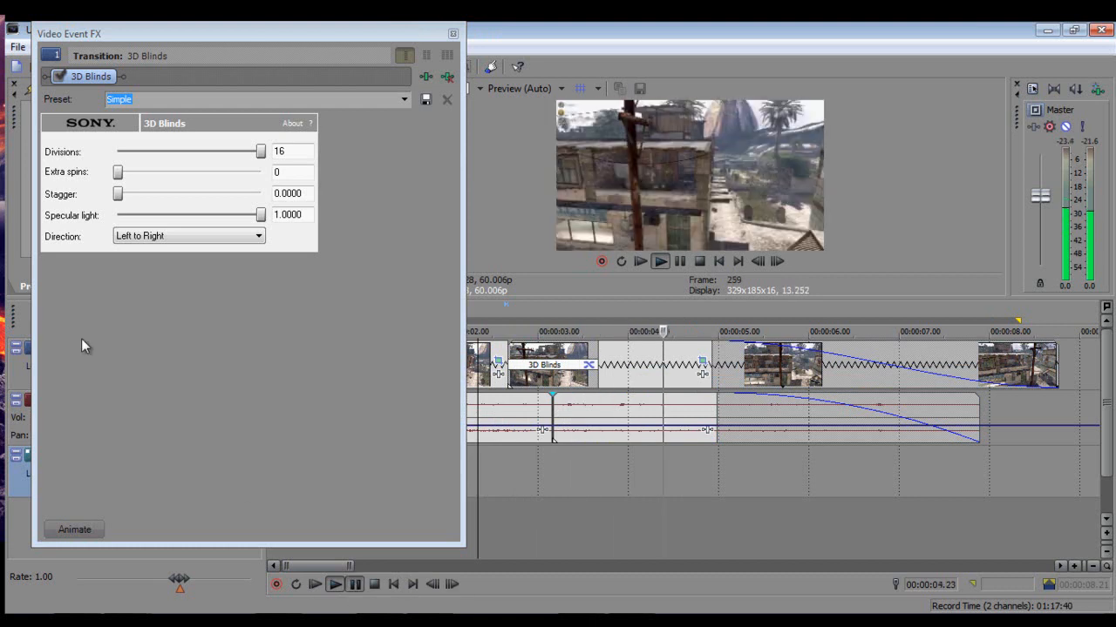
Set the transition's Extra spins to 10, play it from 00:00:02.52 and close the transition settings.
{"action": "left_click", "coordinate": [565, 520]}
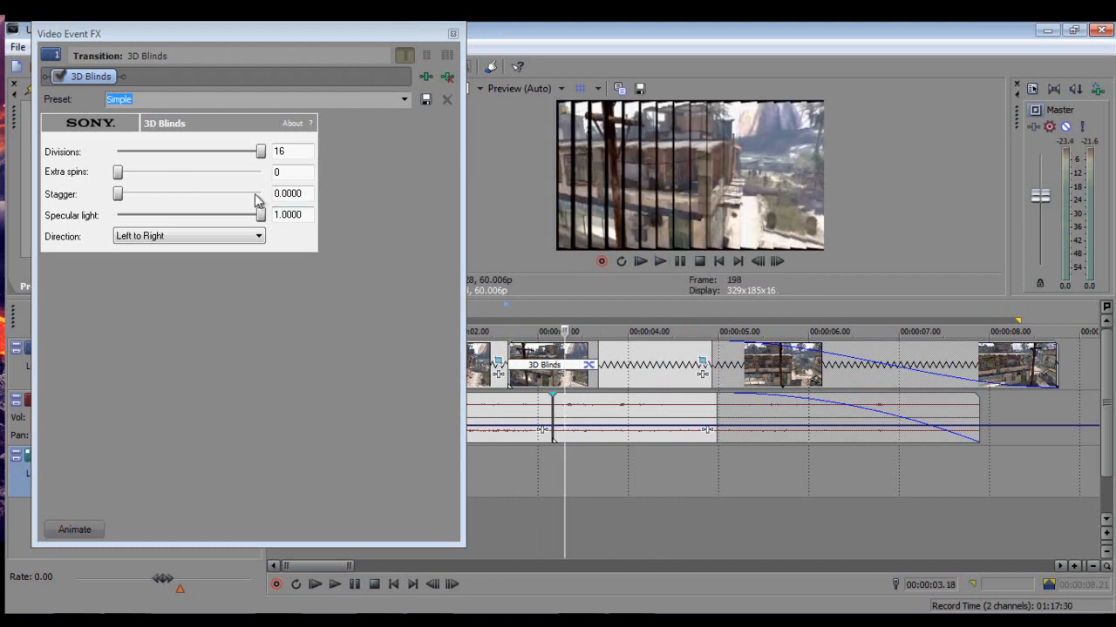
{"action": "left_click_drag", "start_coordinate": [118, 172], "coordinate": [261, 180]}
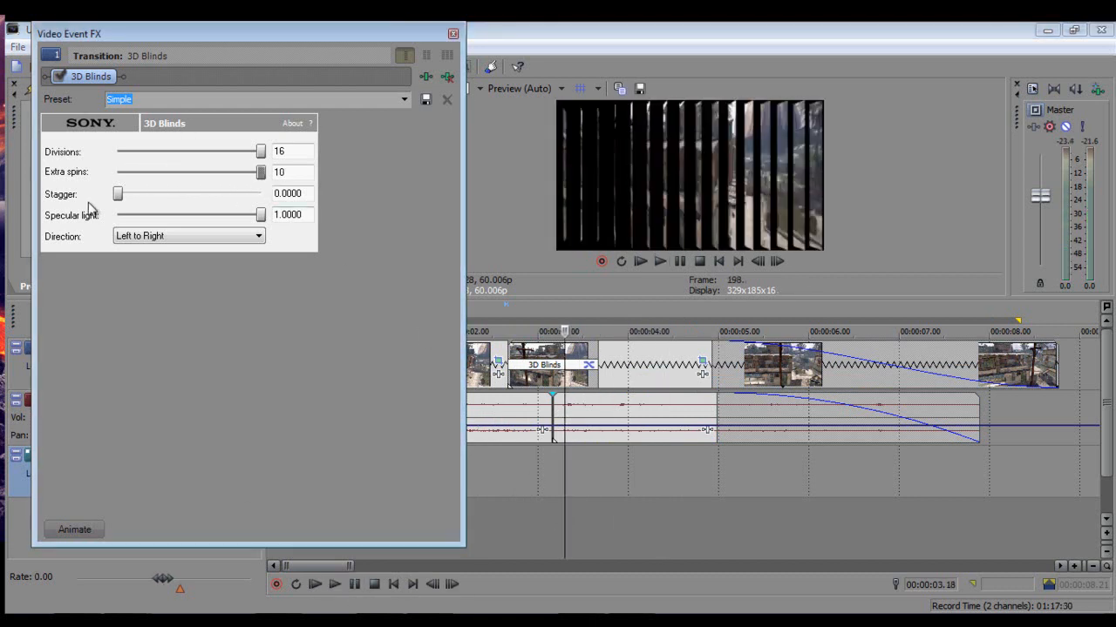
{"action": "left_click", "coordinate": [550, 488]}
{"action": "left_click", "coordinate": [526, 499]}
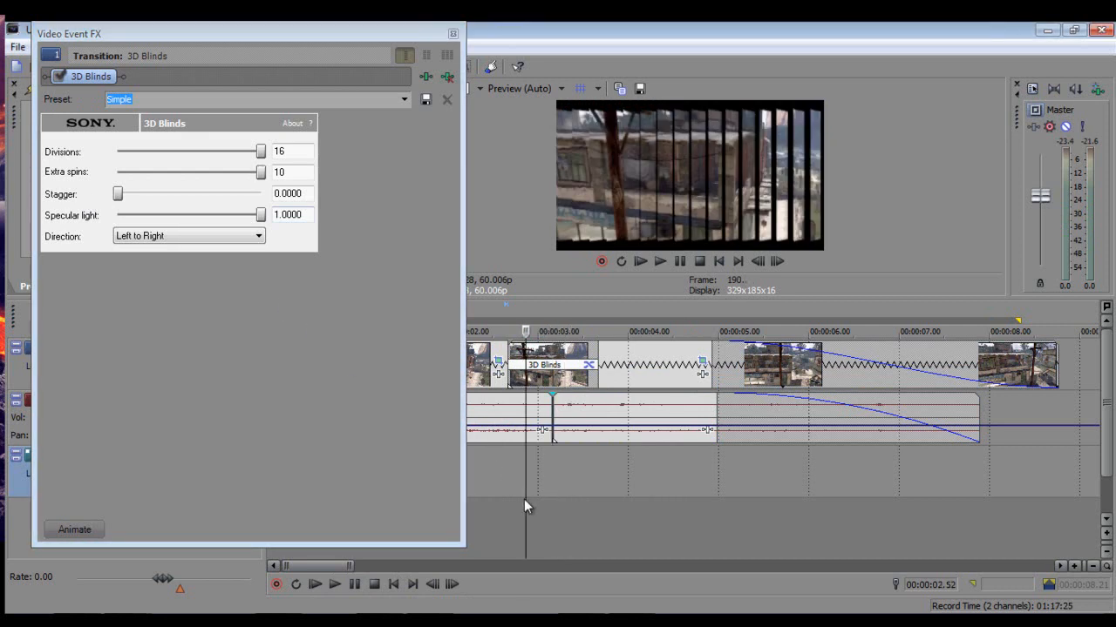
{"action": "left_click", "coordinate": [335, 584]}
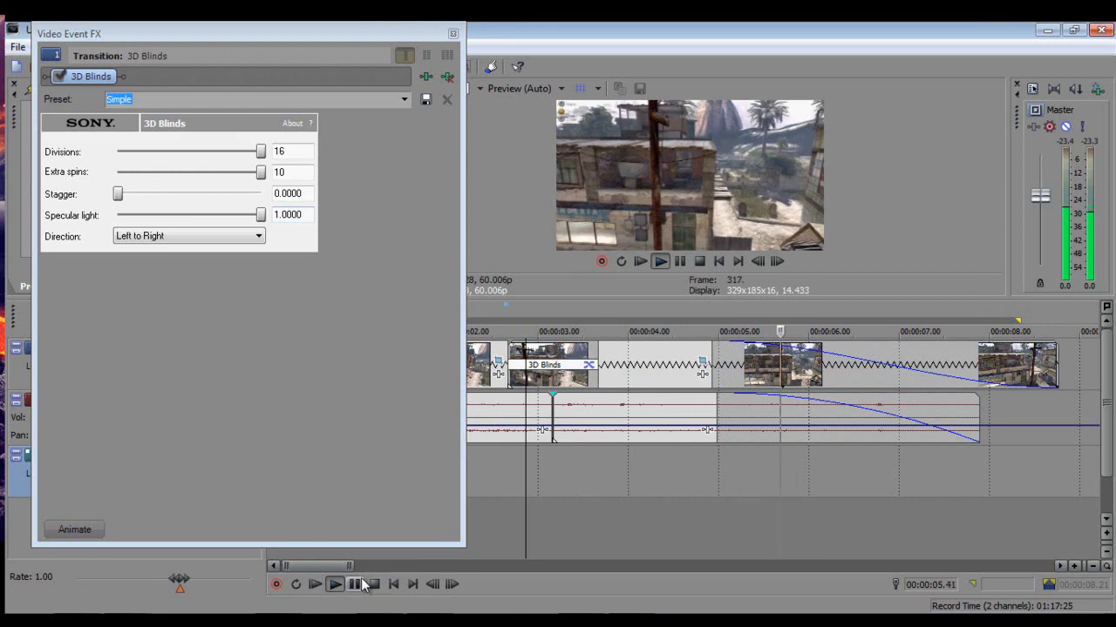
{"action": "left_click", "coordinate": [456, 34]}
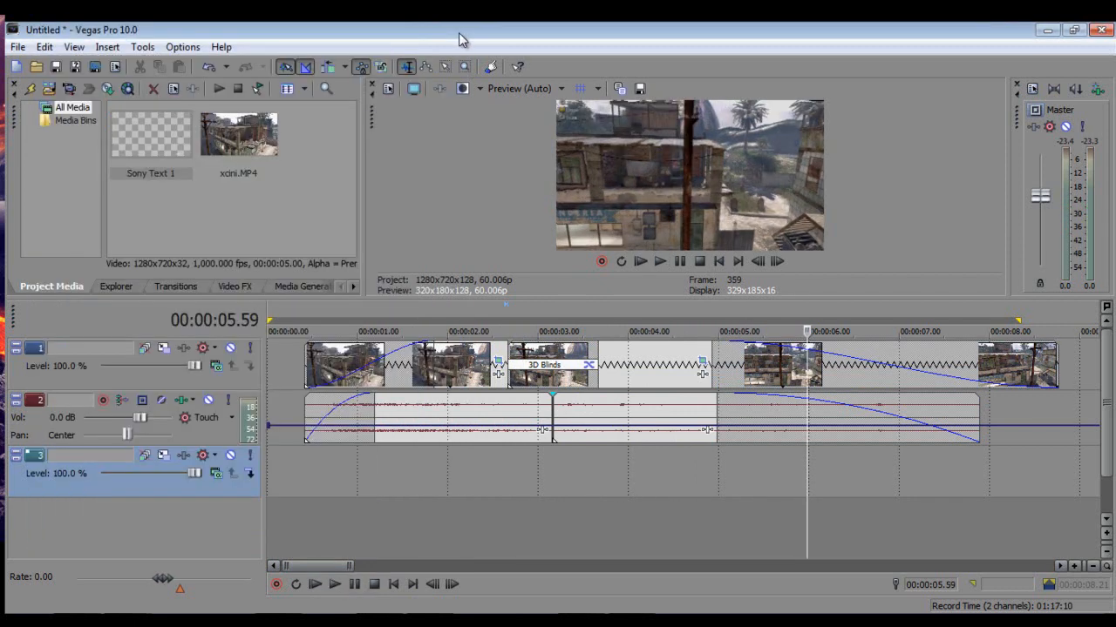